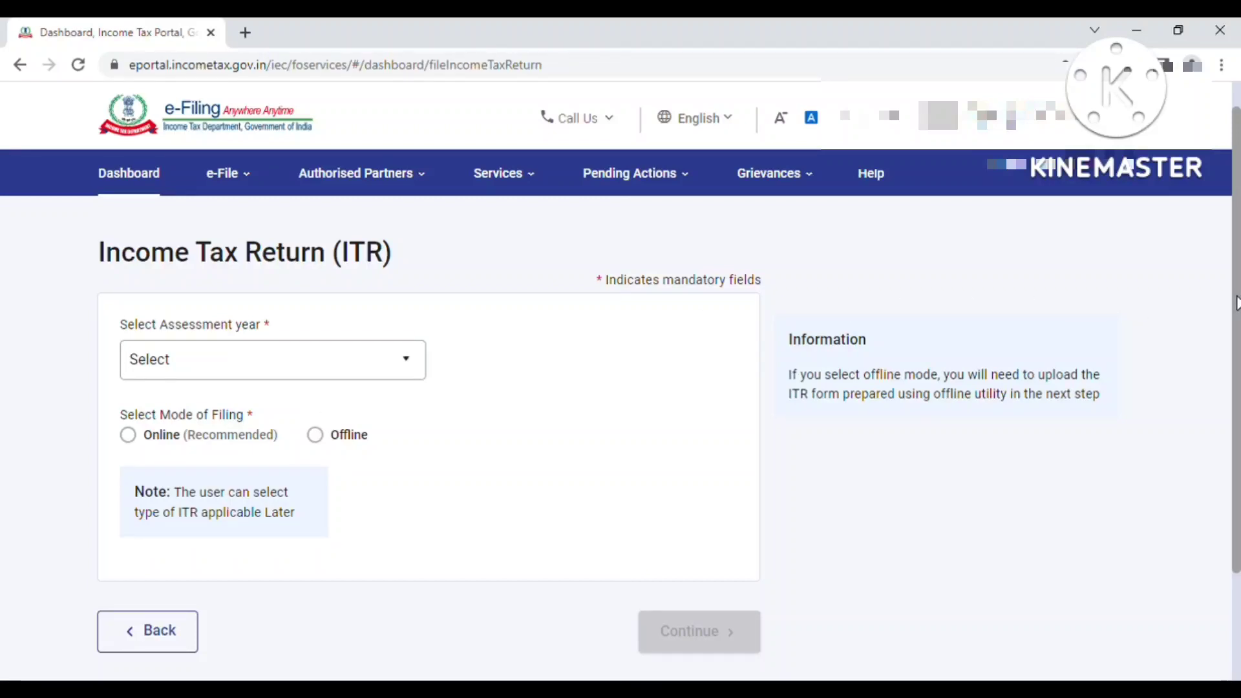
# Step: Select assessment year 2022-23 (Current A.Y.) and the online mode of filing, and continue to the return options
pyautogui.moveTo(1236, 303); pyautogui.dragTo(1236, 353)
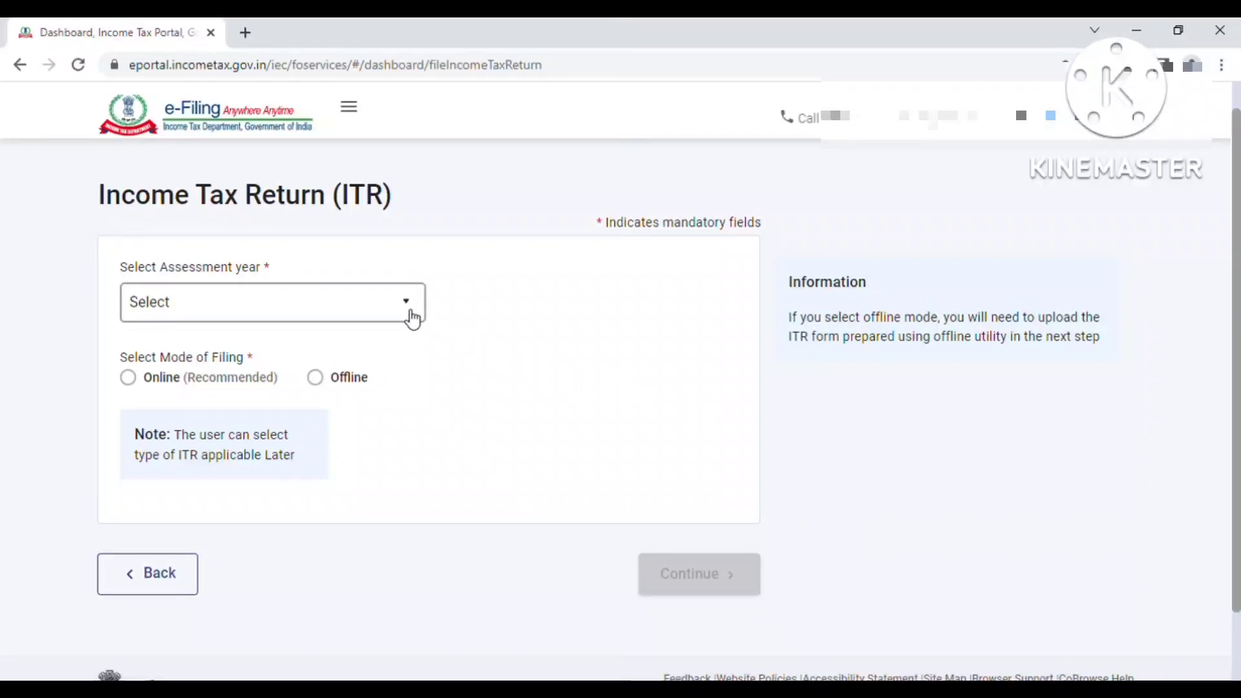
pyautogui.click(410, 317)
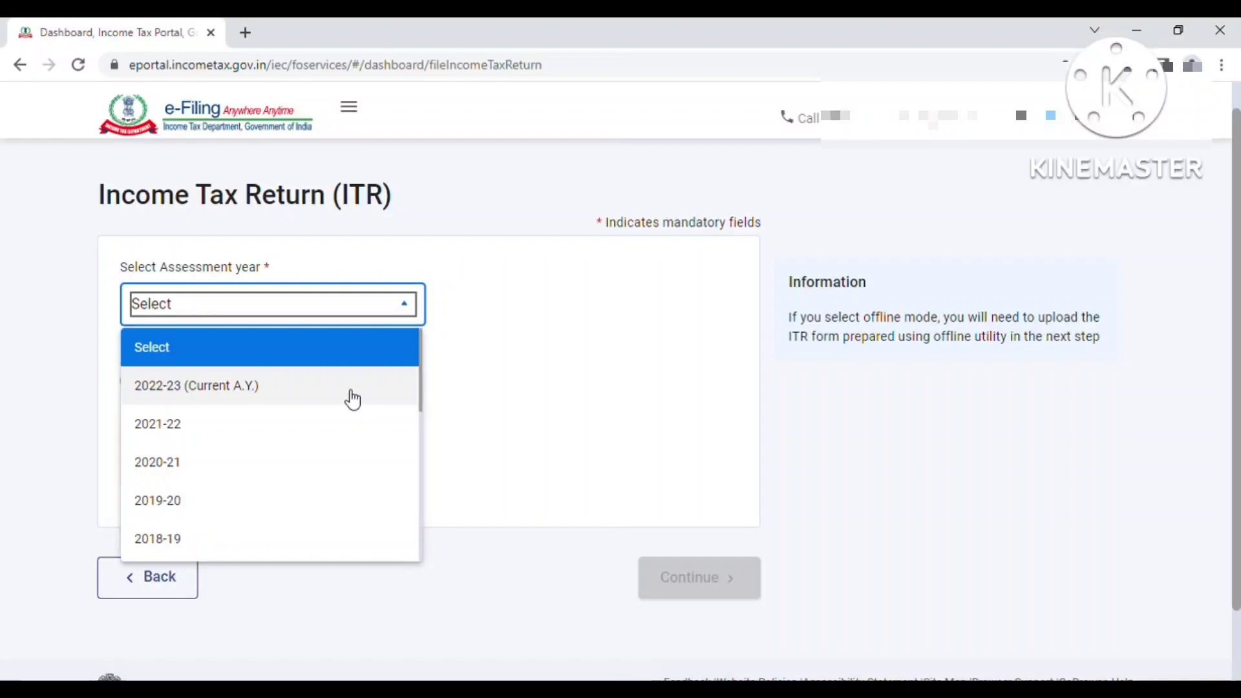
pyautogui.click(353, 391)
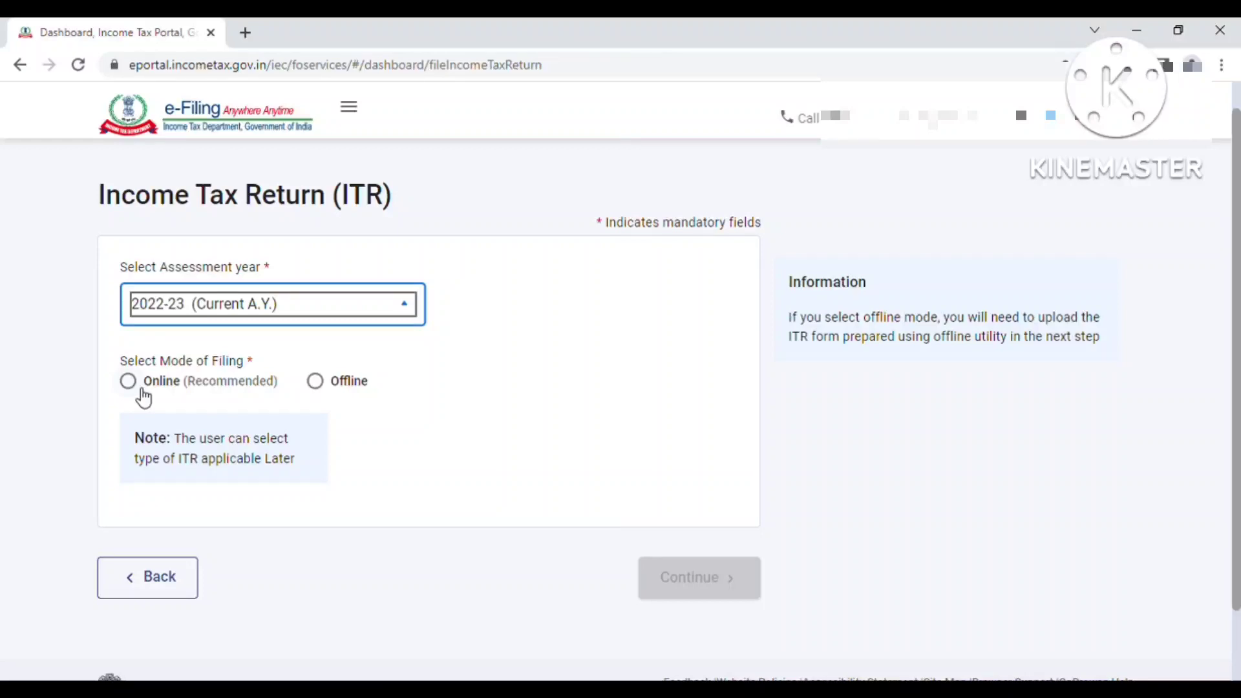
pyautogui.click(142, 395)
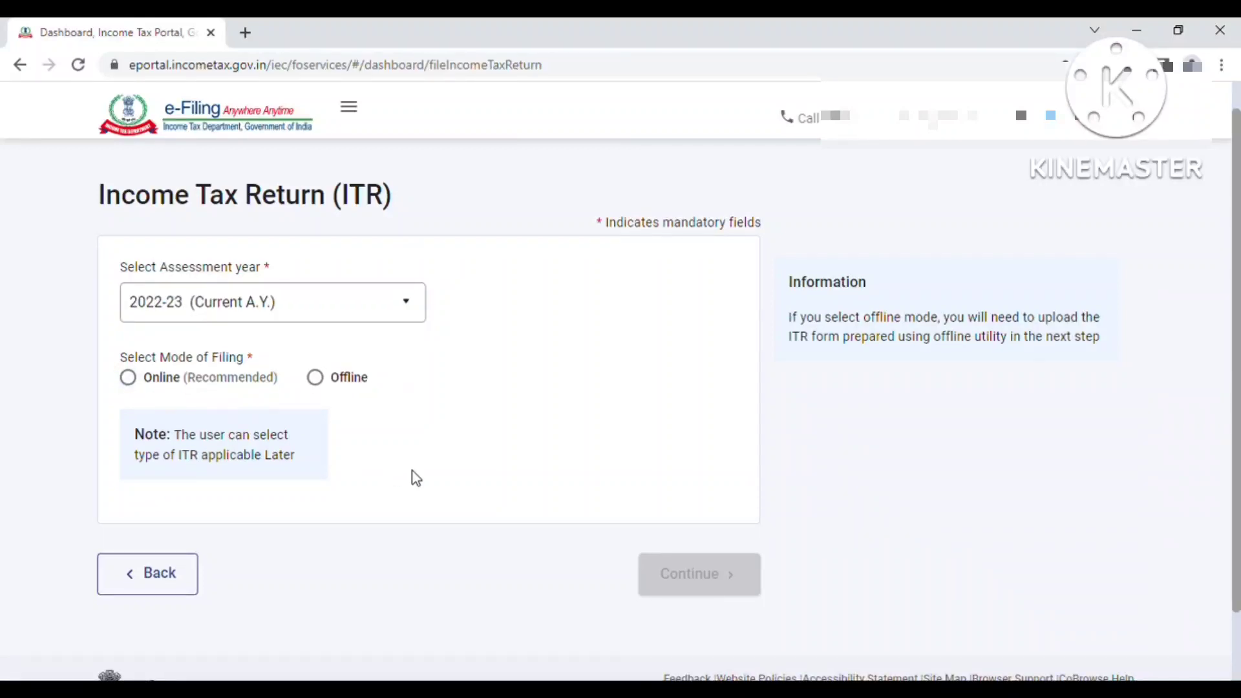
pyautogui.click(130, 380)
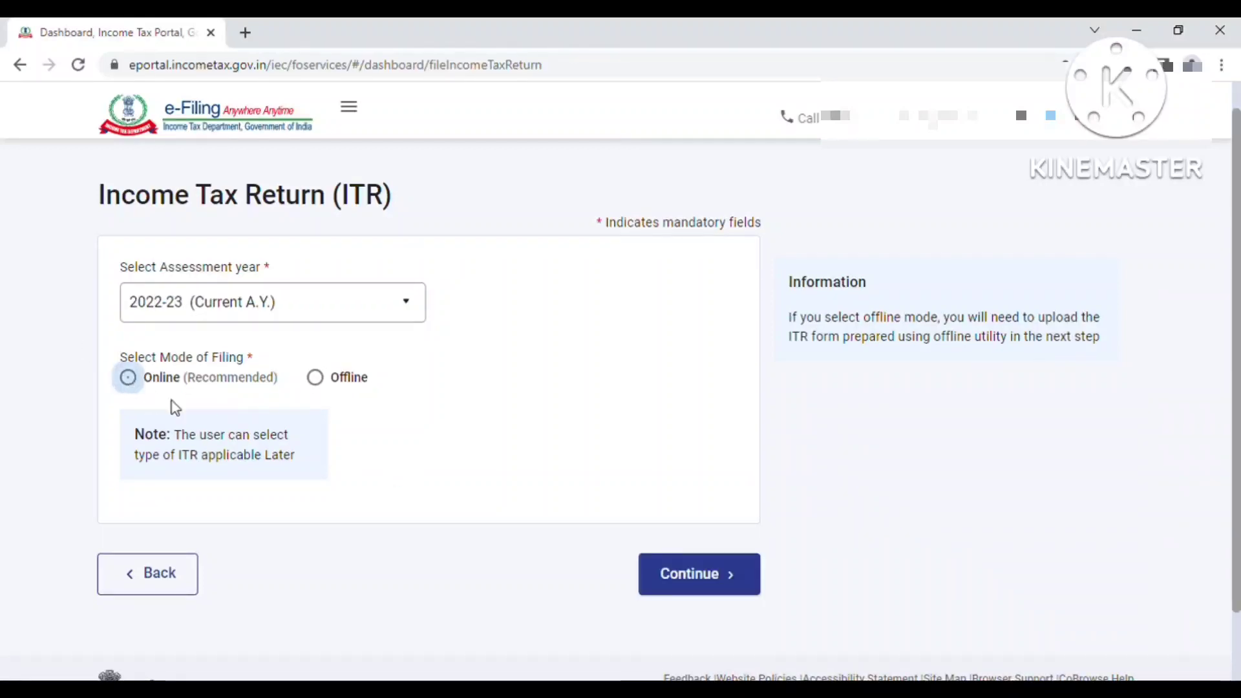
pyautogui.click(706, 589)
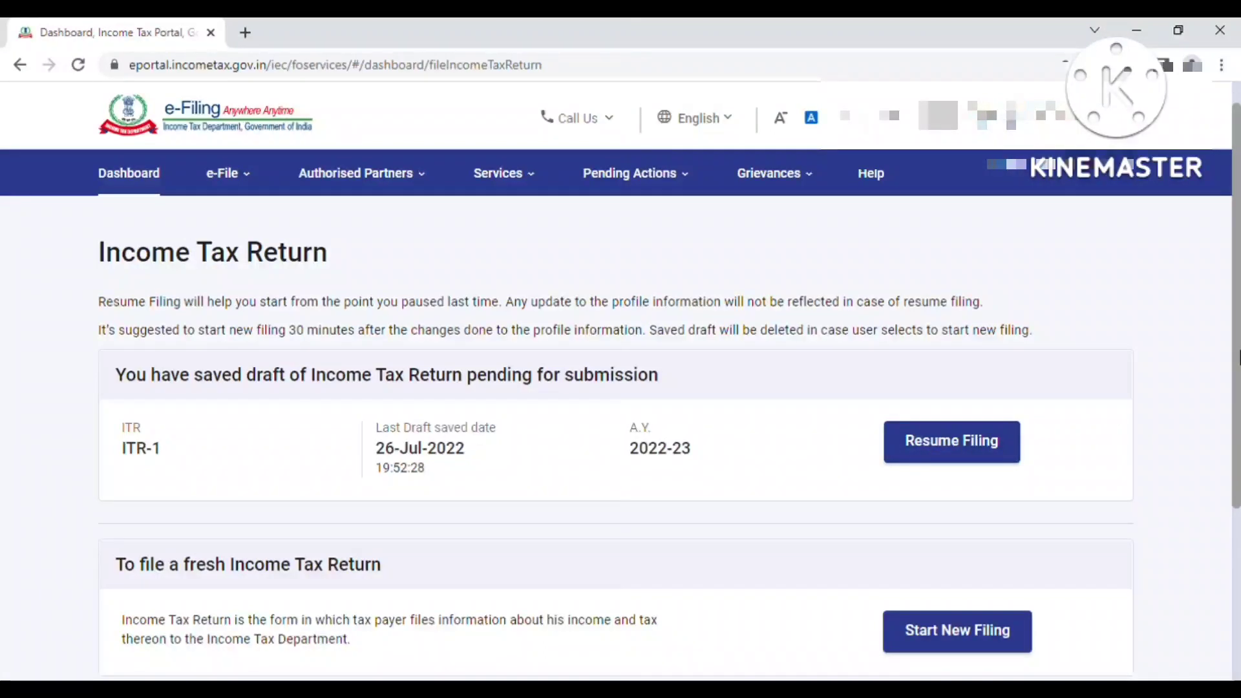
# Step: Resume the saved ITR-1 draft for A.Y. 2022-23 and acknowledge the pre-filled return notice
pyautogui.scroll(-1, 1236, 359)
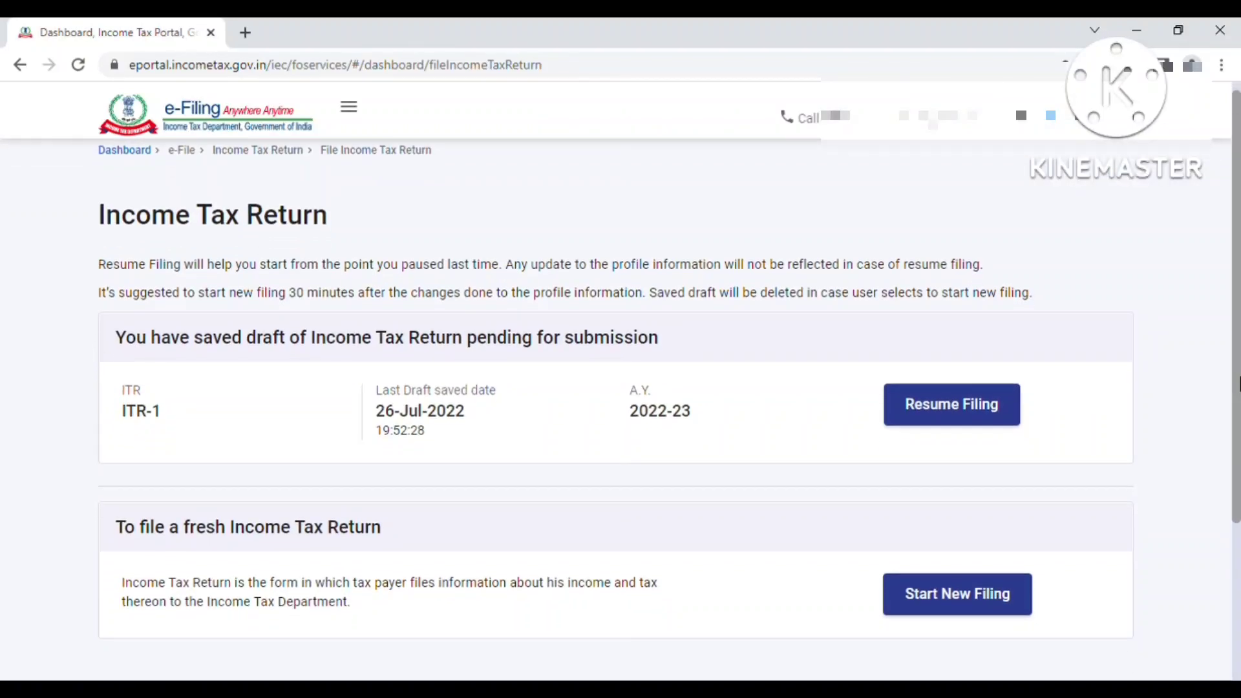
pyautogui.click(952, 409)
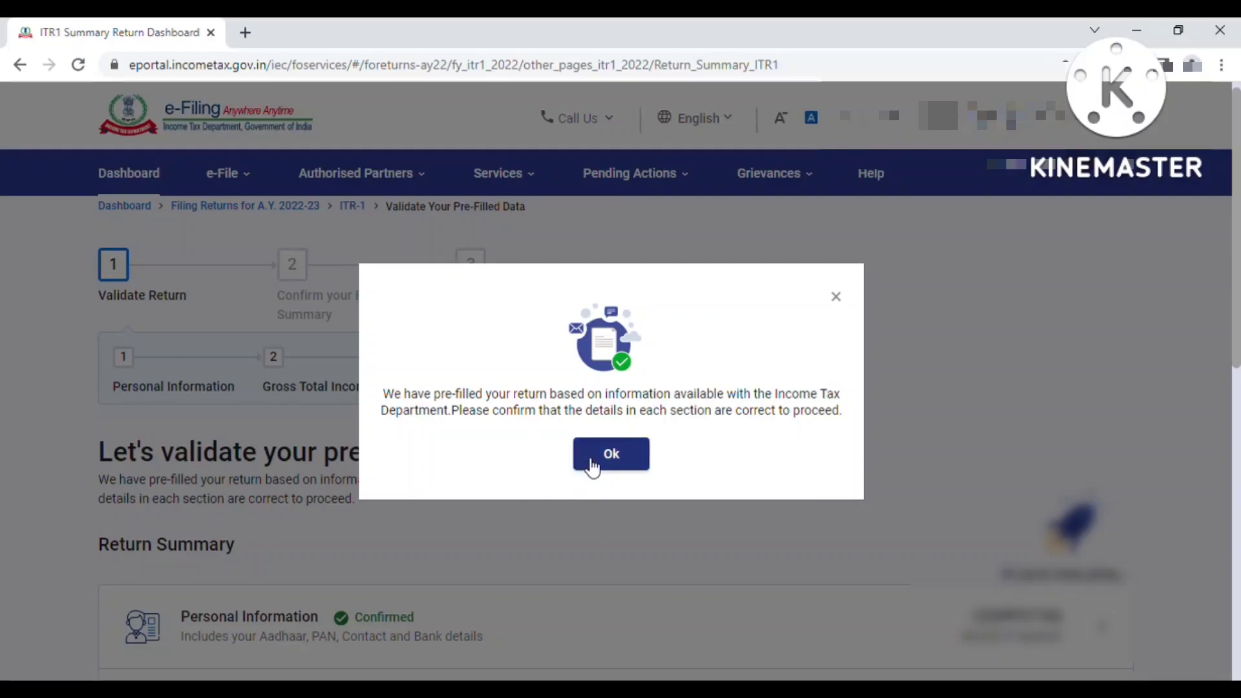
pyautogui.click(592, 460)
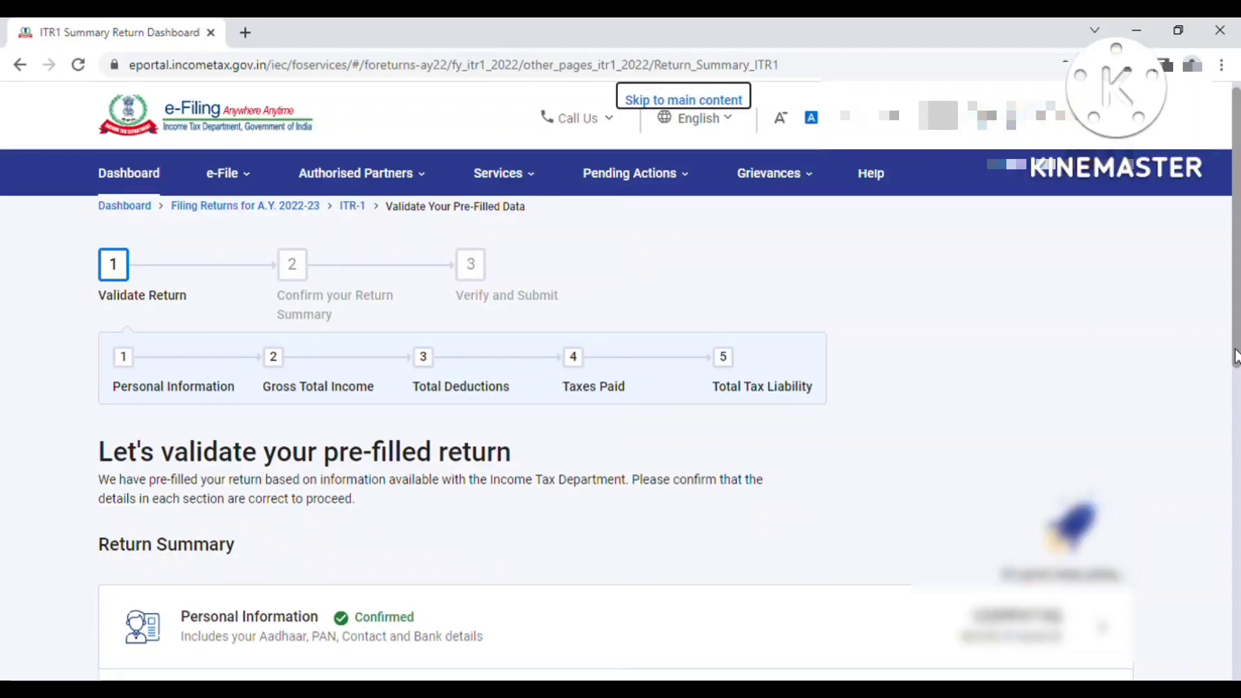
# Step: Open the Personal Information section of the return summary, review the profile, filing and bank details, and confirm them
pyautogui.moveTo(1236, 356); pyautogui.dragTo(1228, 535)
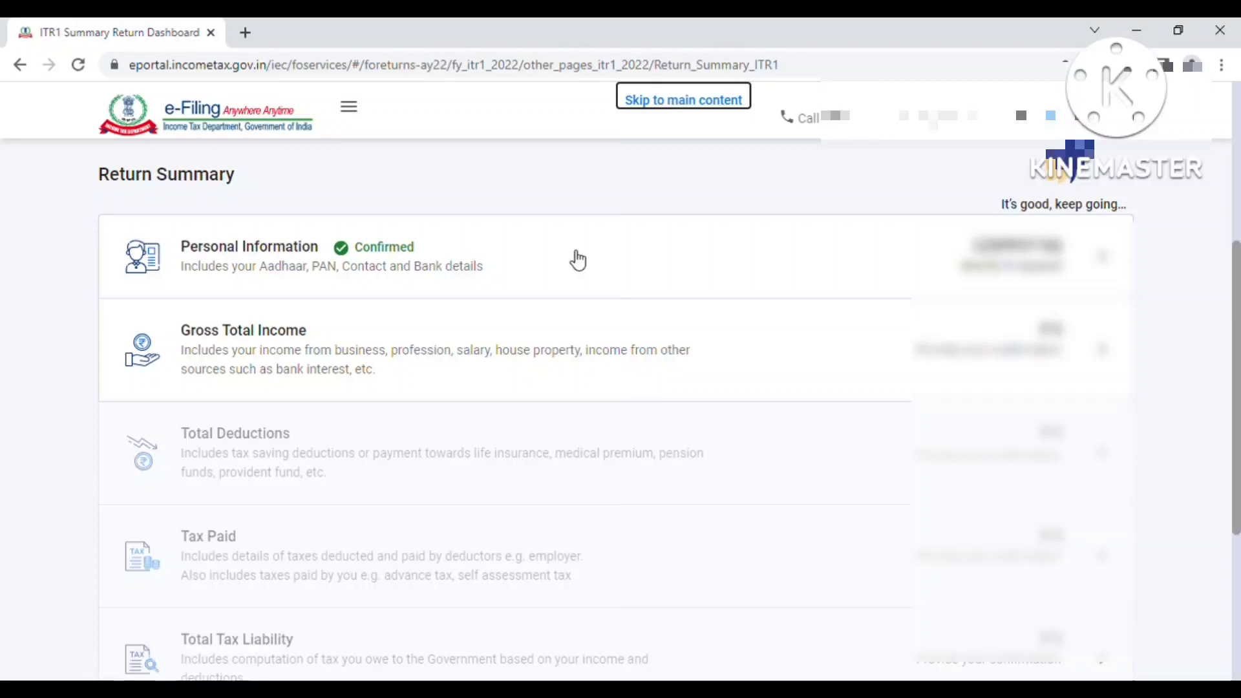
pyautogui.click(577, 260)
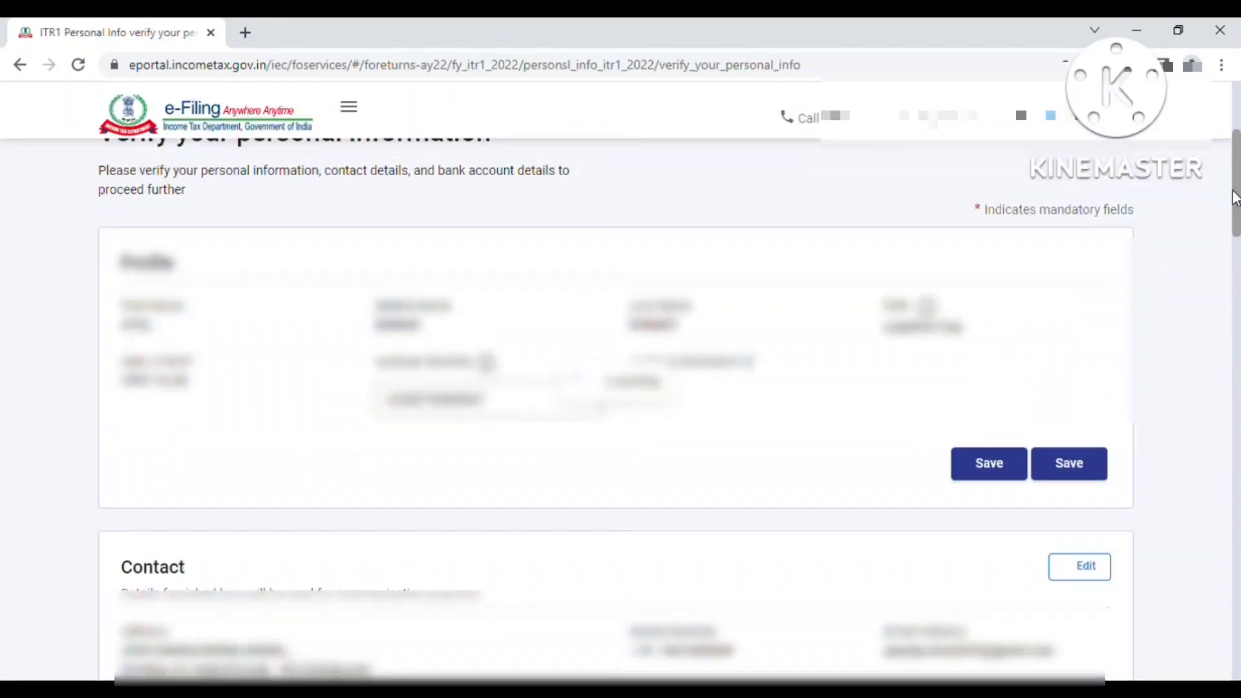
pyautogui.scroll(-15, 1219, 316)
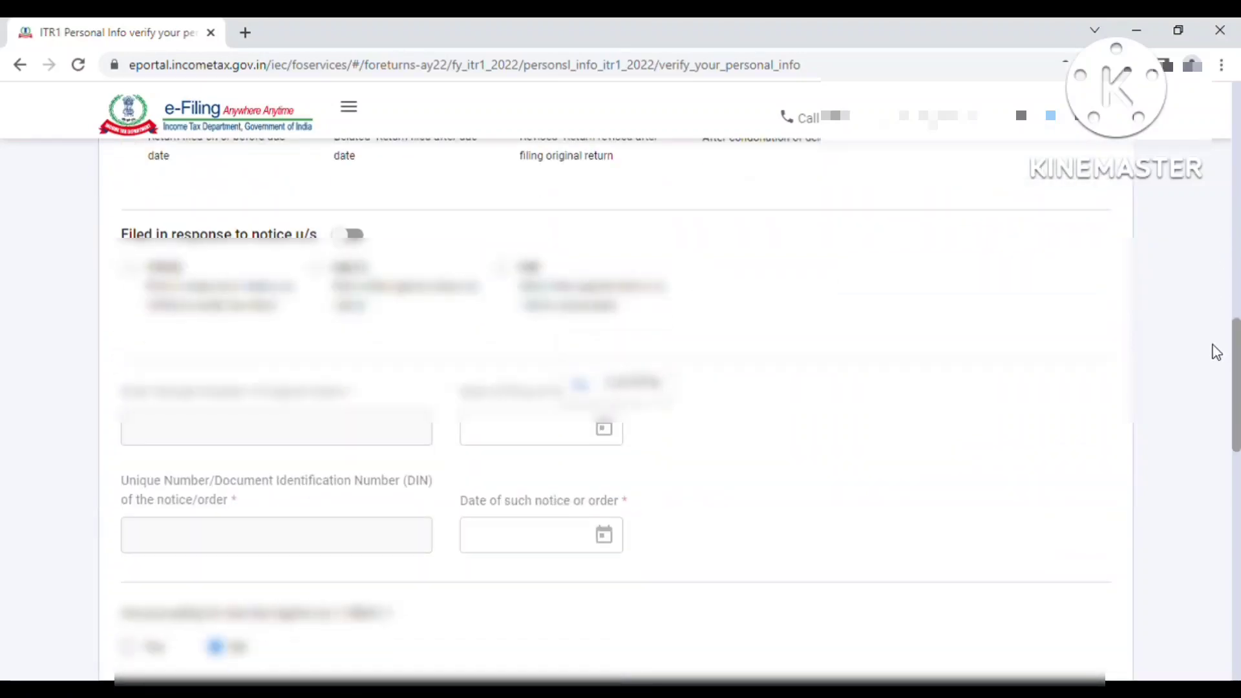
pyautogui.scroll(-7, 1210, 353)
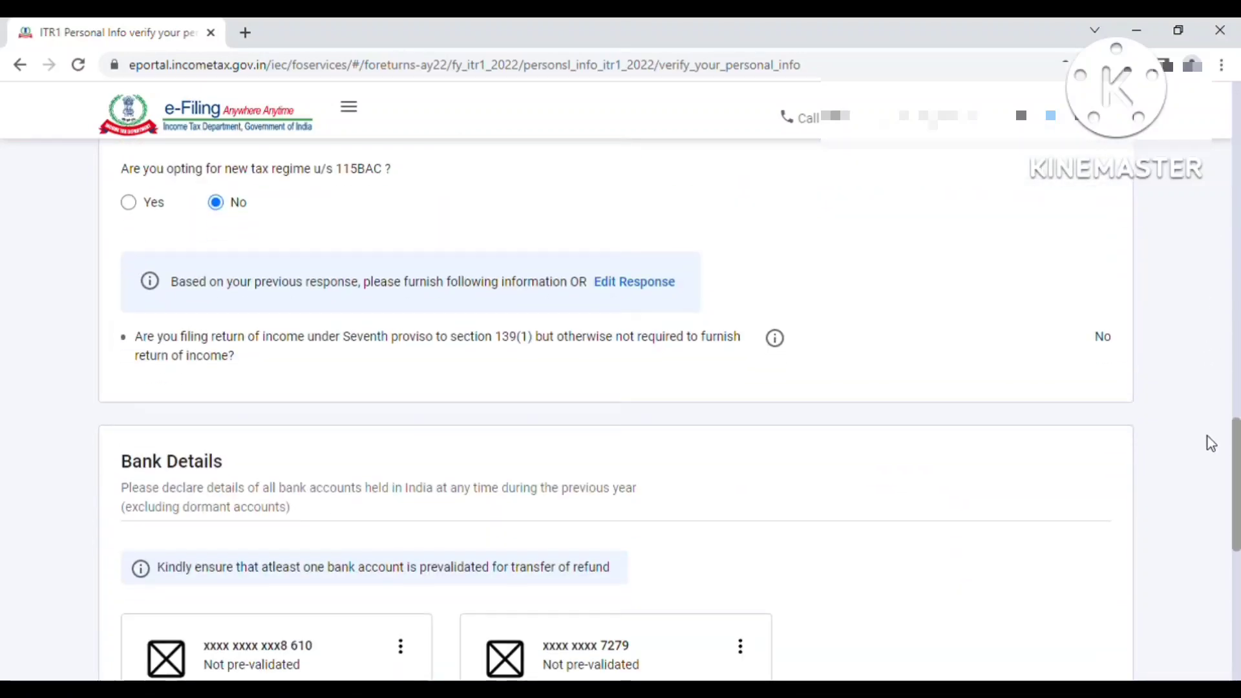
pyautogui.scroll(-9, 1211, 443)
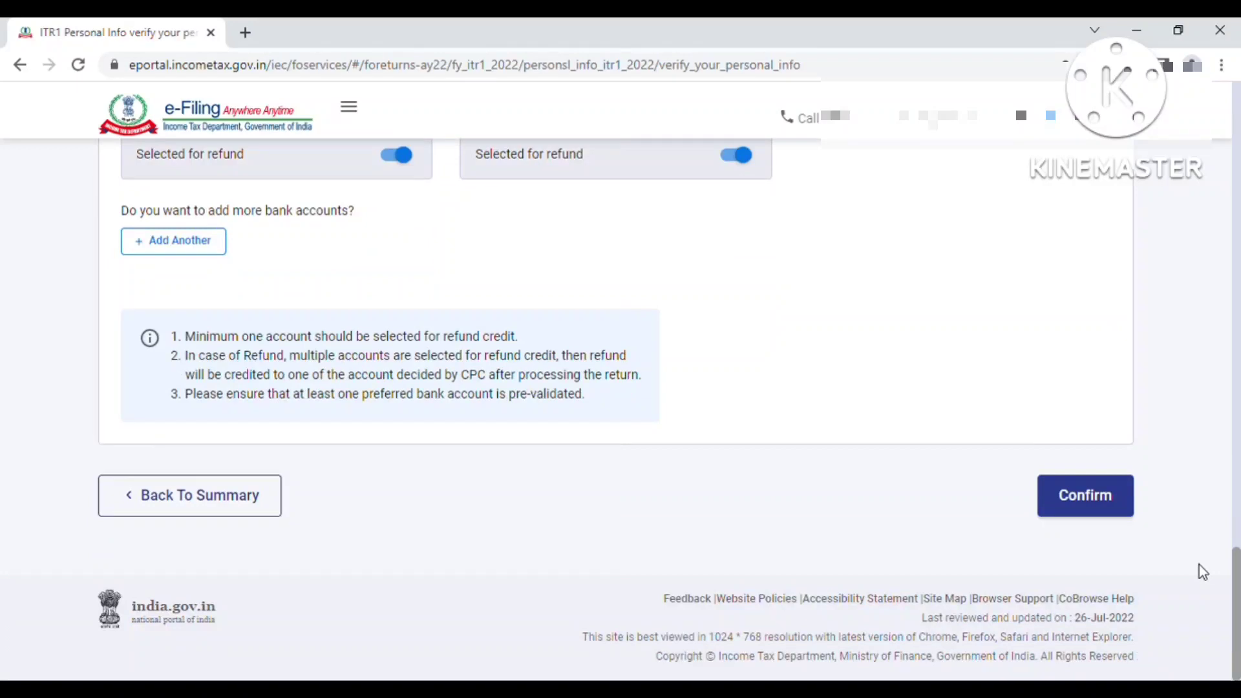
pyautogui.click(1116, 516)
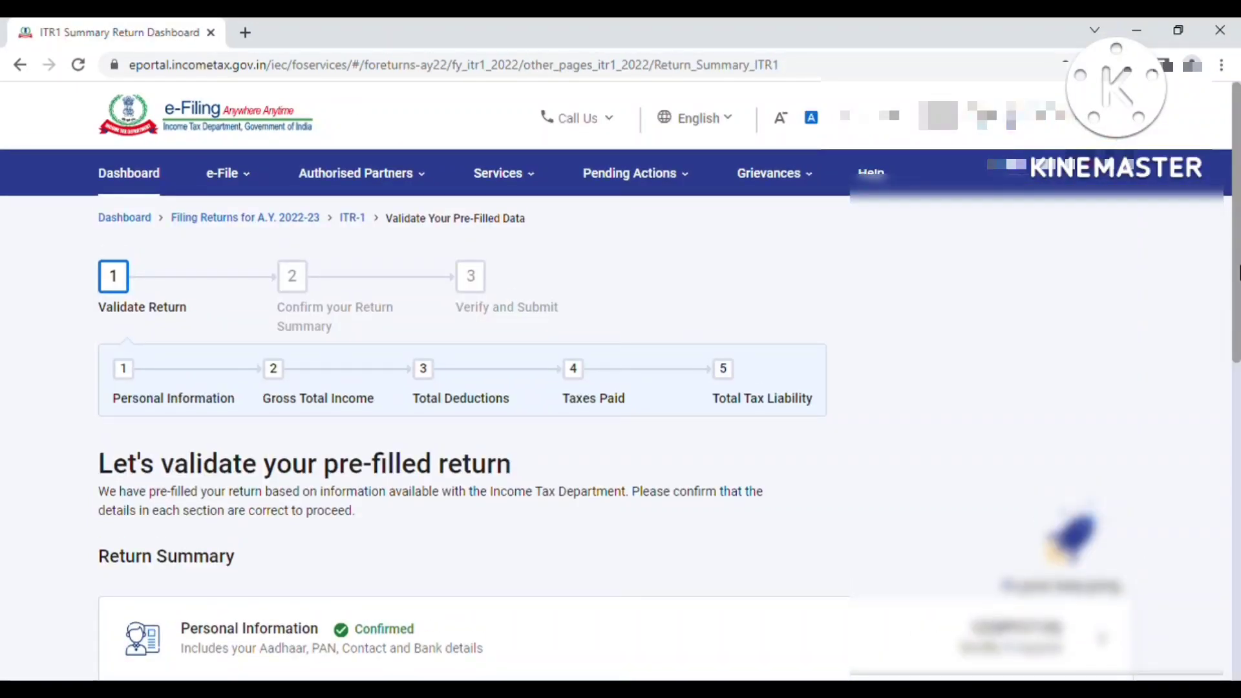
# Step: Open the Gross Total Income section from the return summary
pyautogui.moveTo(1237, 270); pyautogui.dragTo(1233, 491)
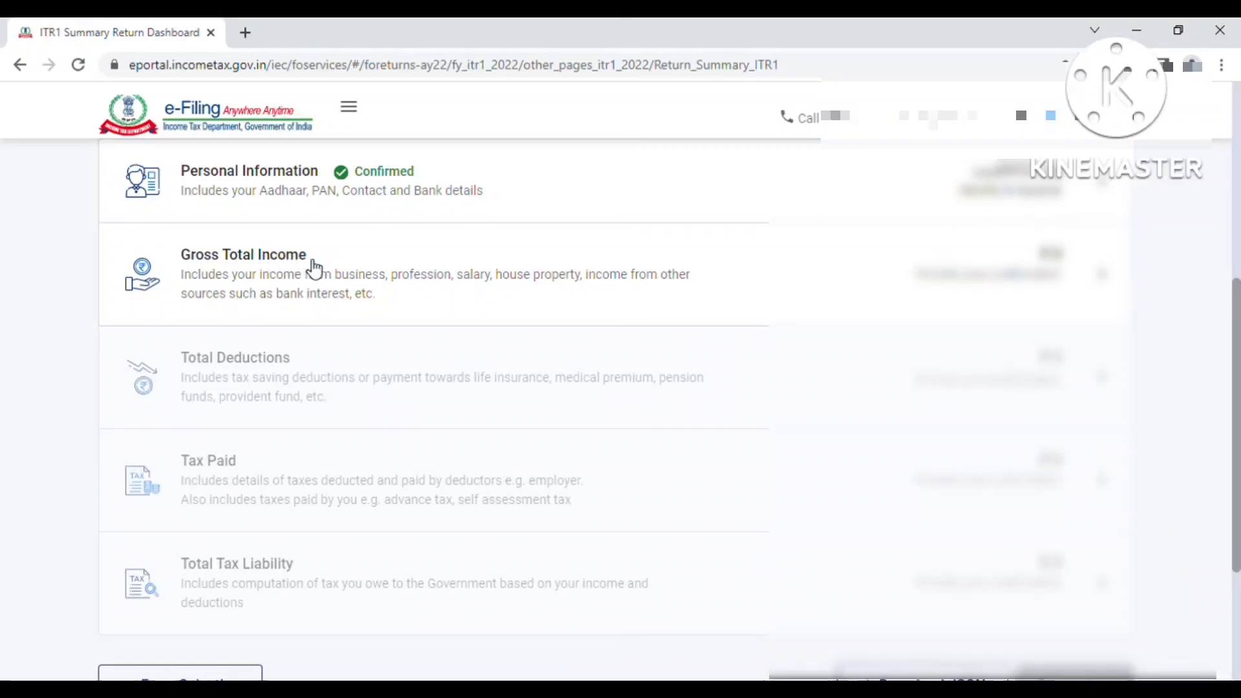
pyautogui.click(327, 269)
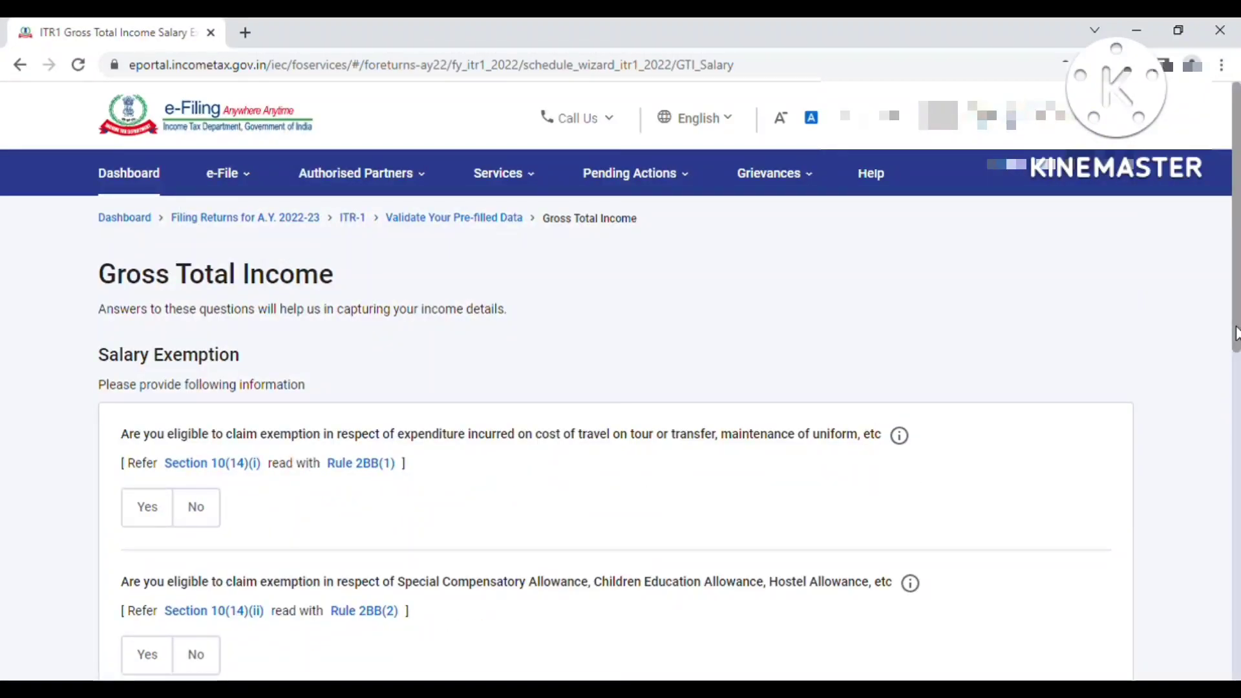
# Step: Examine the salary exemption questions on travel, special compensatory, house rent, leave travel and other allowances
pyautogui.moveTo(1236, 333); pyautogui.dragTo(1236, 436)
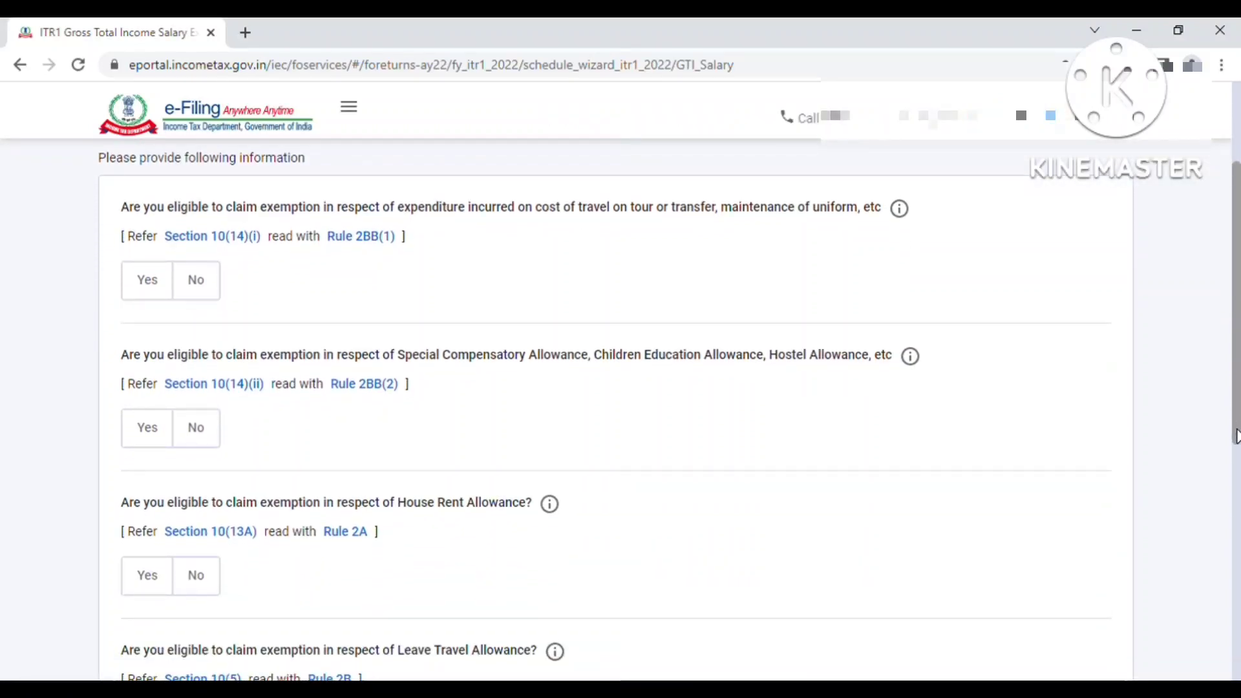
pyautogui.moveTo(1236, 436); pyautogui.dragTo(1232, 381)
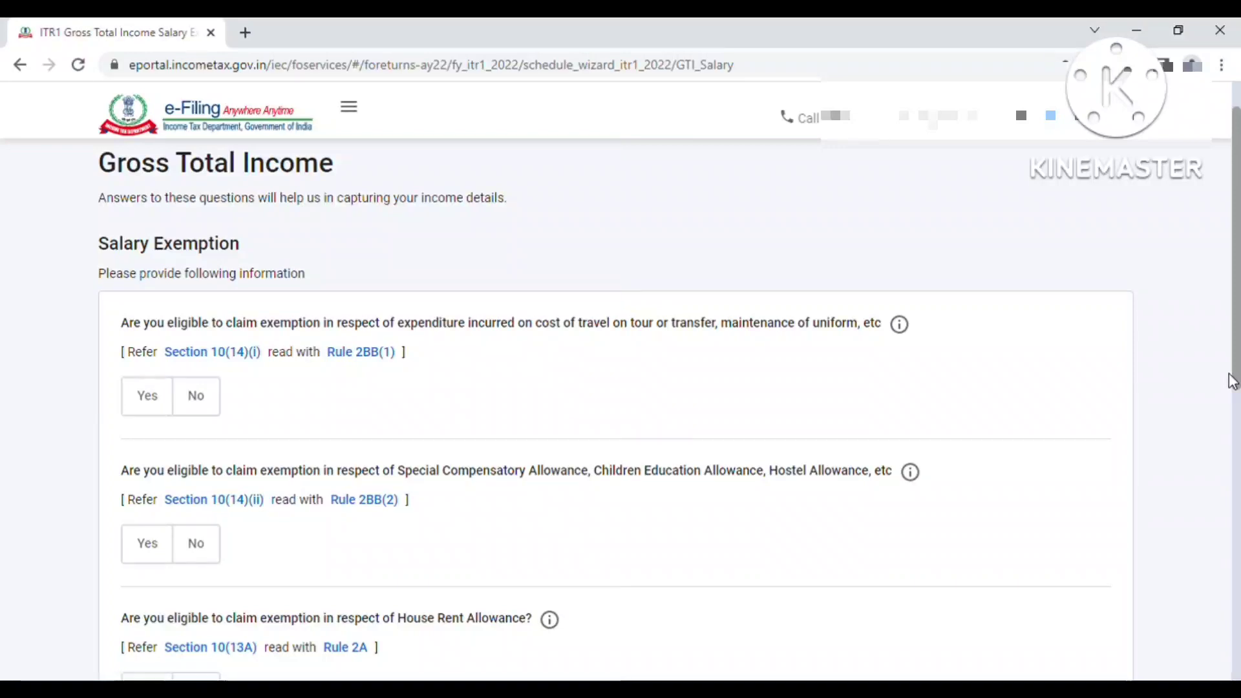
pyautogui.moveTo(1232, 382); pyautogui.dragTo(1230, 604)
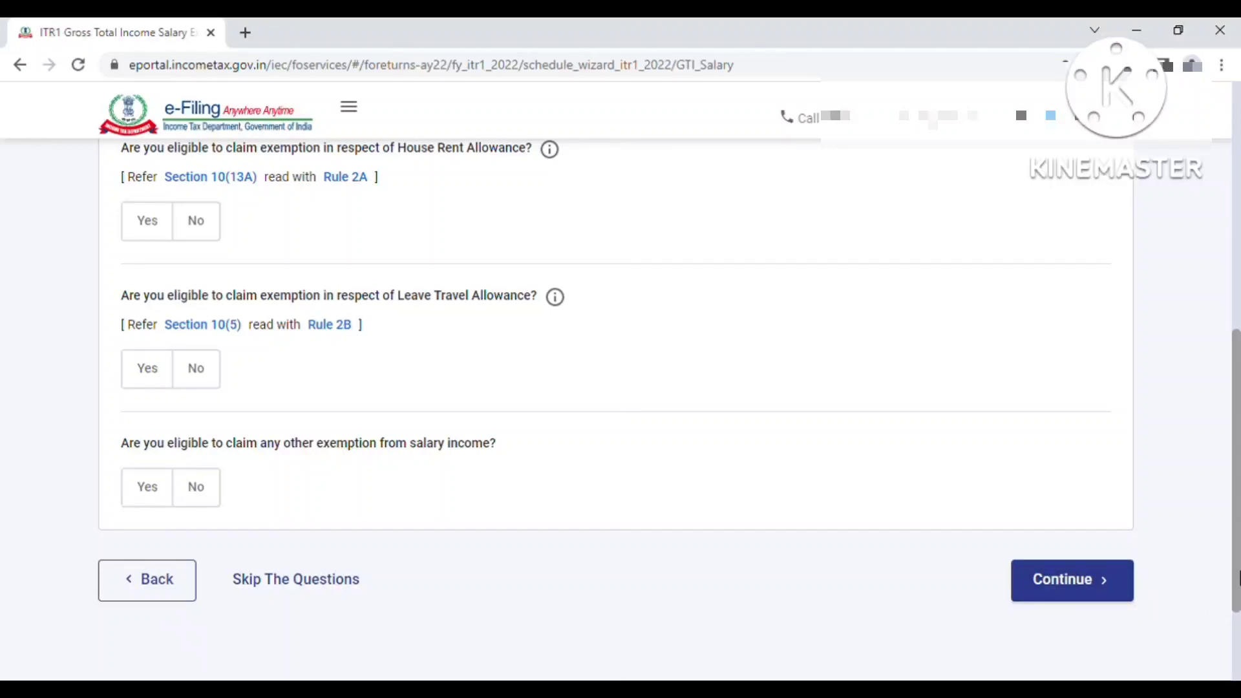
pyautogui.moveTo(1238, 578); pyautogui.dragTo(1238, 553)
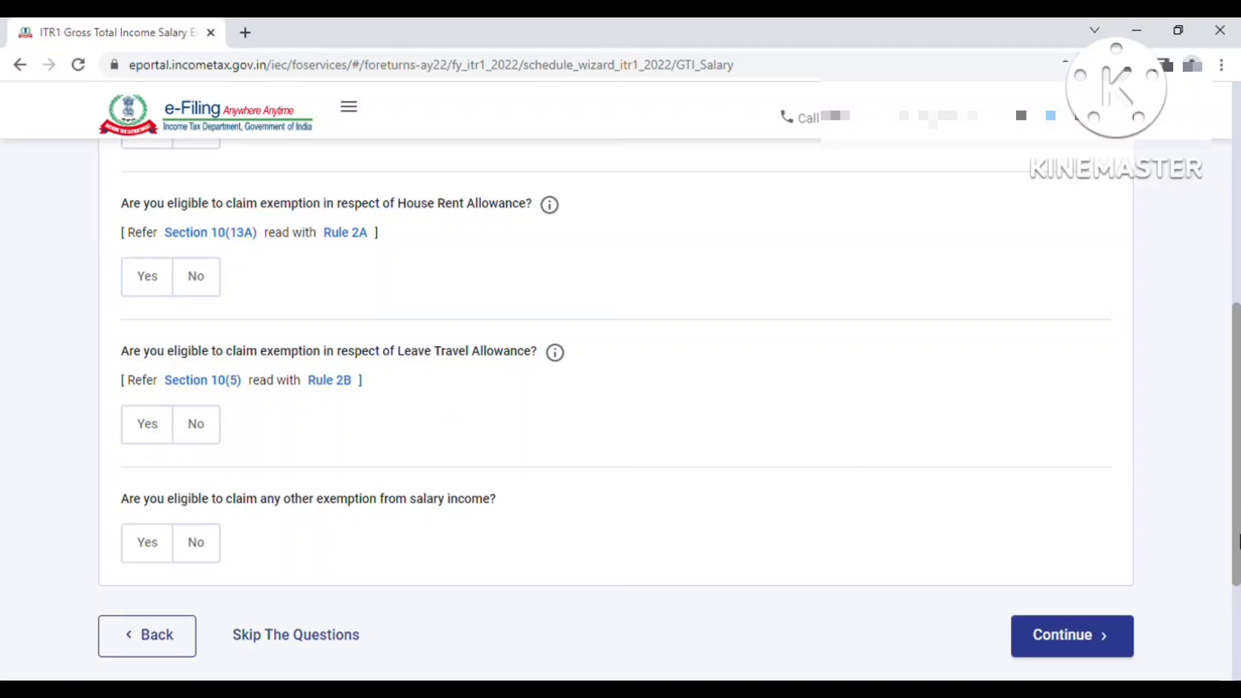
pyautogui.moveTo(1236, 530); pyautogui.dragTo(1235, 484)
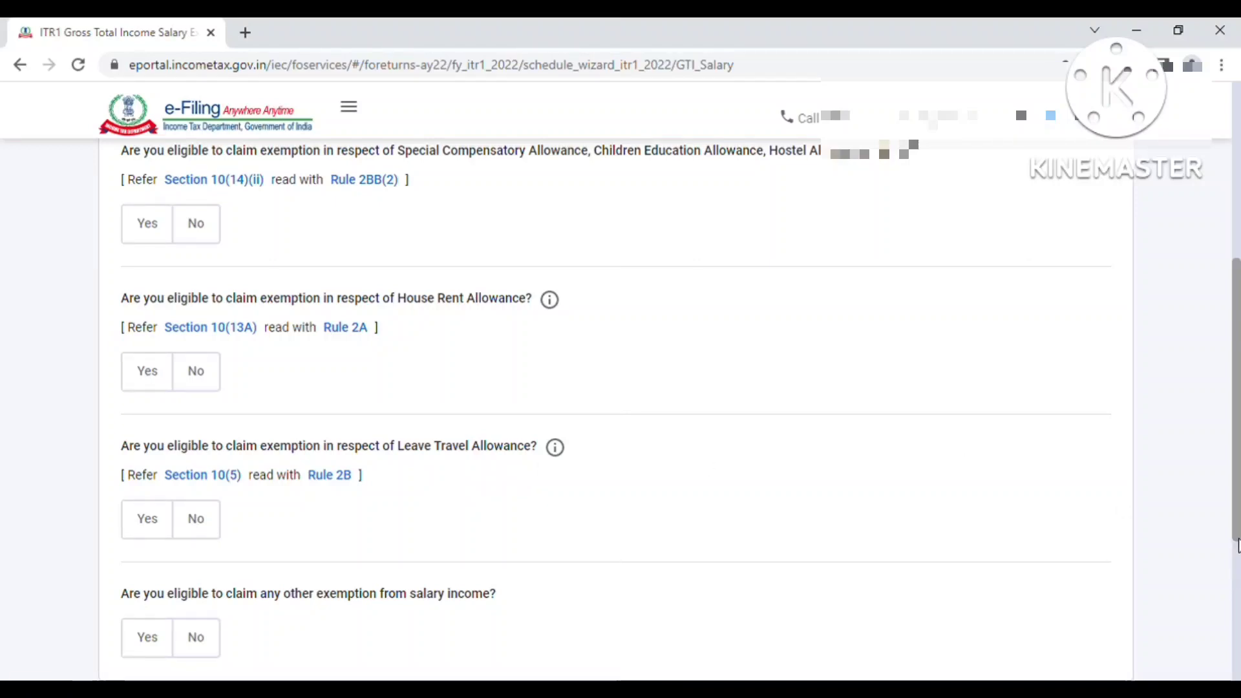
pyautogui.moveTo(1236, 539); pyautogui.dragTo(1238, 411)
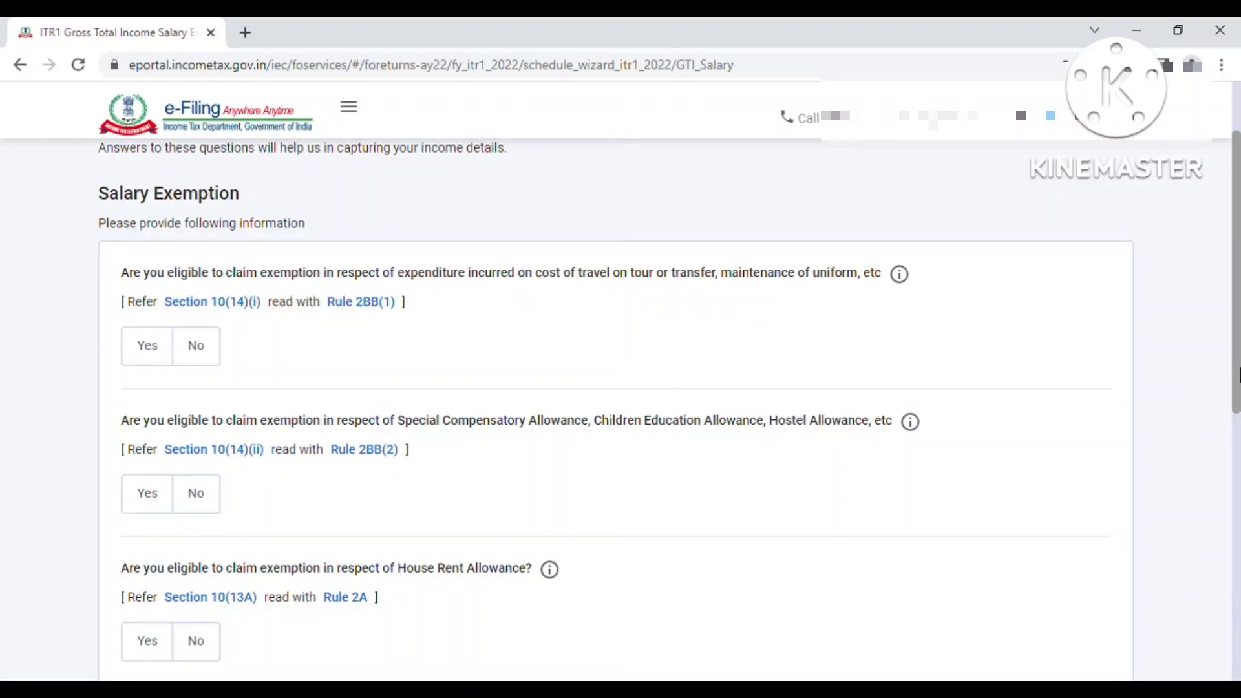
pyautogui.scroll(-1, 1238, 374)
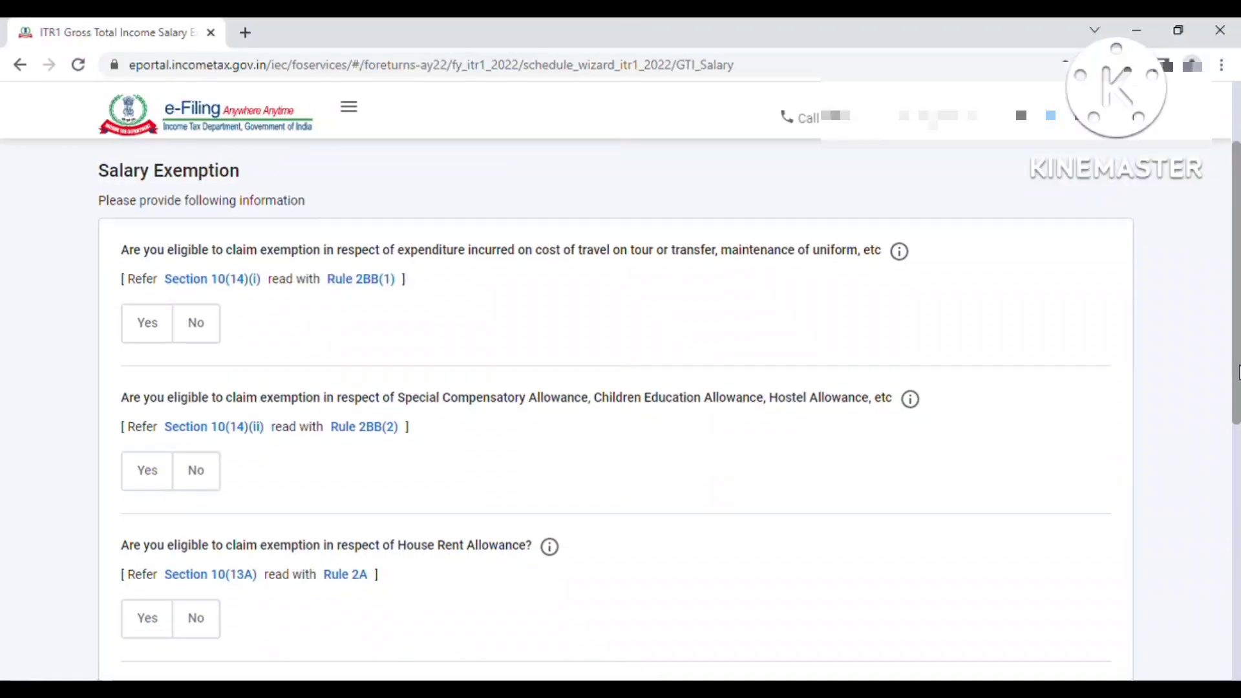
pyautogui.moveTo(1240, 372)
pyautogui.mouseDown()
pyautogui.moveTo(1239, 411)
pyautogui.moveTo(1239, 388)
pyautogui.mouseUp()
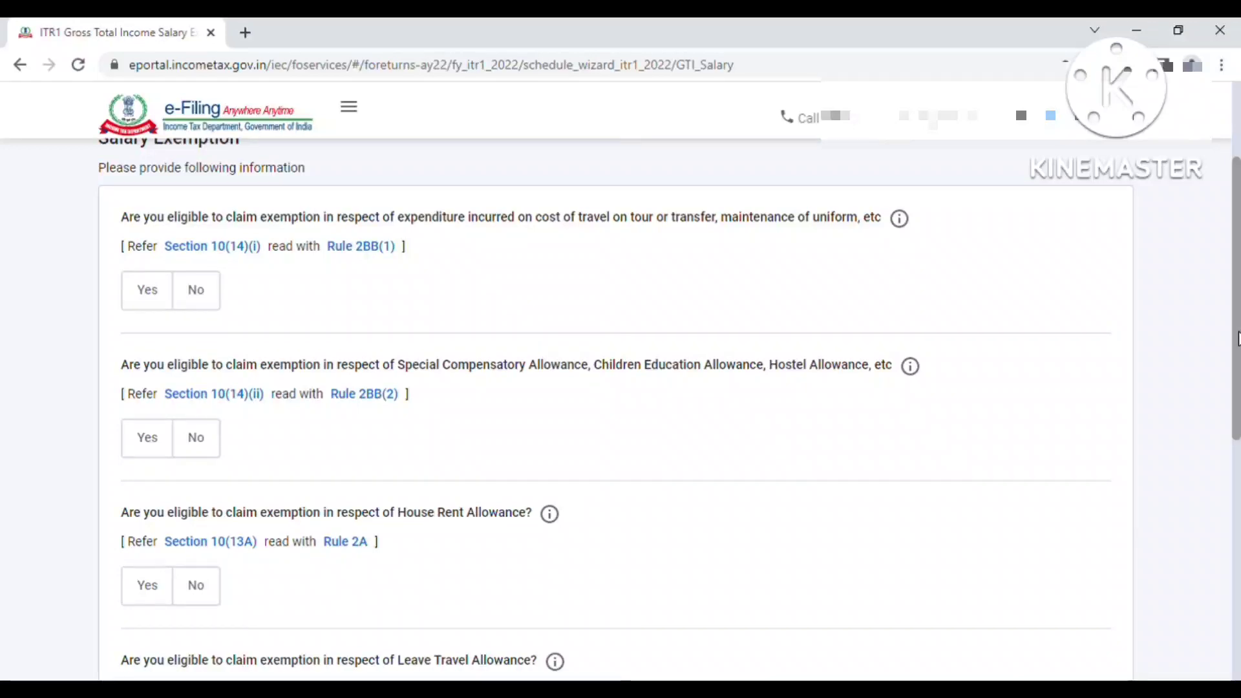
pyautogui.scroll(-1, 1237, 342)
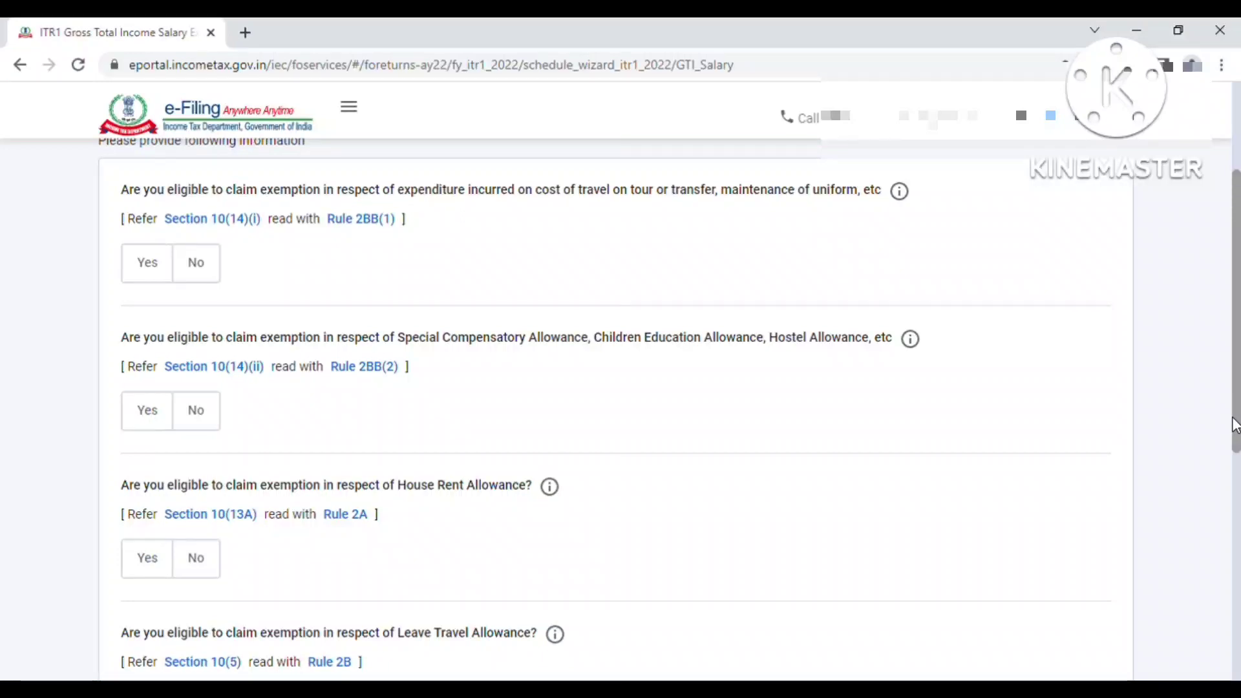
pyautogui.moveTo(1235, 426); pyautogui.dragTo(1227, 594)
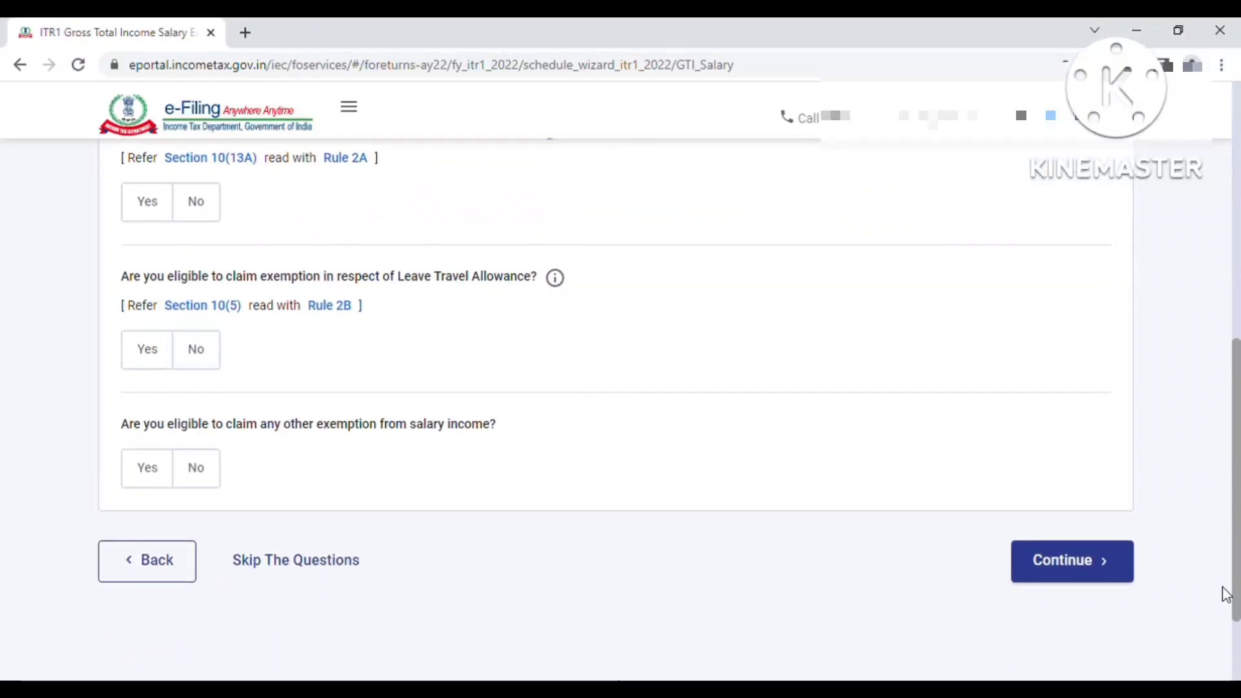
# Step: Continue past the salary exemption questions without answering them and open the Income from Salary details for editing
pyautogui.click(1086, 576)
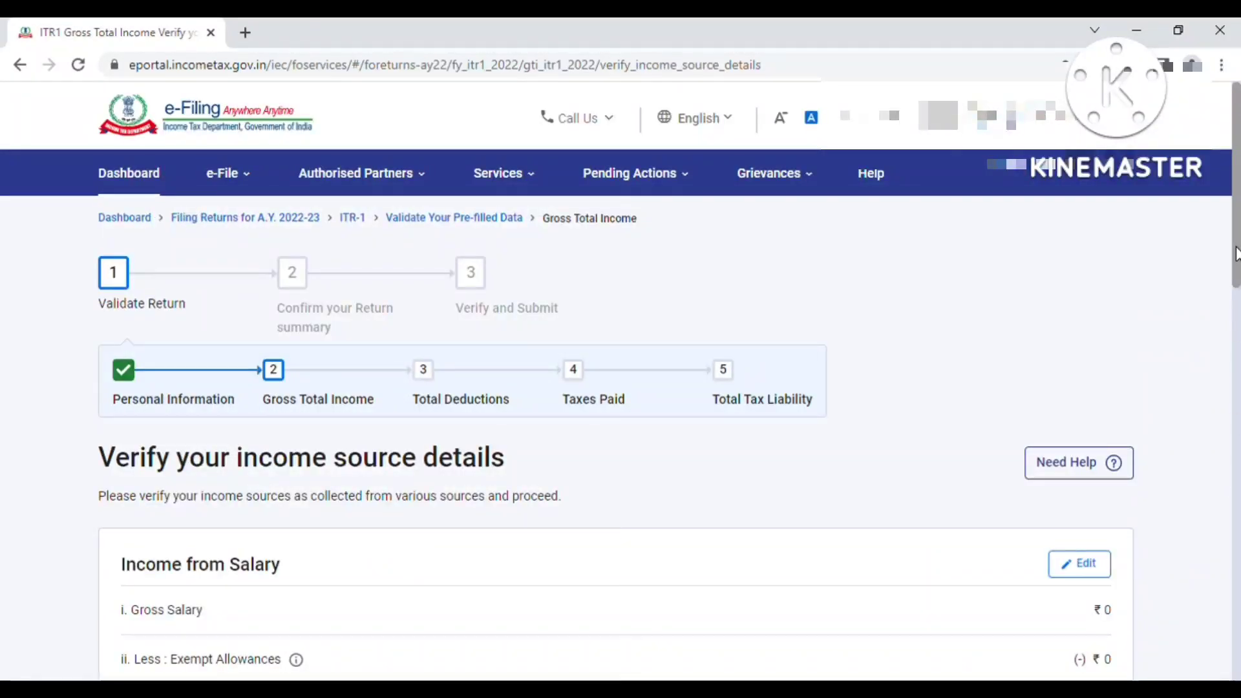
pyautogui.moveTo(1234, 252); pyautogui.dragTo(1236, 375)
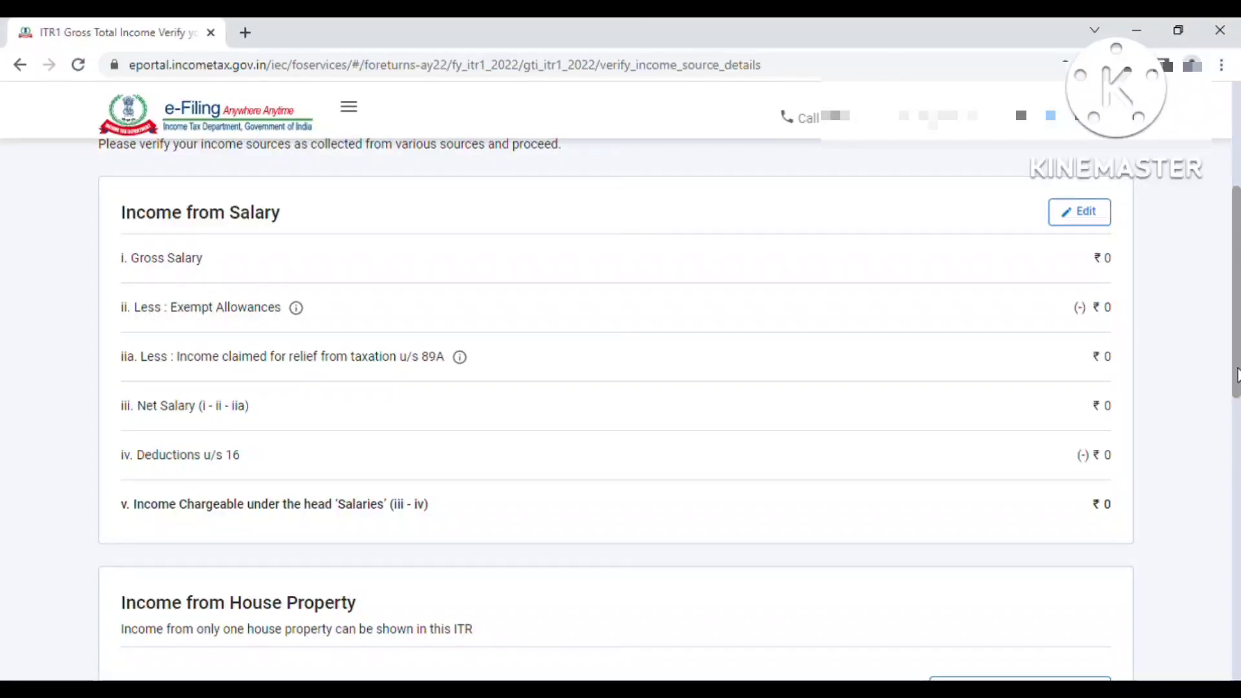
pyautogui.moveTo(1237, 375); pyautogui.dragTo(1212, 350)
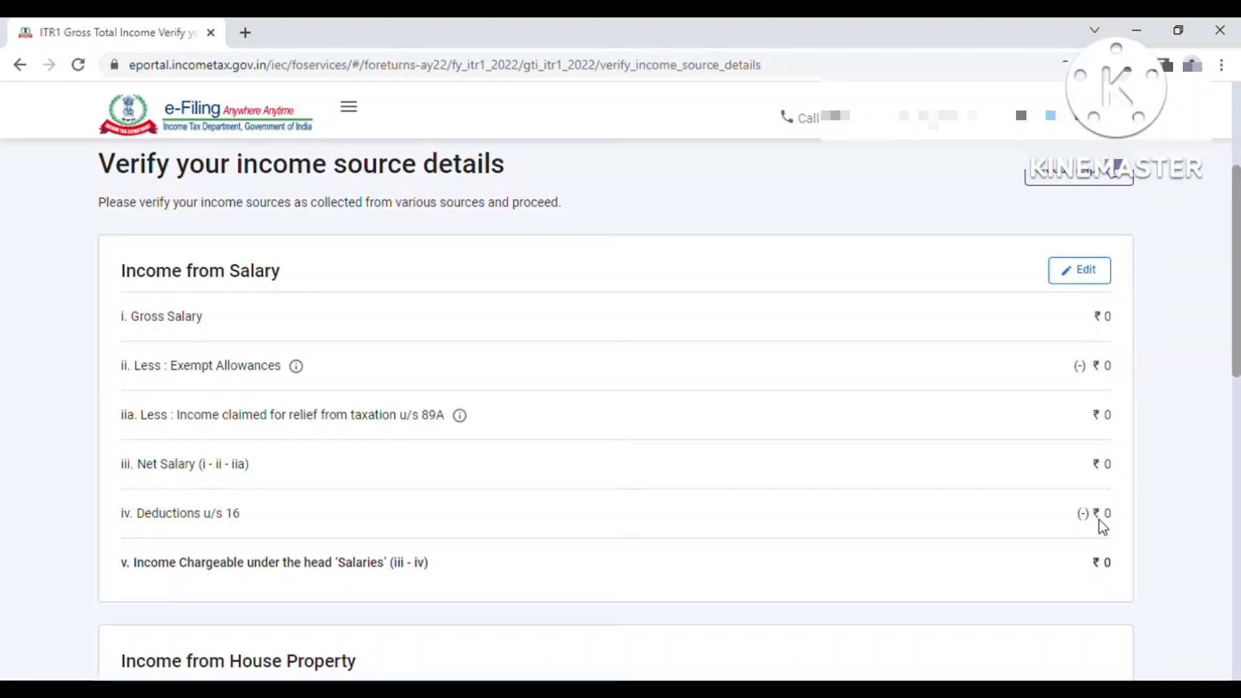
pyautogui.moveTo(1236, 365); pyautogui.dragTo(1217, 339)
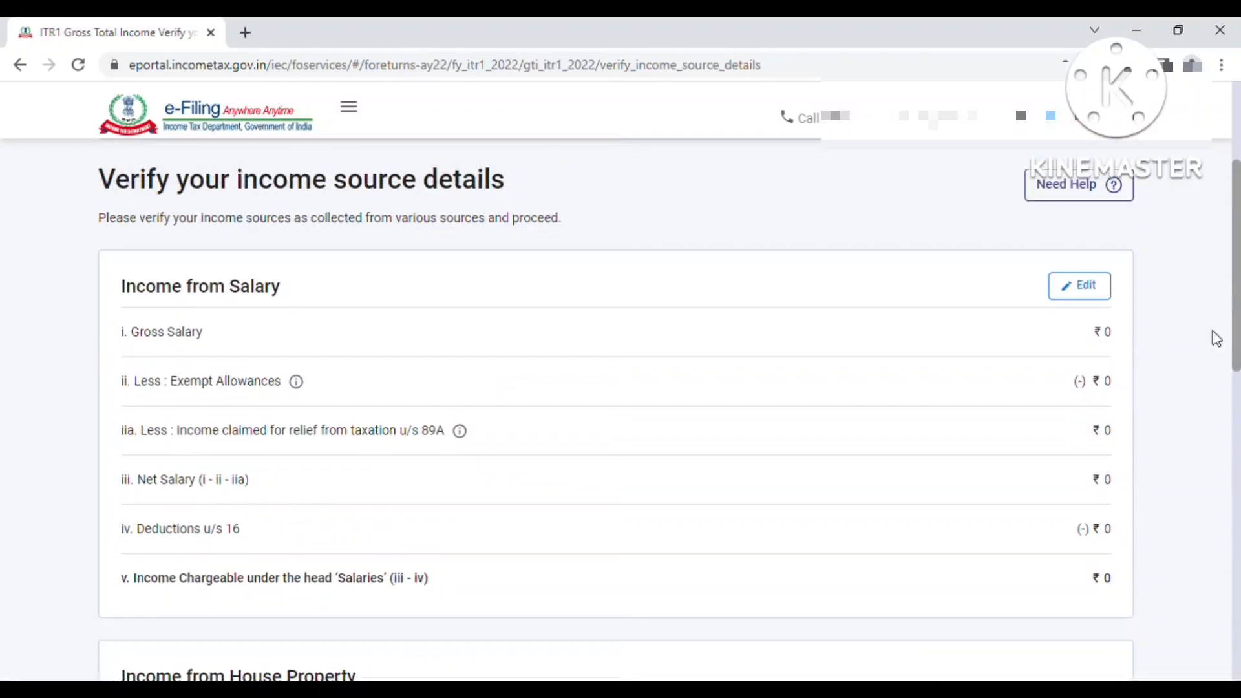
pyautogui.click(1074, 295)
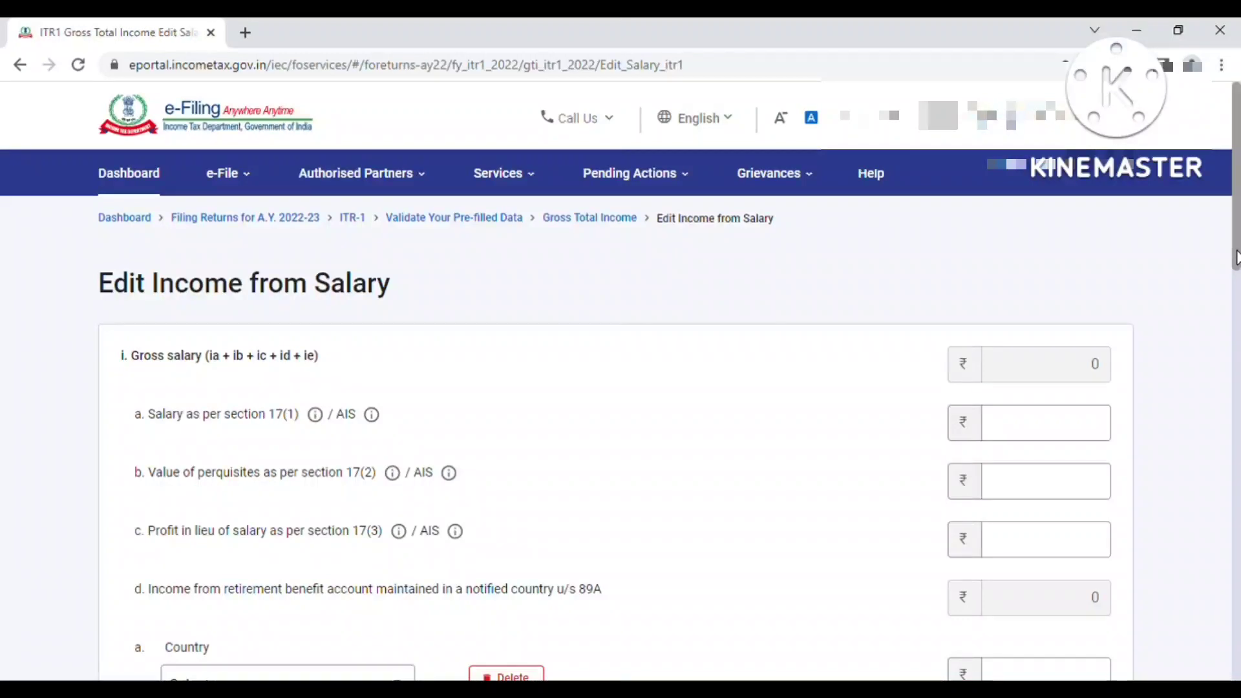
# Step: Examine the gross salary, exempt allowance and section 16 deduction fields, and leave the salary form without saving
pyautogui.moveTo(1236, 257); pyautogui.dragTo(1237, 295)
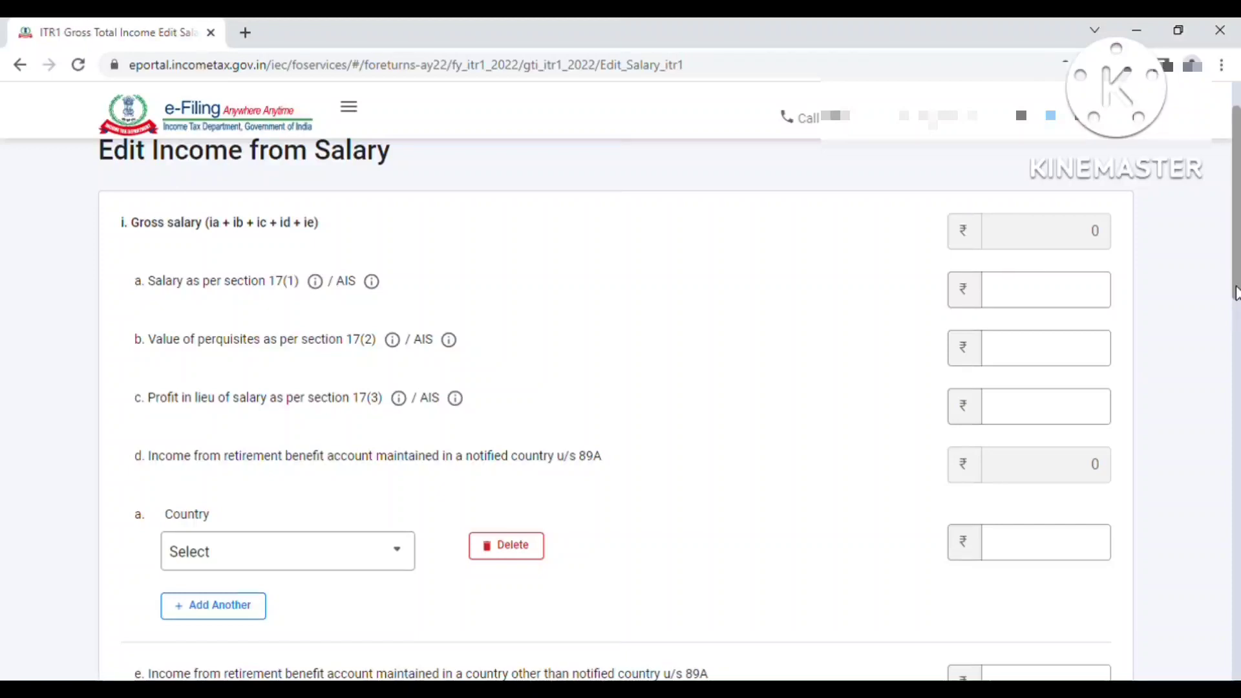
pyautogui.moveTo(1236, 292); pyautogui.dragTo(1237, 422)
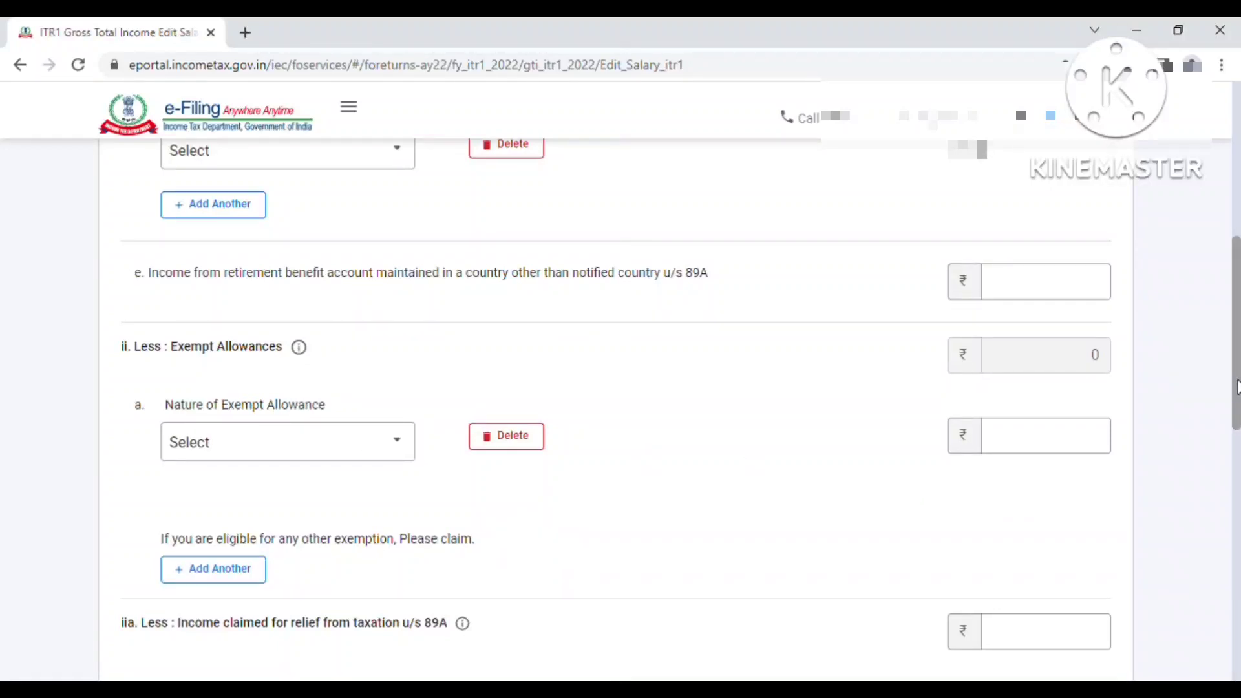
pyautogui.moveTo(1237, 395); pyautogui.dragTo(1237, 519)
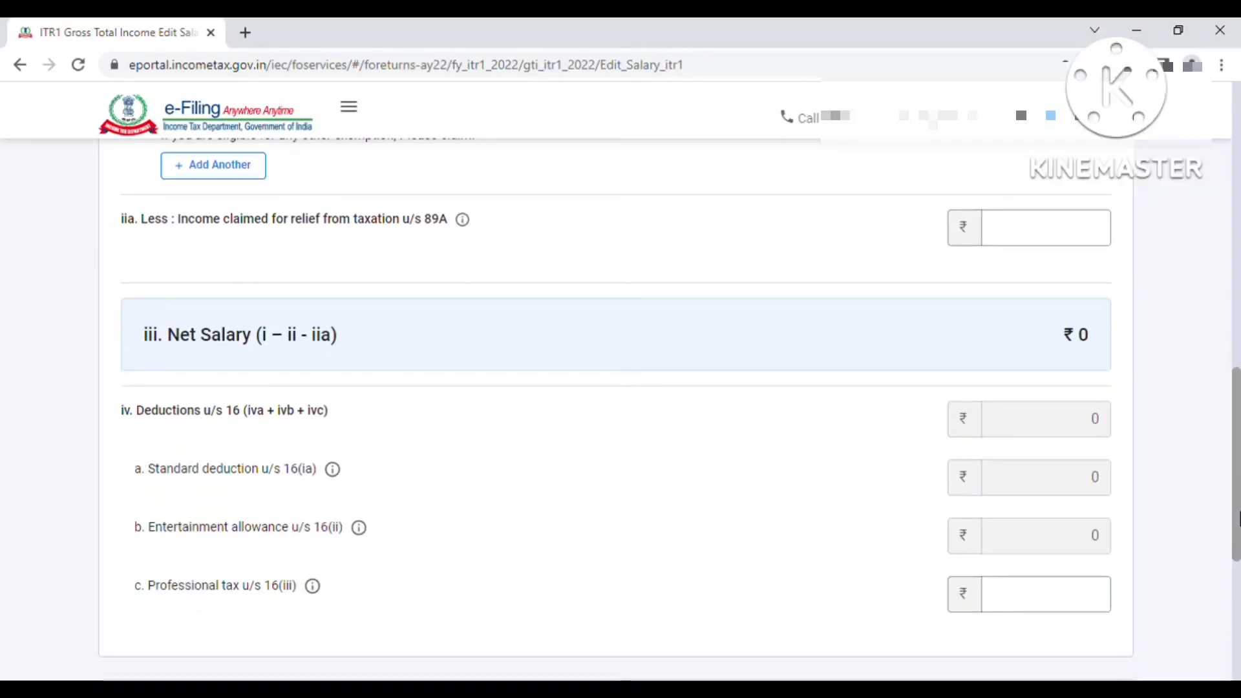
pyautogui.moveTo(1237, 519); pyautogui.dragTo(1238, 531)
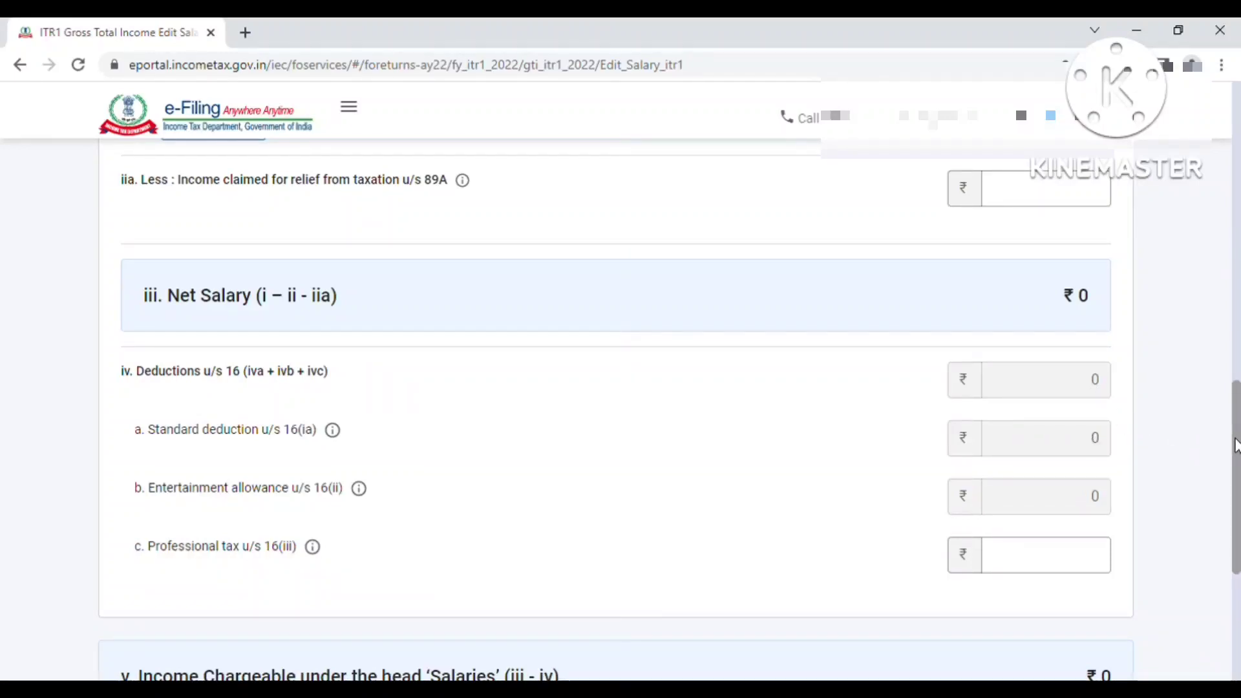
pyautogui.moveTo(1236, 446); pyautogui.dragTo(1237, 488)
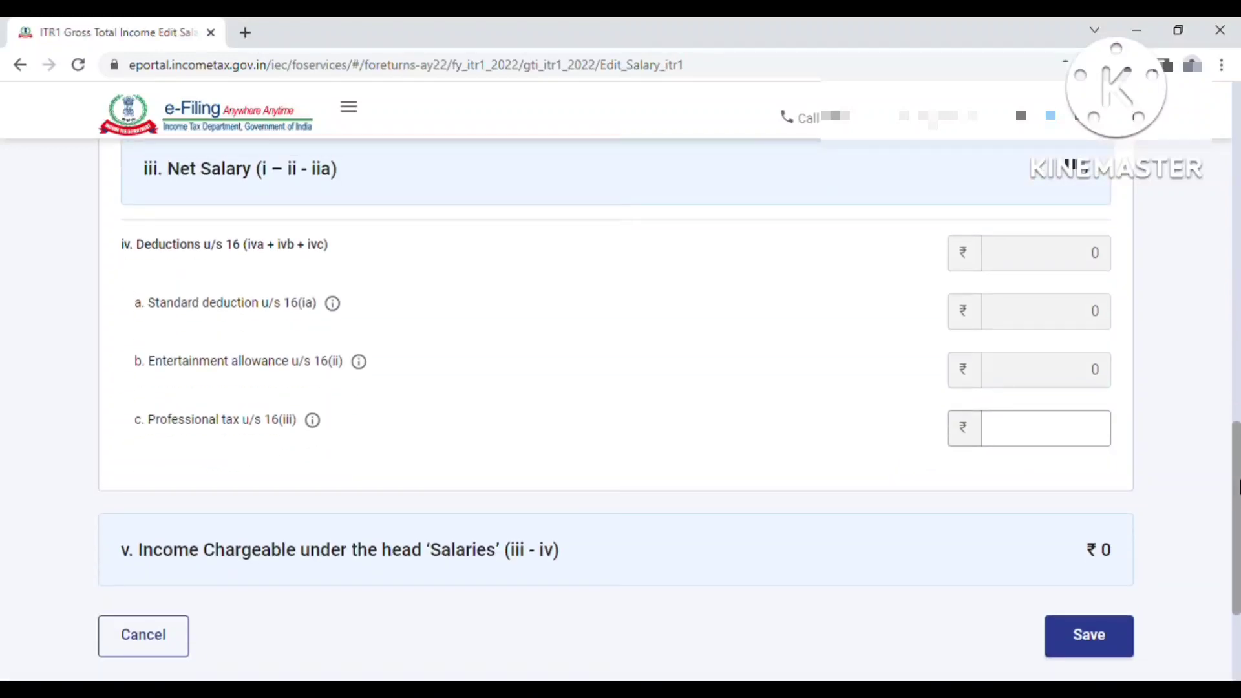
pyautogui.scroll(1, 1237, 488)
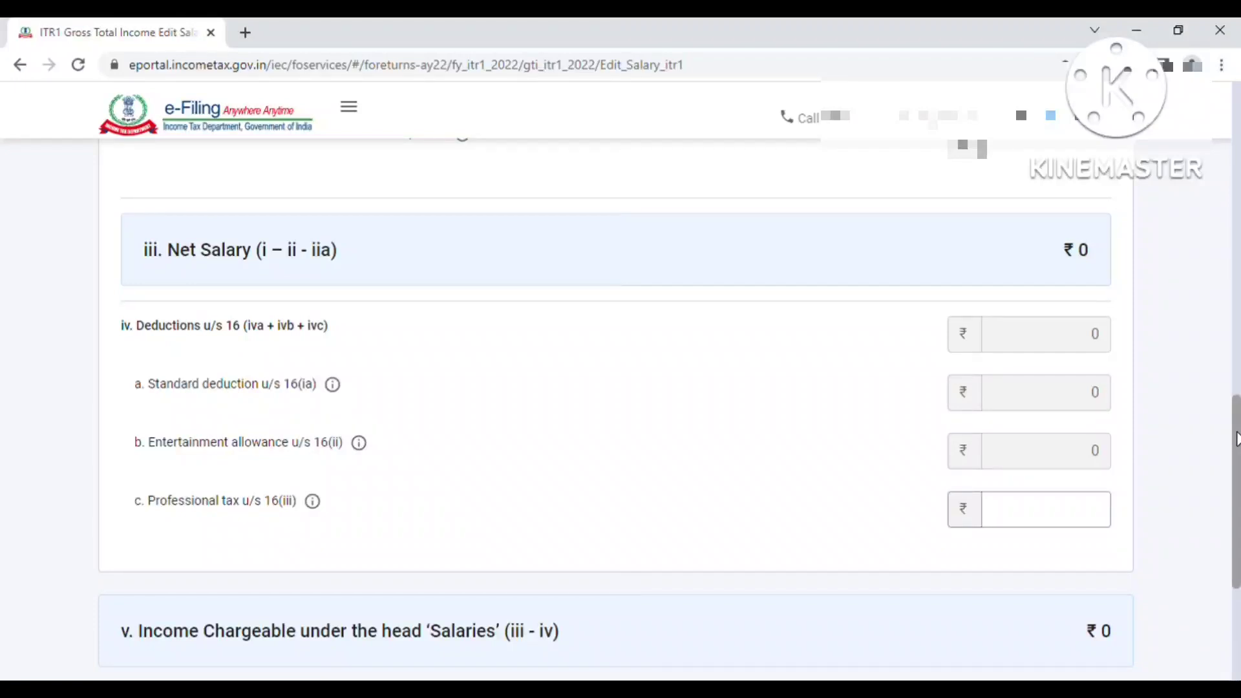
pyautogui.scroll(1, 1236, 439)
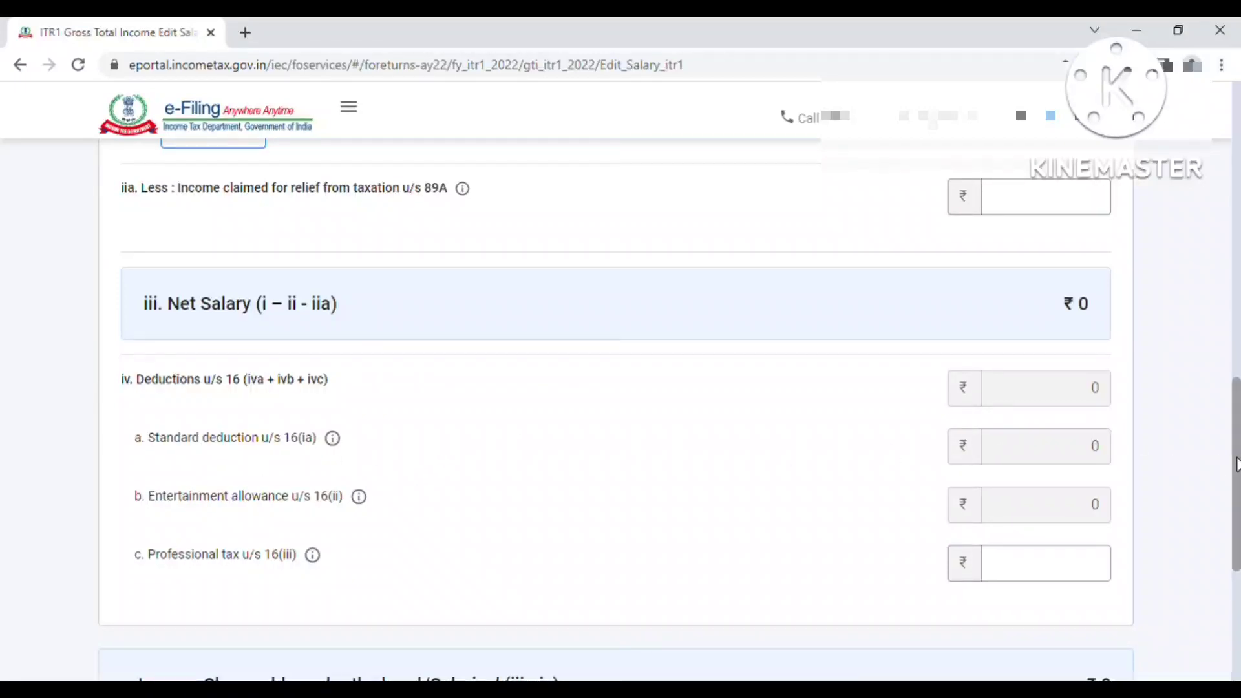
pyautogui.moveTo(1236, 464); pyautogui.dragTo(1239, 515)
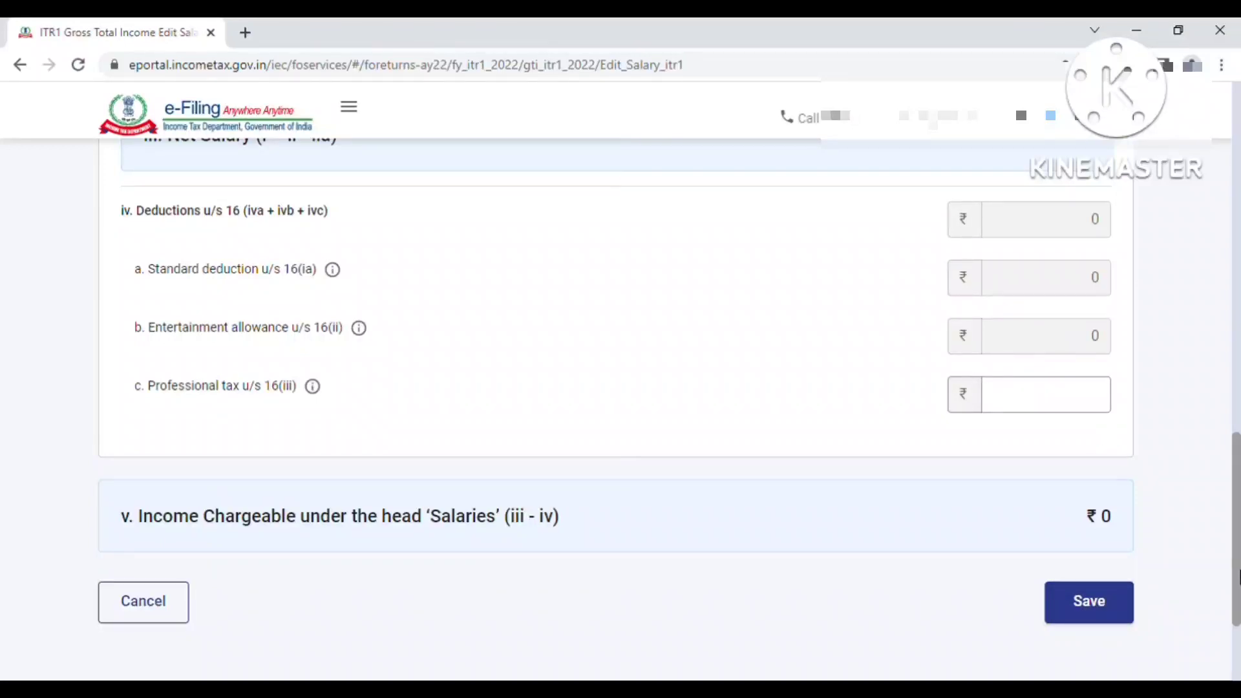
pyautogui.scroll(-3, 1238, 575)
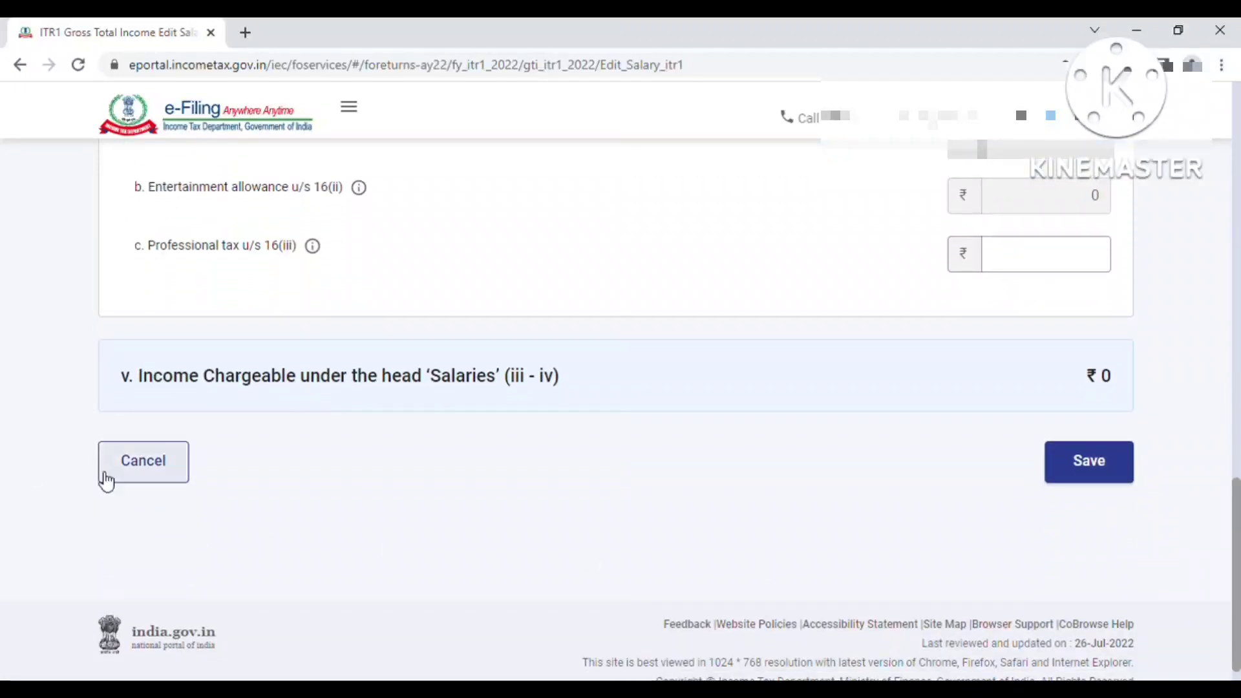
pyautogui.click(150, 476)
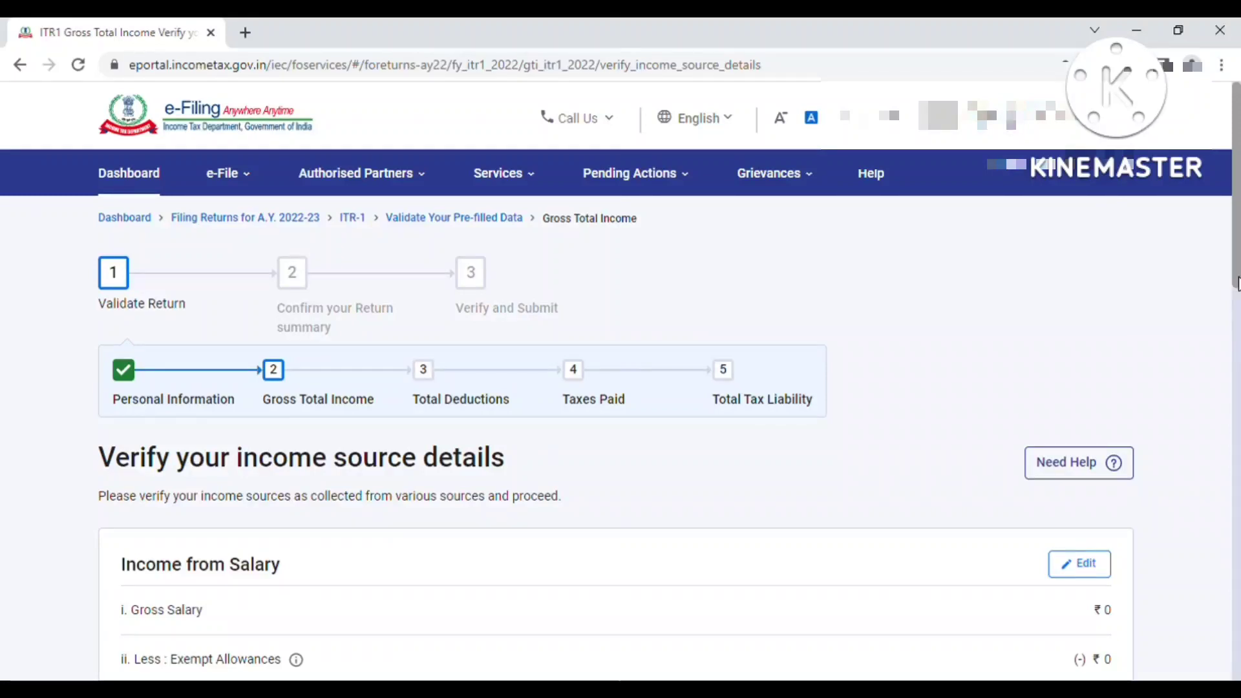
# Step: Open the breakup details for Income from House Property and set the property type to Let Out
pyautogui.moveTo(1237, 282); pyautogui.dragTo(1240, 517)
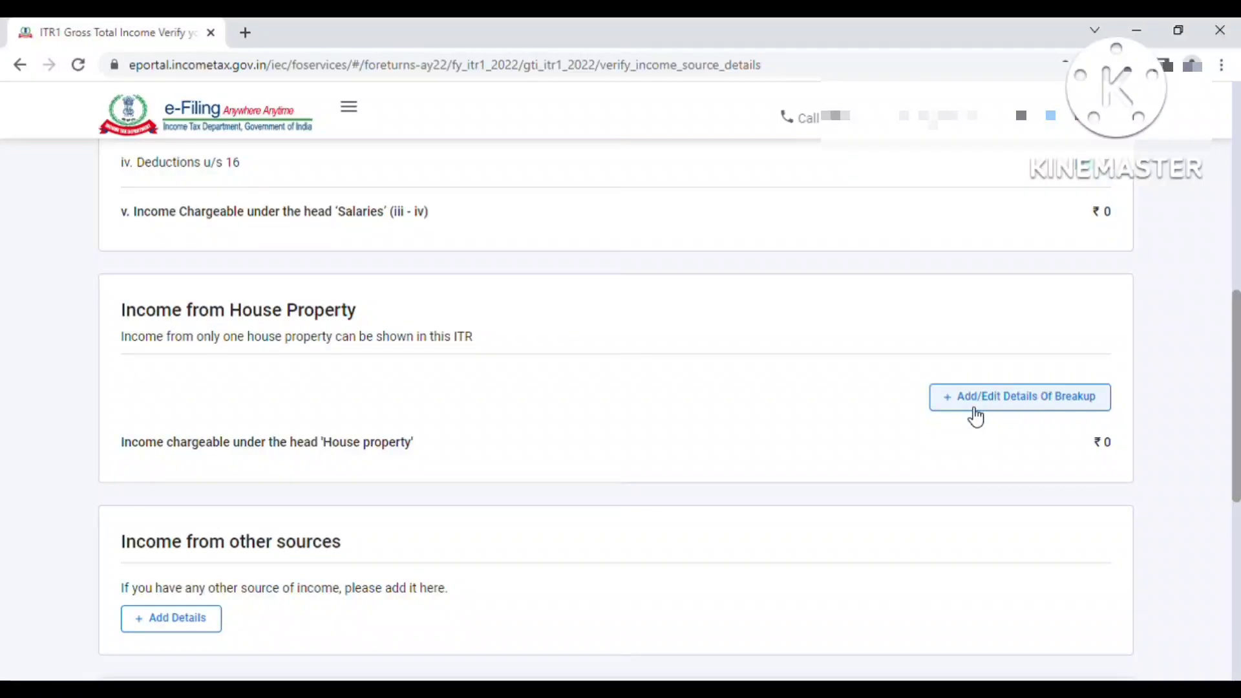
pyautogui.click(997, 408)
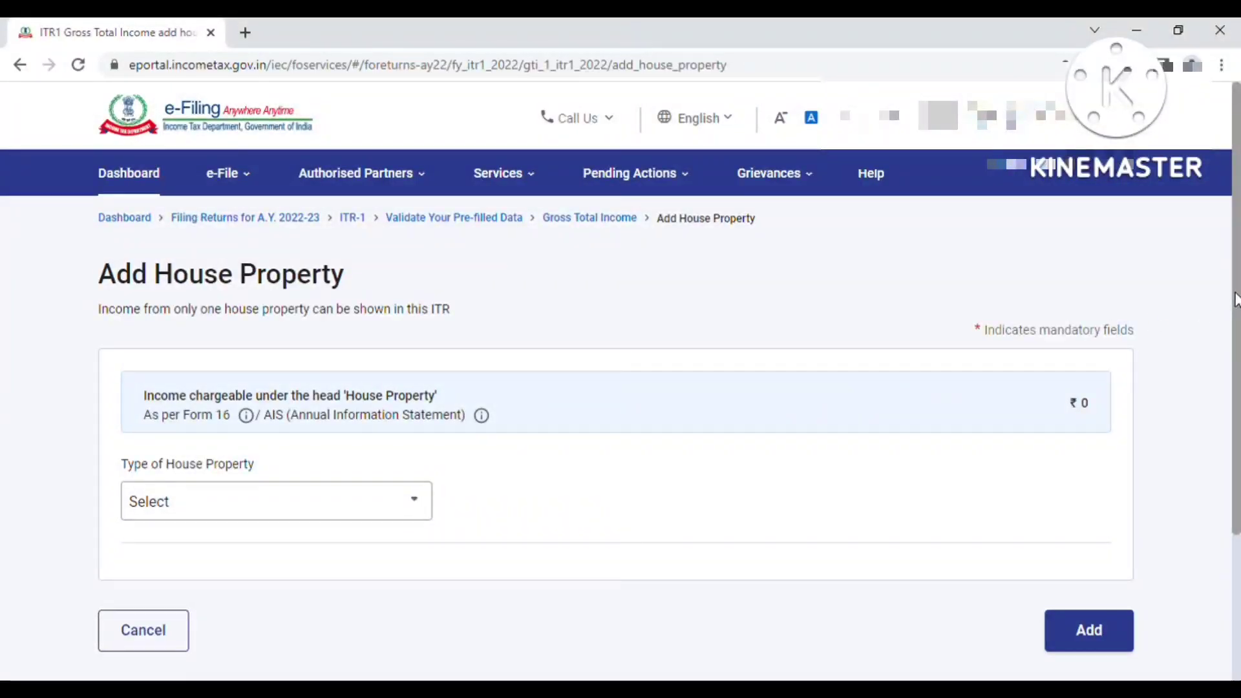
pyautogui.click(321, 516)
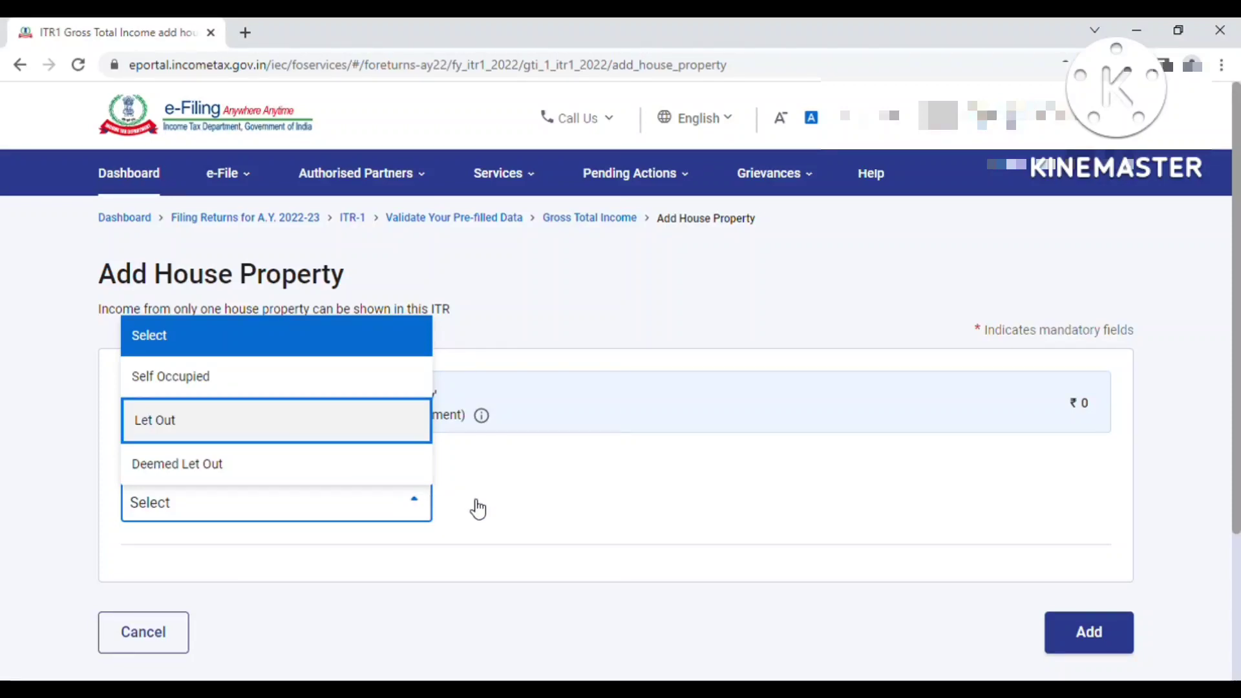
pyautogui.click(340, 435)
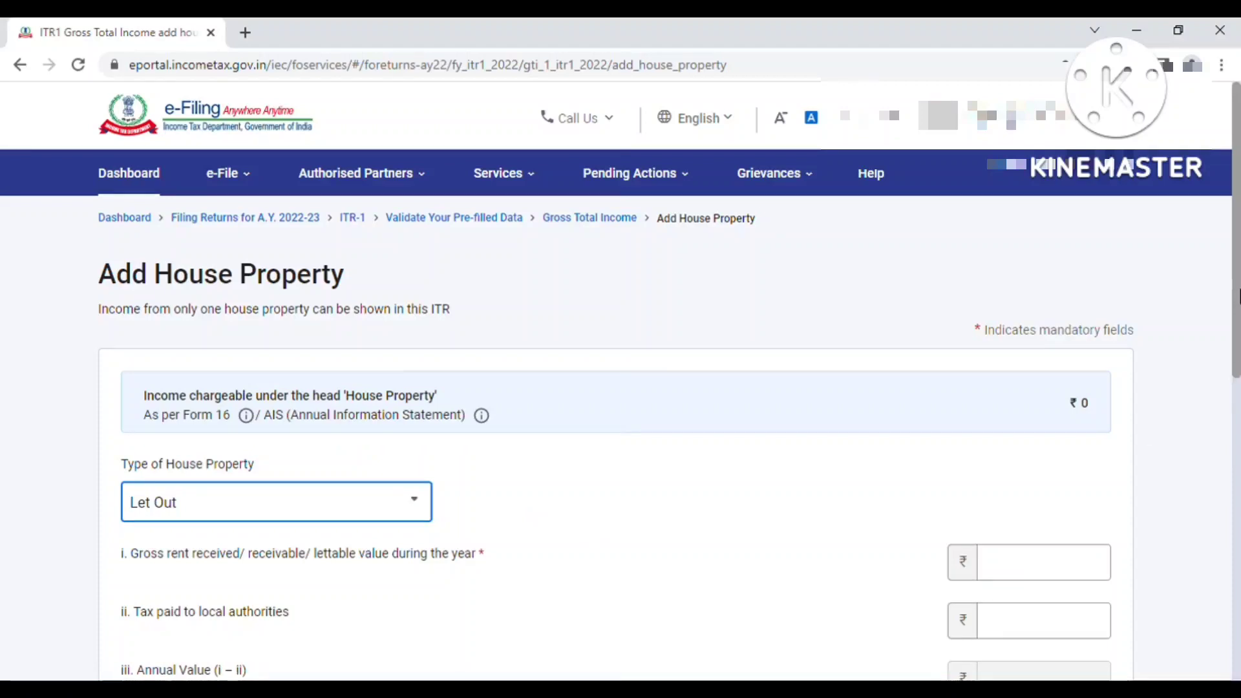
# Step: Enter 500000 as the gross rent received during the year for the let-out property
pyautogui.moveTo(1237, 282); pyautogui.dragTo(1238, 389)
pyautogui.click(1055, 360)
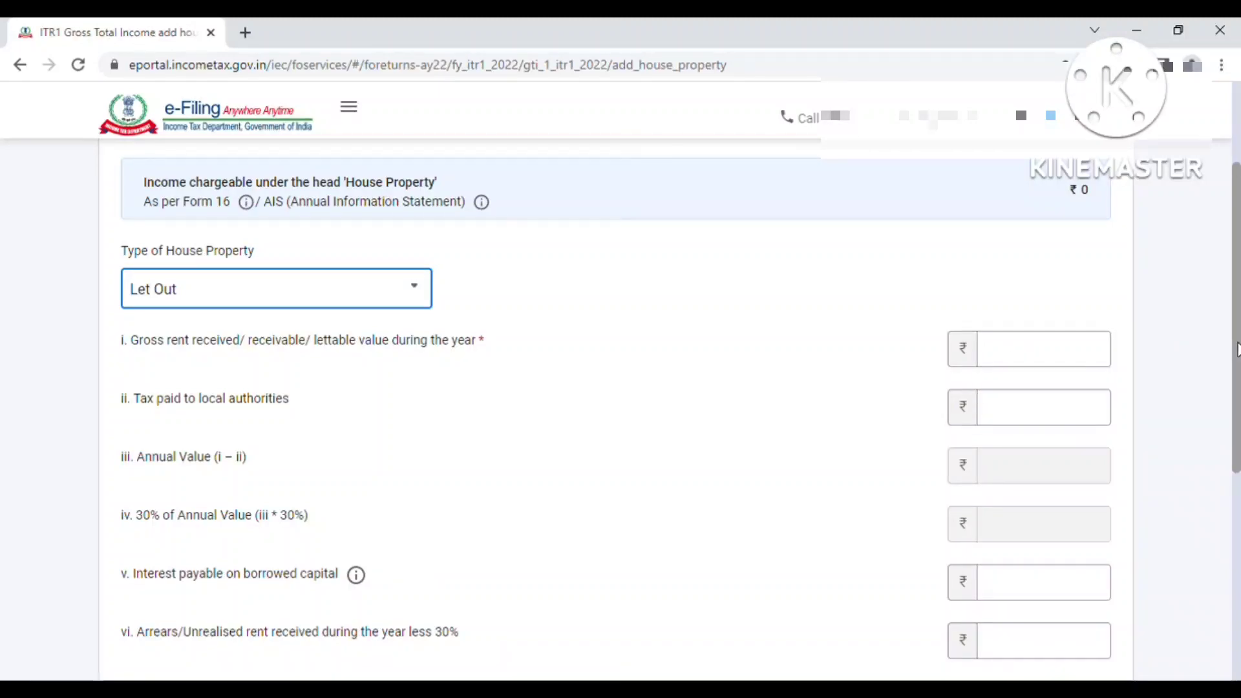
pyautogui.scroll(-1, 1237, 362)
pyautogui.scroll(-1, 1238, 388)
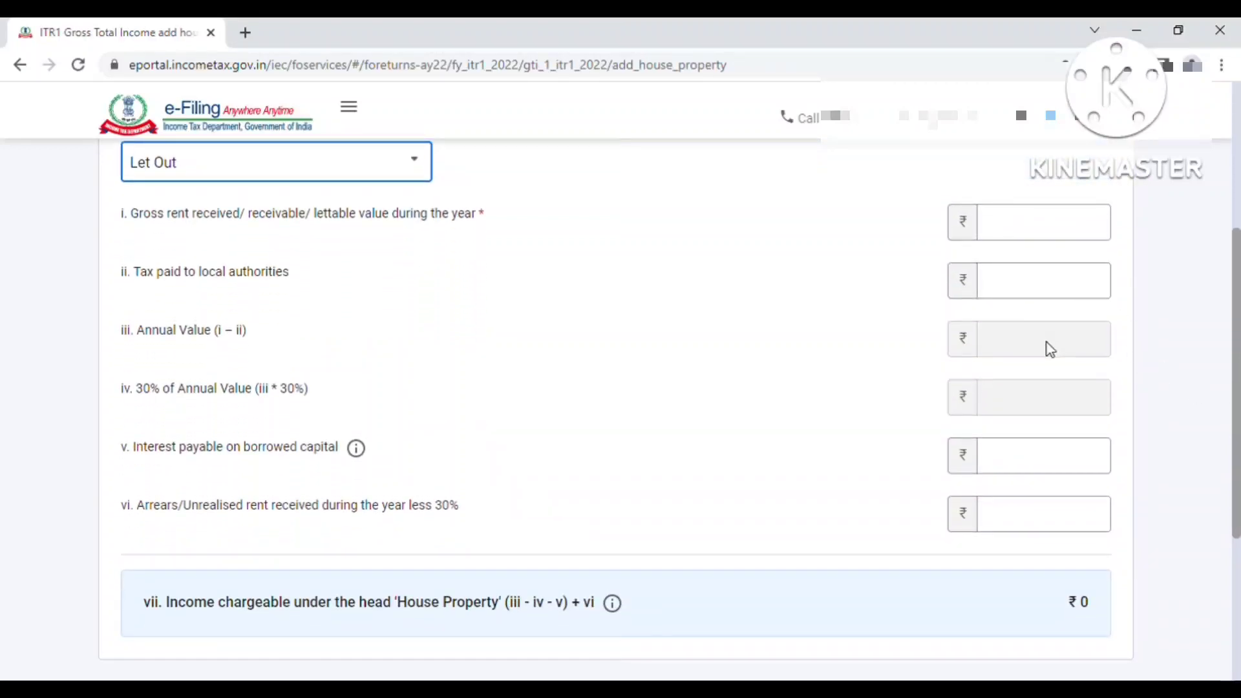
pyautogui.click(1033, 238)
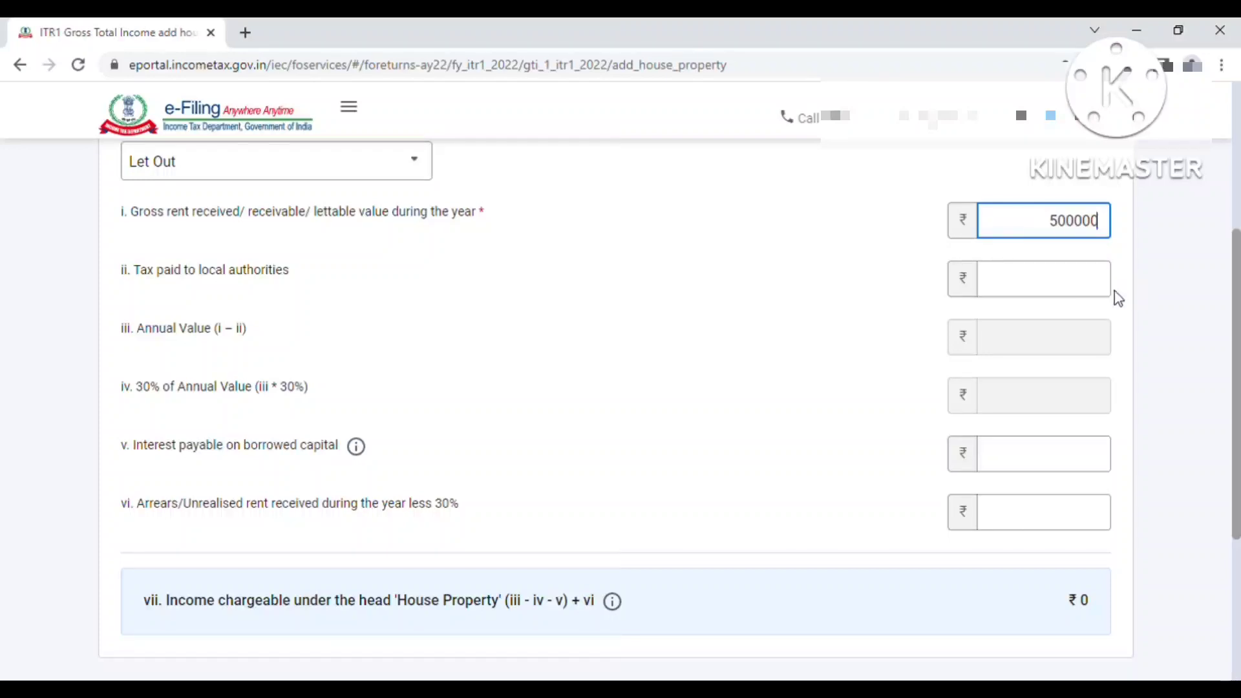
pyautogui.click(853, 324)
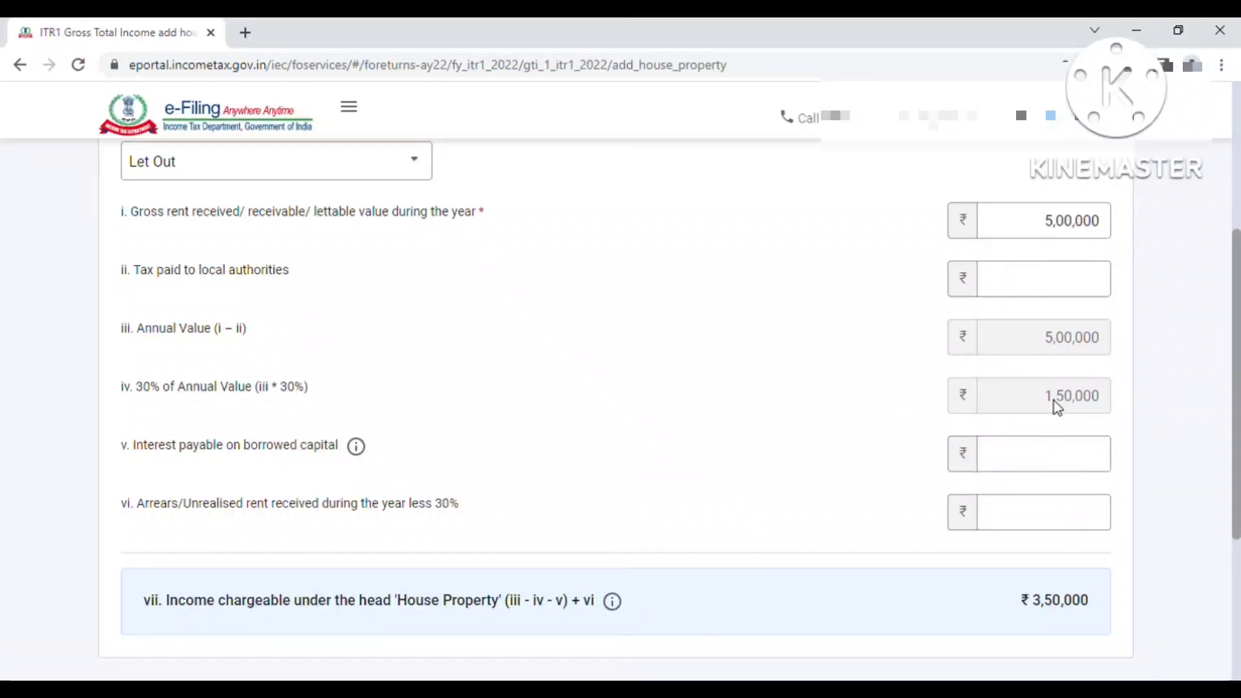
# Step: Leave interest on borrowed capital blank and cancel the house property form without adding the entry
pyautogui.click(1031, 464)
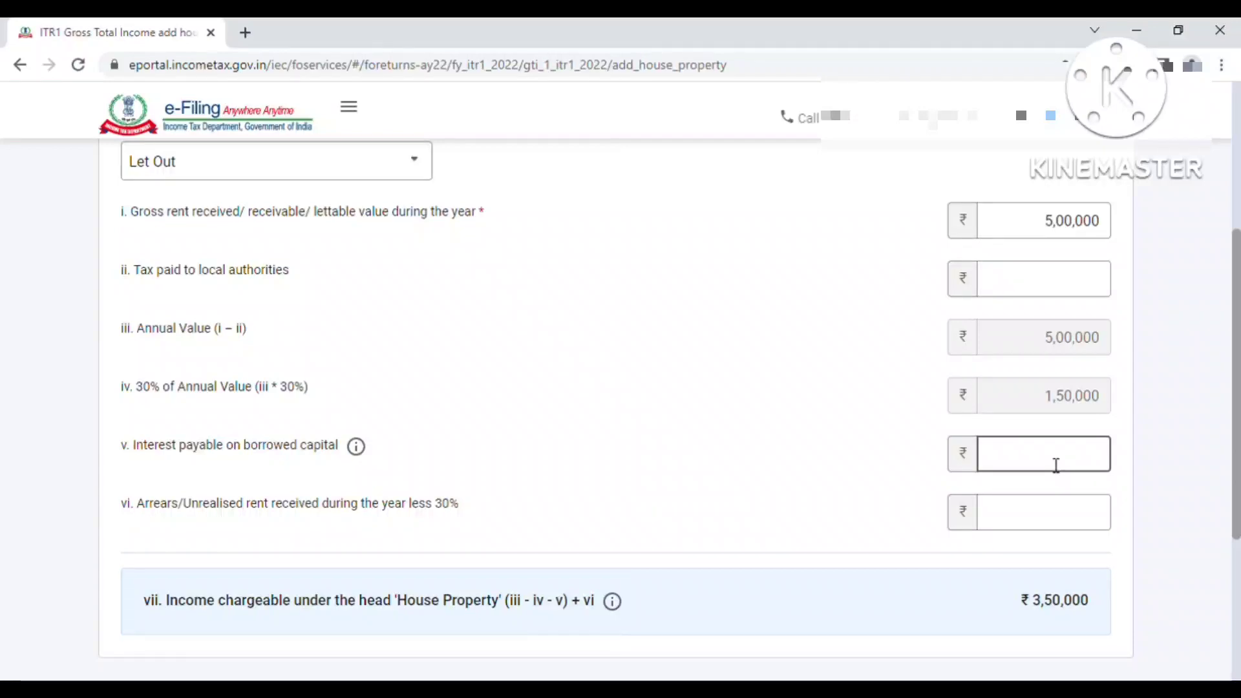
pyautogui.click(934, 471)
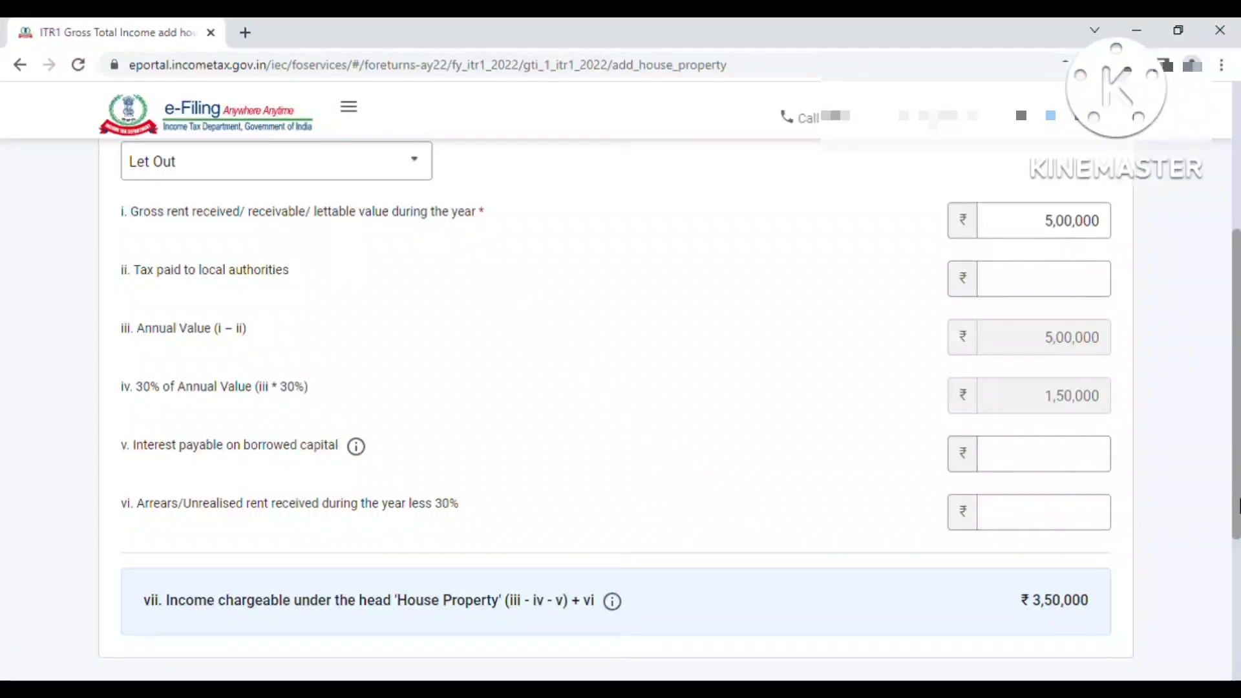
pyautogui.moveTo(1237, 504); pyautogui.dragTo(1238, 576)
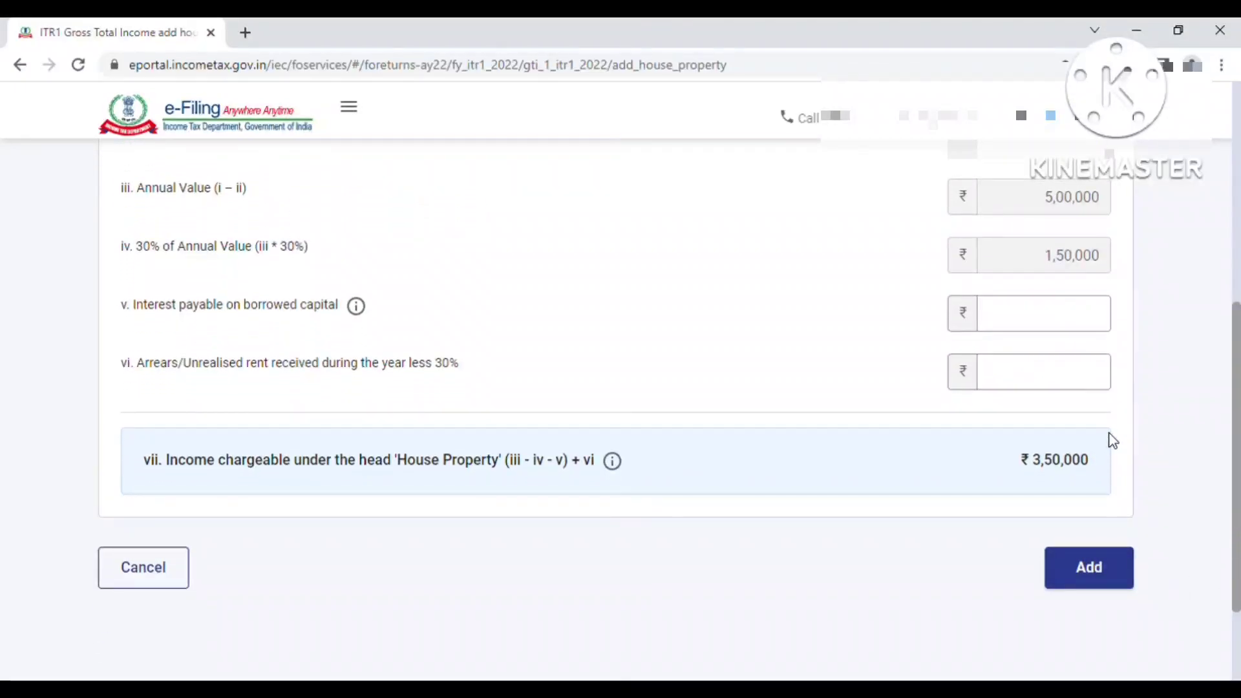
pyautogui.click(141, 575)
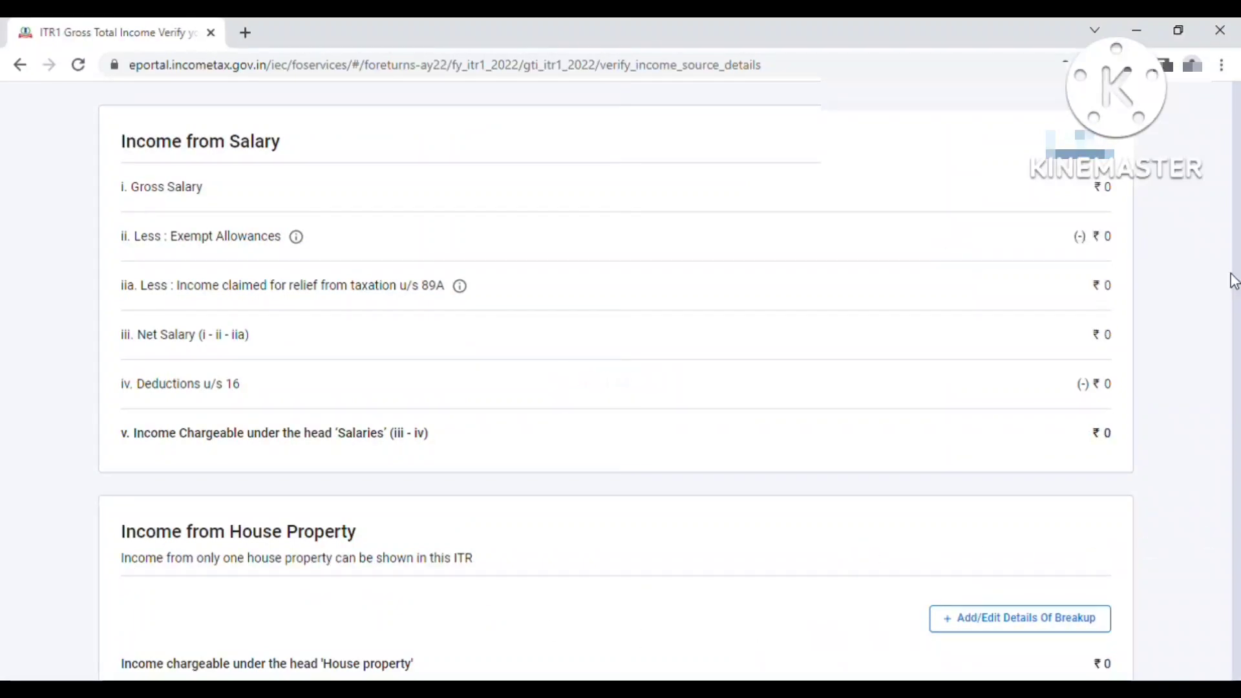
# Step: Open the details for Income from Other Sources, answer No for savings bank interest and Yes for deposit interest, and enter 81153 for the deposits
pyautogui.moveTo(1236, 279); pyautogui.dragTo(1237, 558)
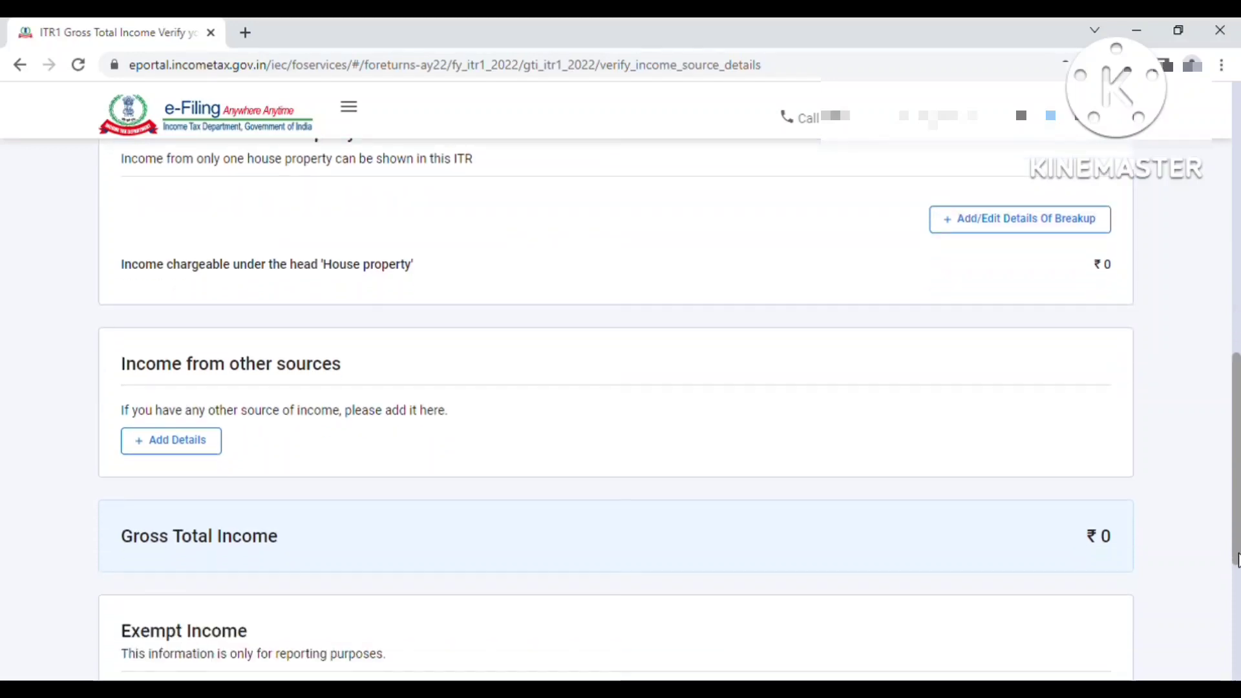
pyautogui.click(202, 452)
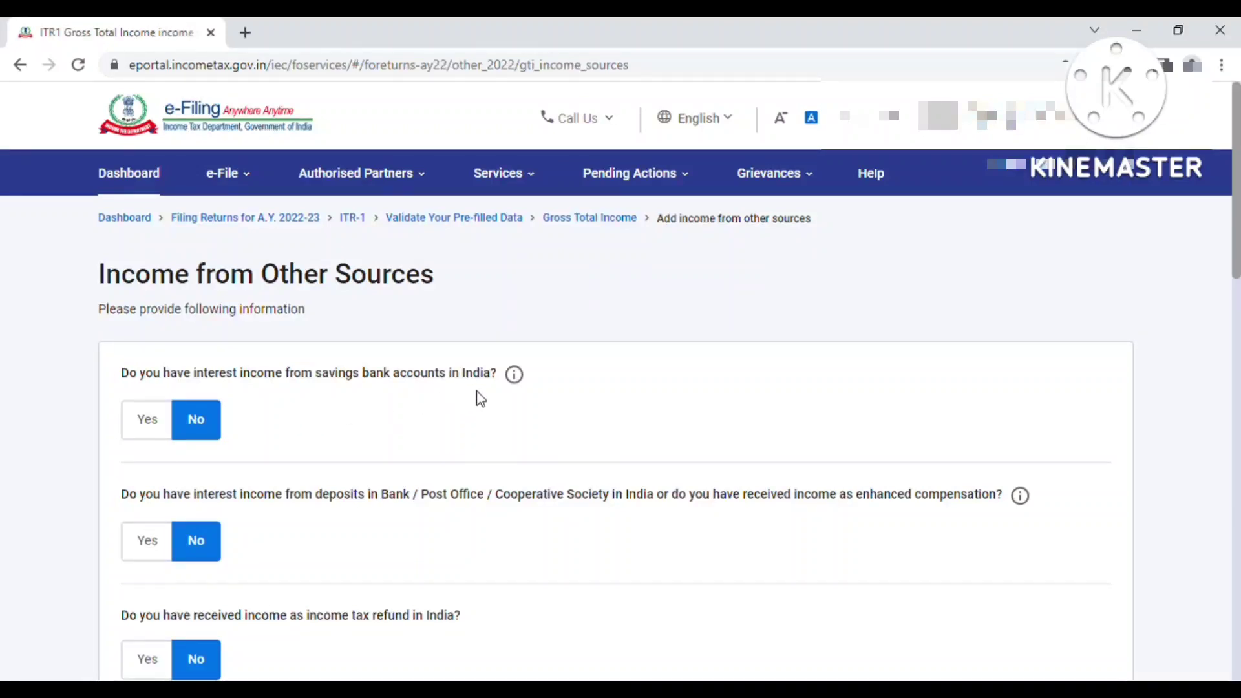
pyautogui.click(161, 433)
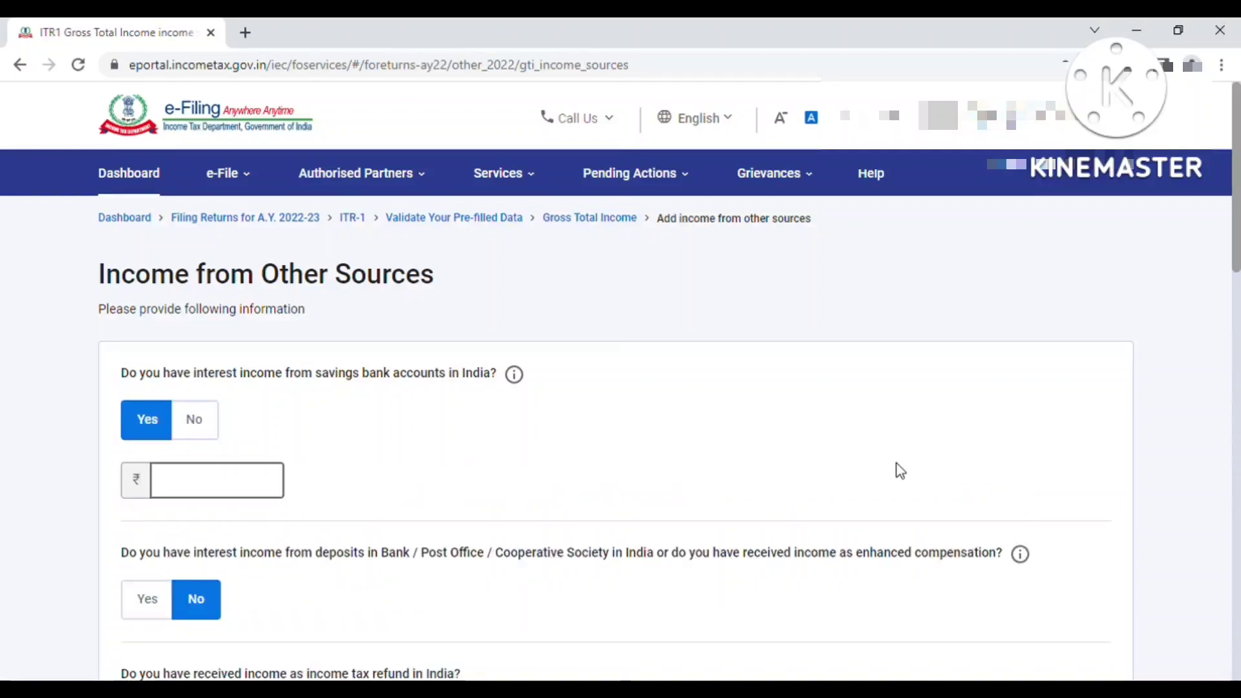
pyautogui.scroll(-4, 1234, 220)
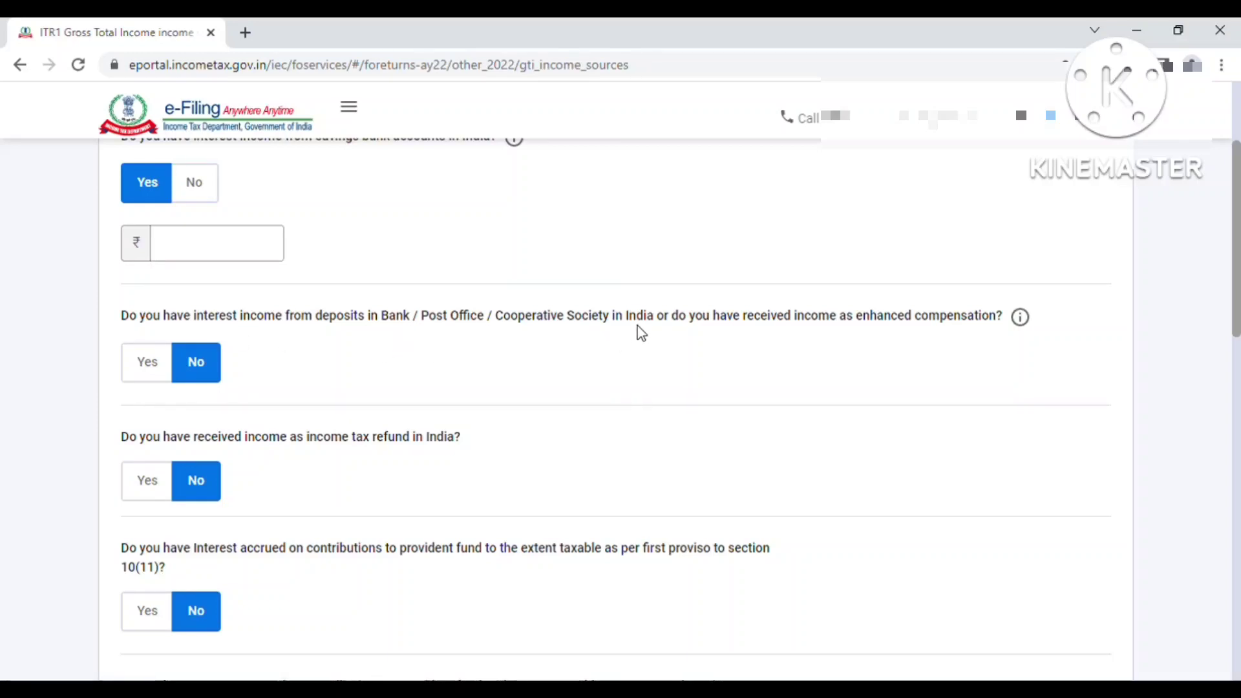
pyautogui.click(158, 377)
pyautogui.click(199, 191)
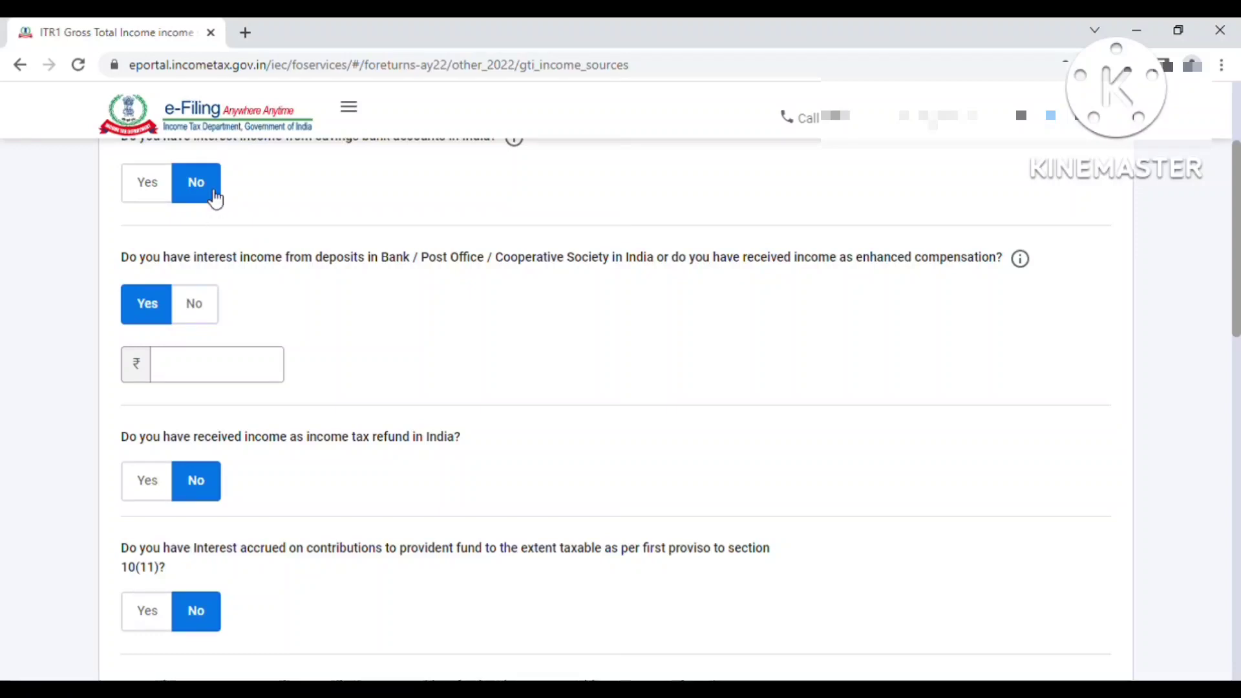
pyautogui.click(196, 381)
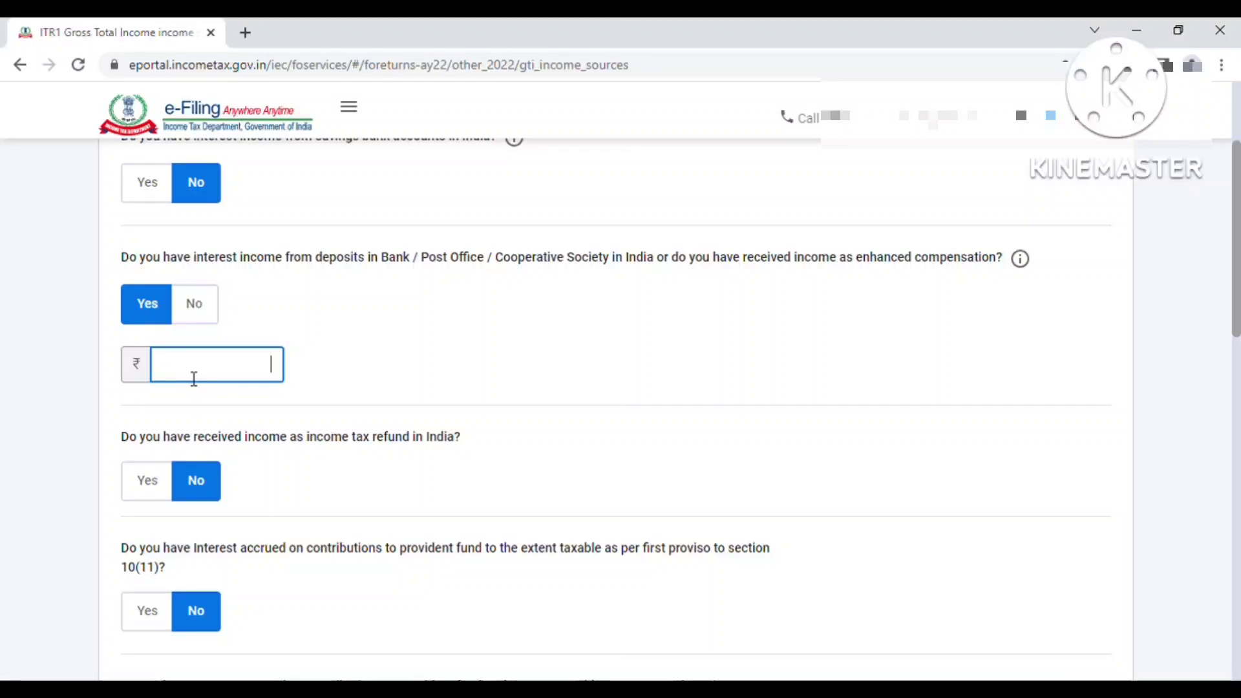
pyautogui.write('81153')
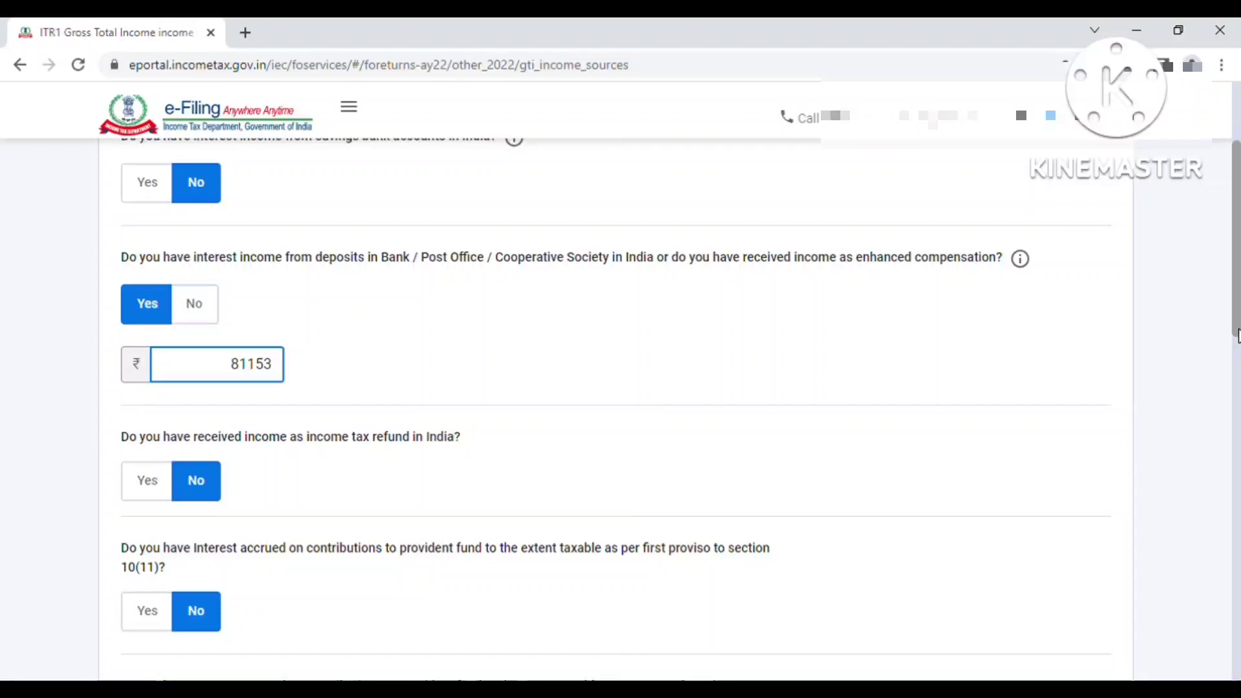
# Step: Answer Yes to having any other income, enter 2,40,000 as the amount and describe it as "Tution fee"
pyautogui.moveTo(1238, 335); pyautogui.dragTo(1236, 430)
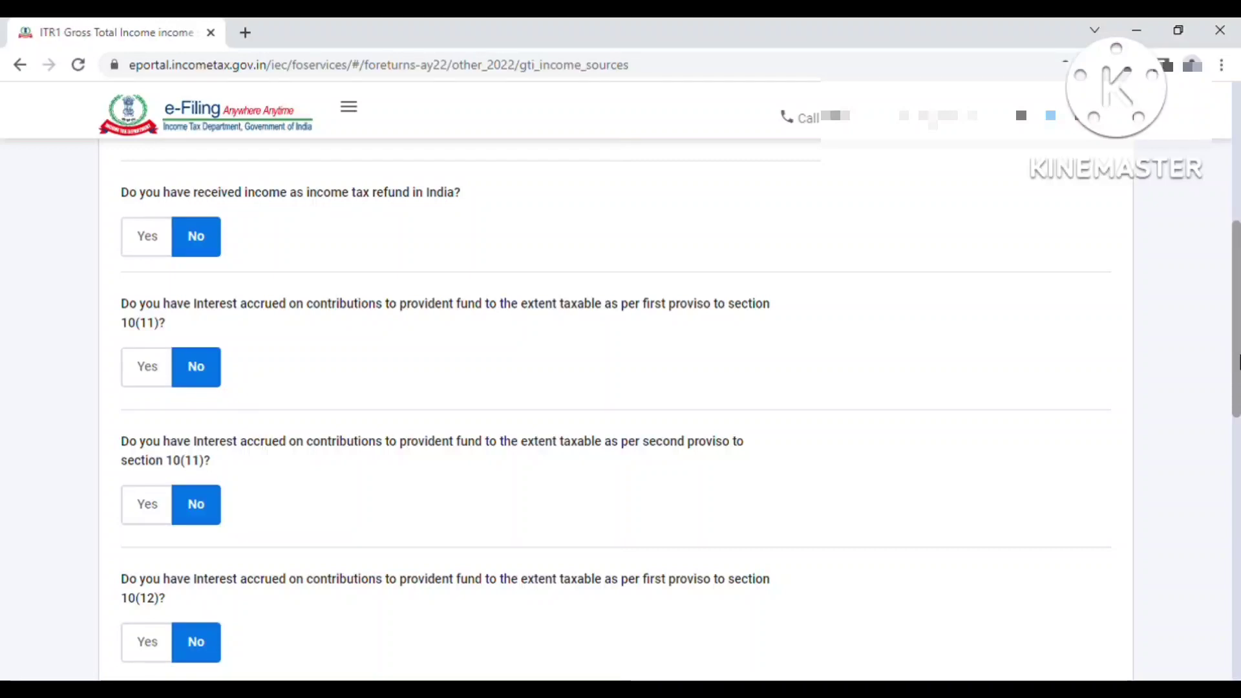
pyautogui.scroll(-2, 565, 293)
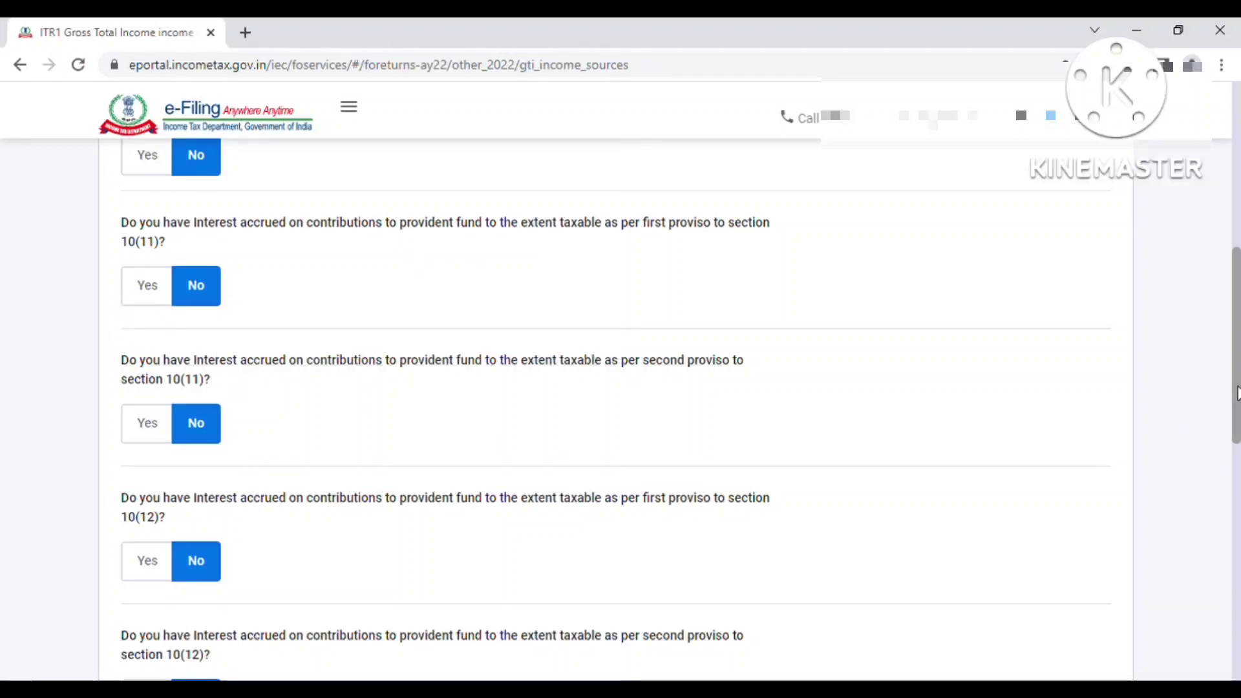
pyautogui.scroll(-2, 1238, 427)
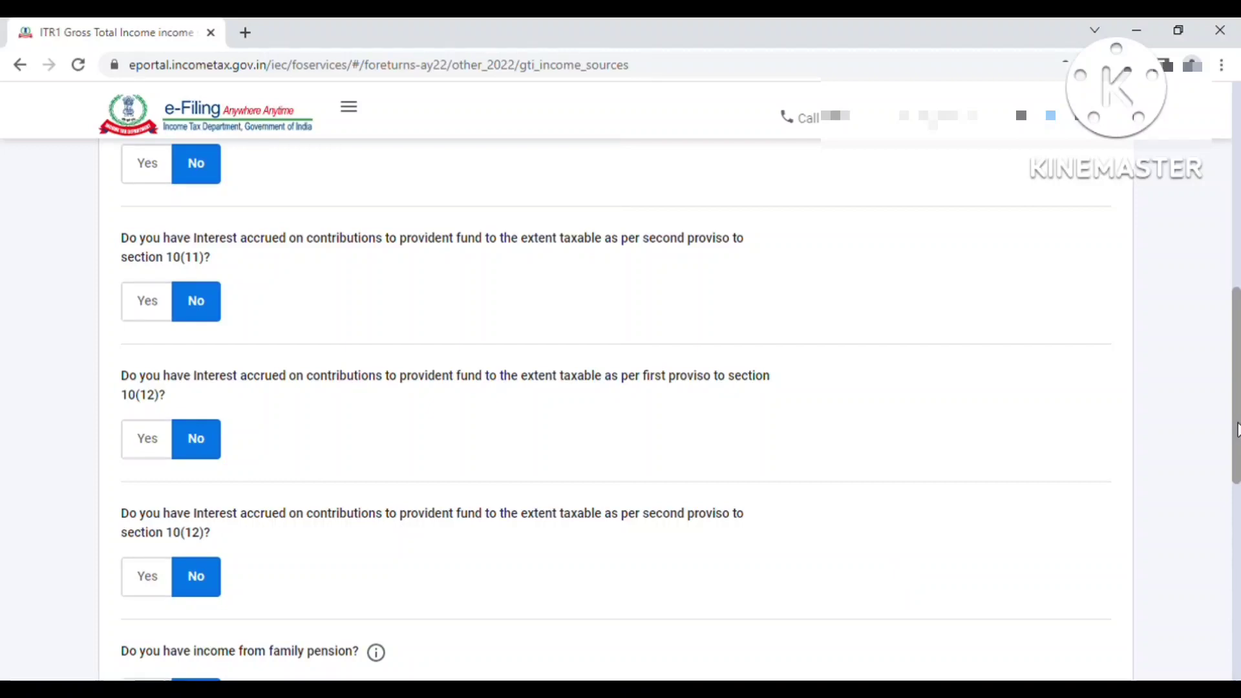
pyautogui.moveTo(1238, 429); pyautogui.dragTo(1238, 546)
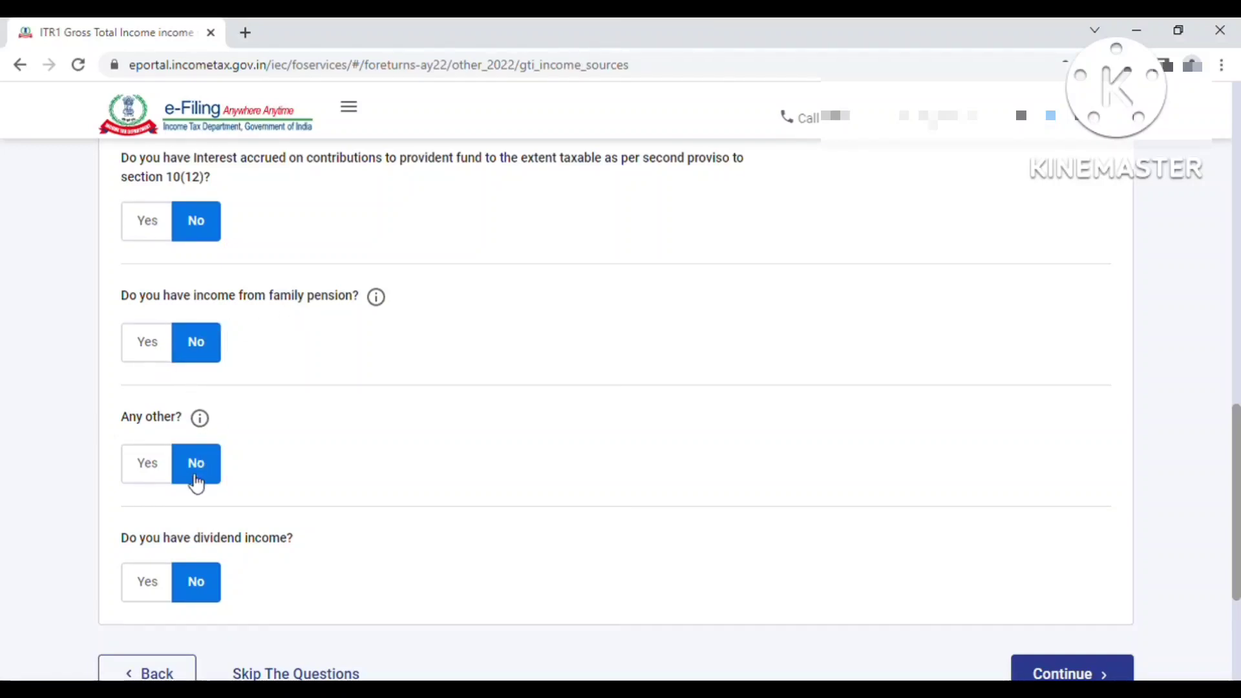
pyautogui.click(140, 475)
pyautogui.click(170, 519)
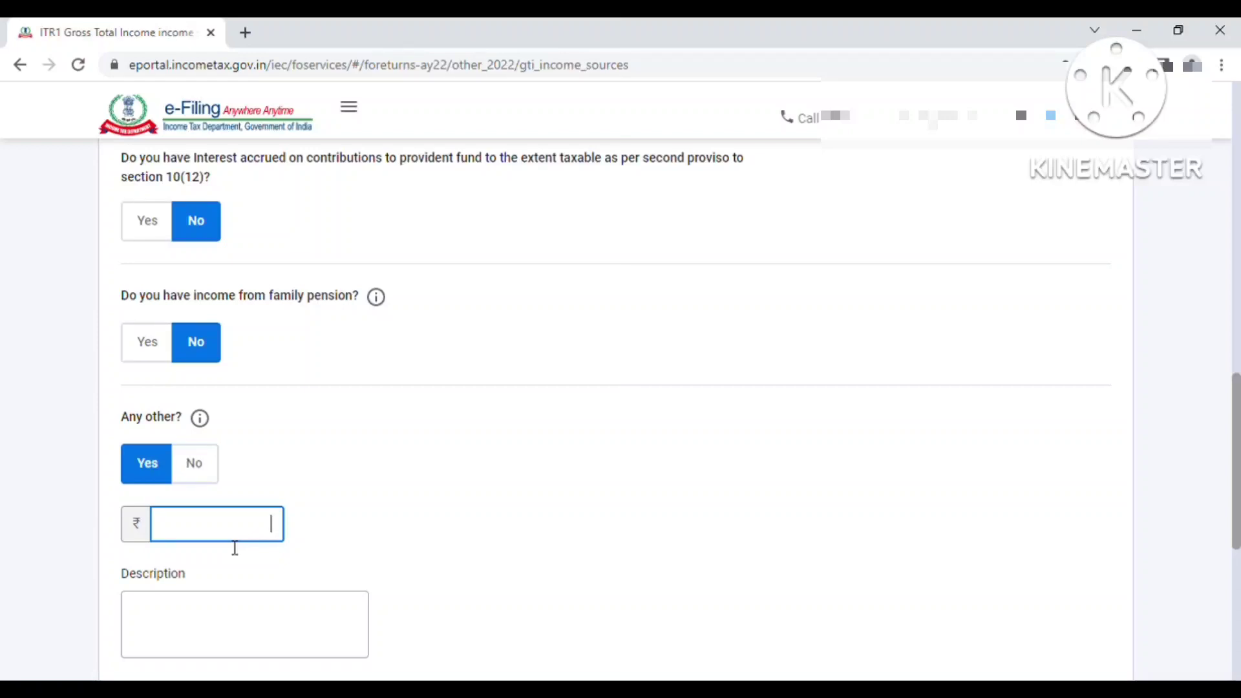
pyautogui.write('2,40,0')
pyautogui.write('0000')
pyautogui.click(189, 625)
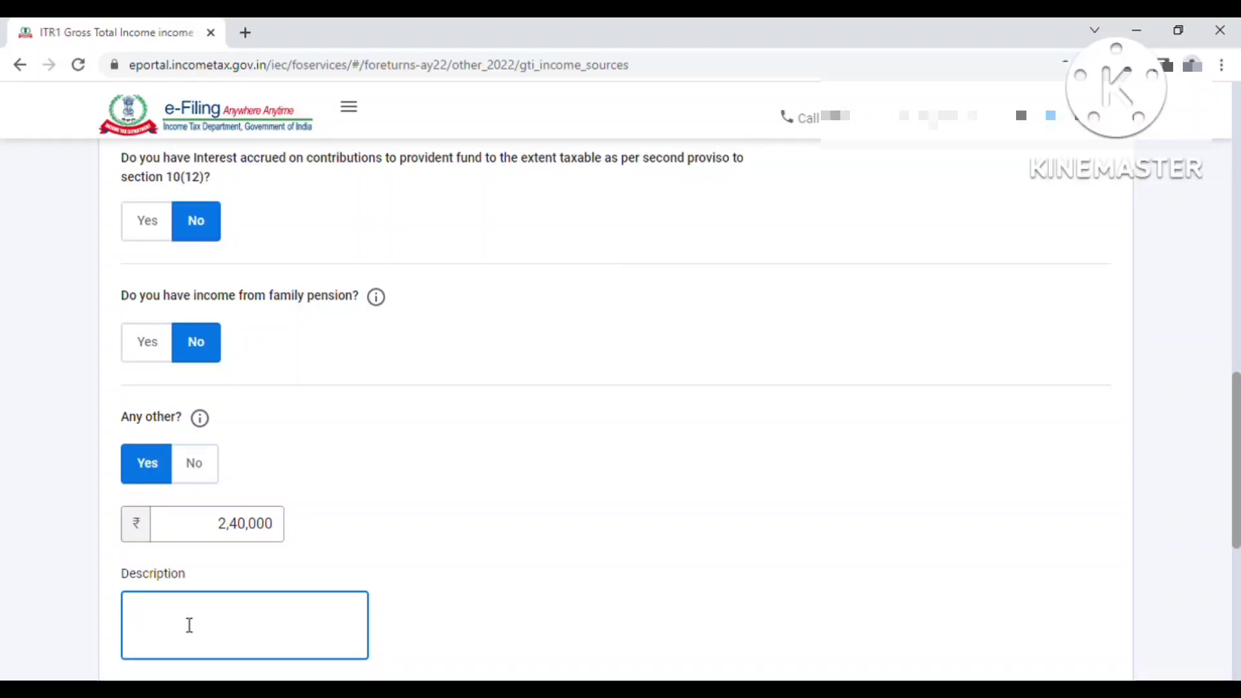
pyautogui.write('Tution fee')
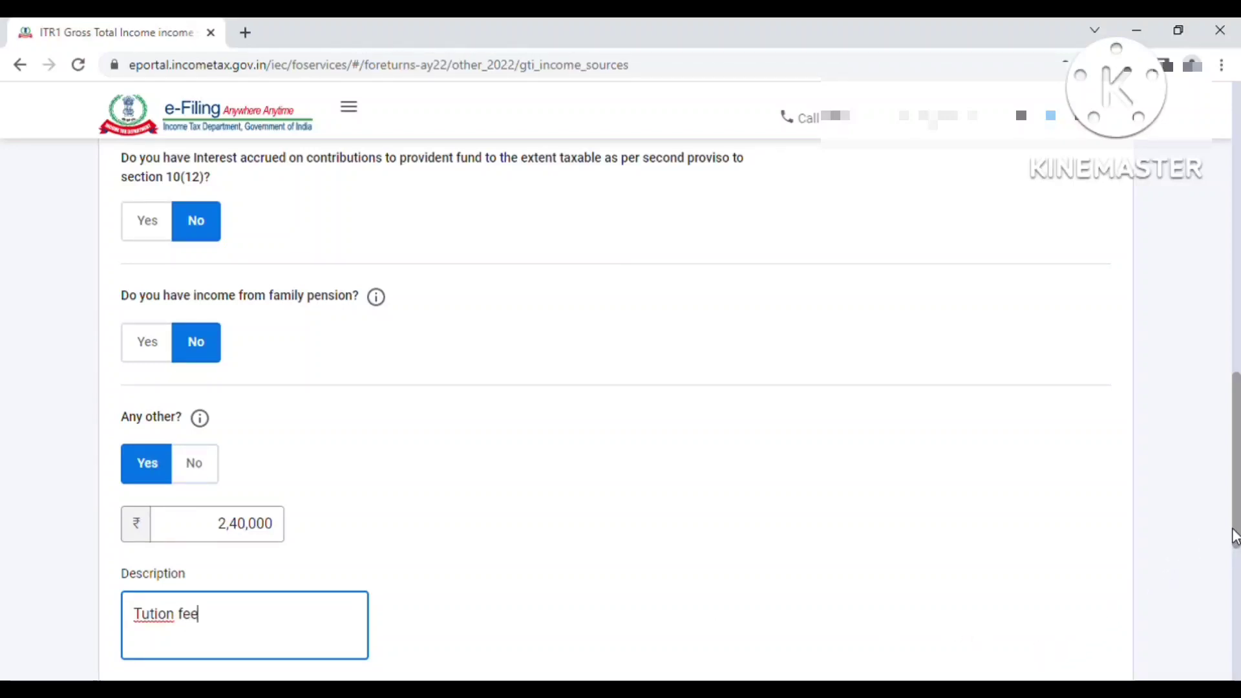
pyautogui.moveTo(1234, 537); pyautogui.dragTo(1236, 635)
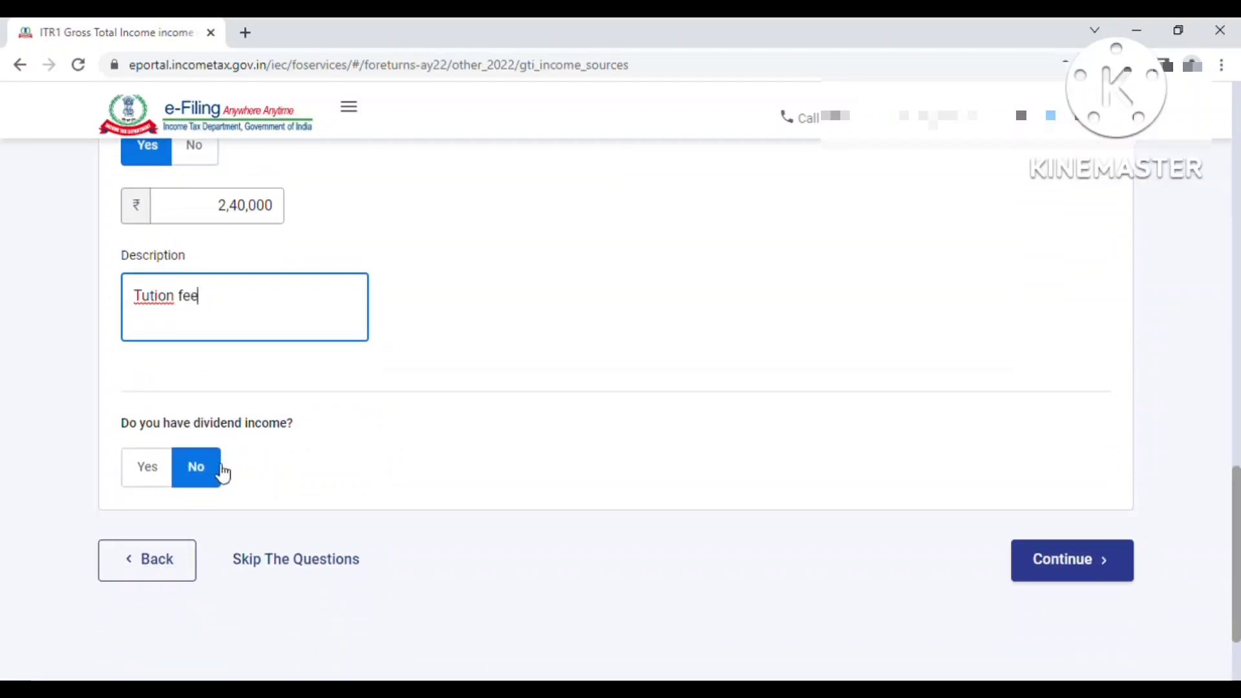
# Step: Submit the income source answers and go to the Income from other sources section of the verification page
pyautogui.click(1083, 572)
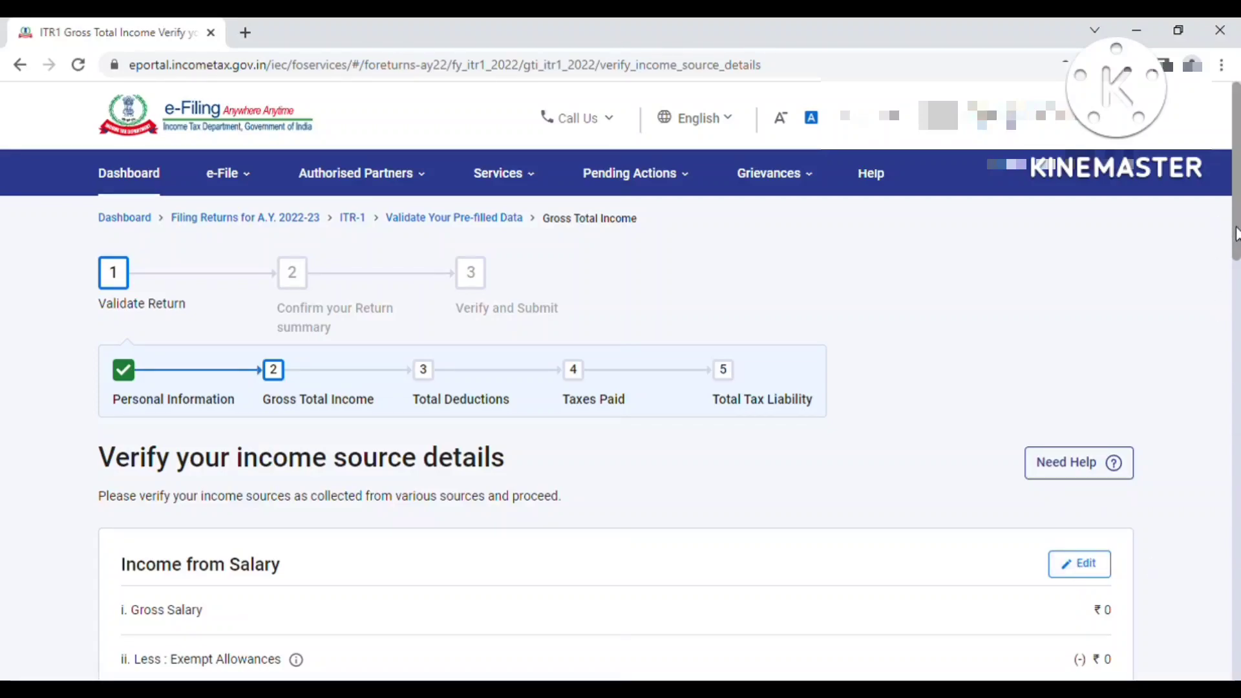
pyautogui.moveTo(1236, 233); pyautogui.dragTo(1228, 400)
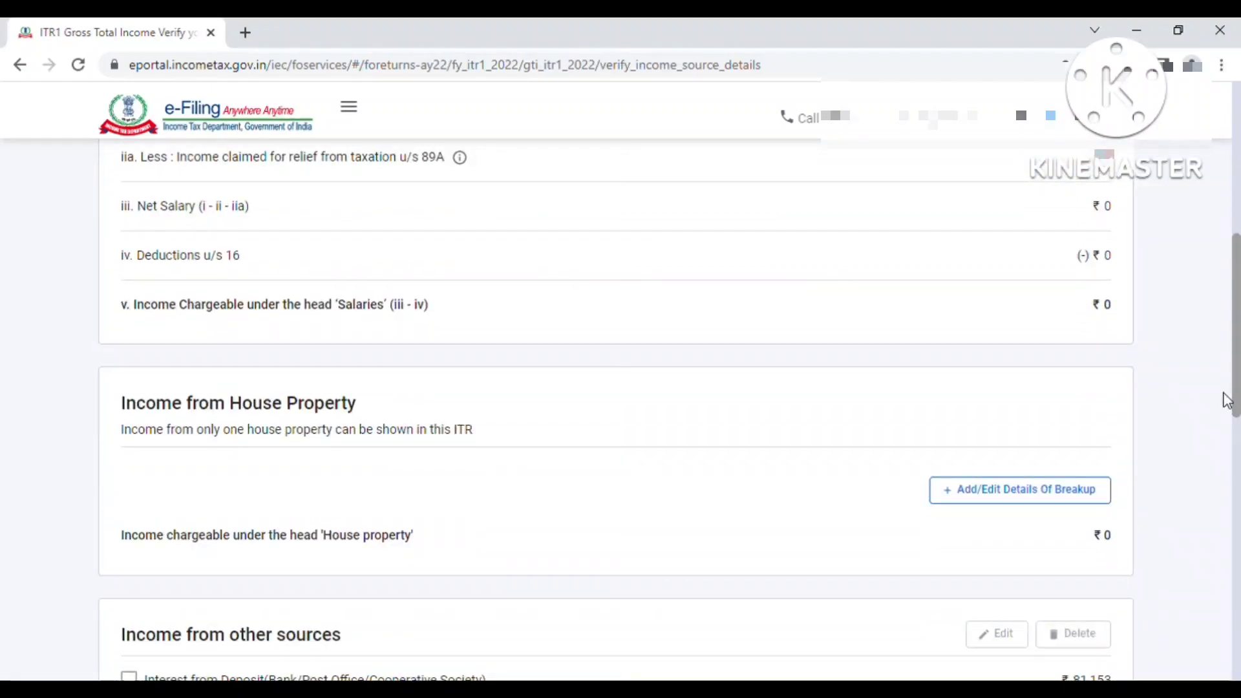
pyautogui.moveTo(1228, 400); pyautogui.dragTo(1235, 504)
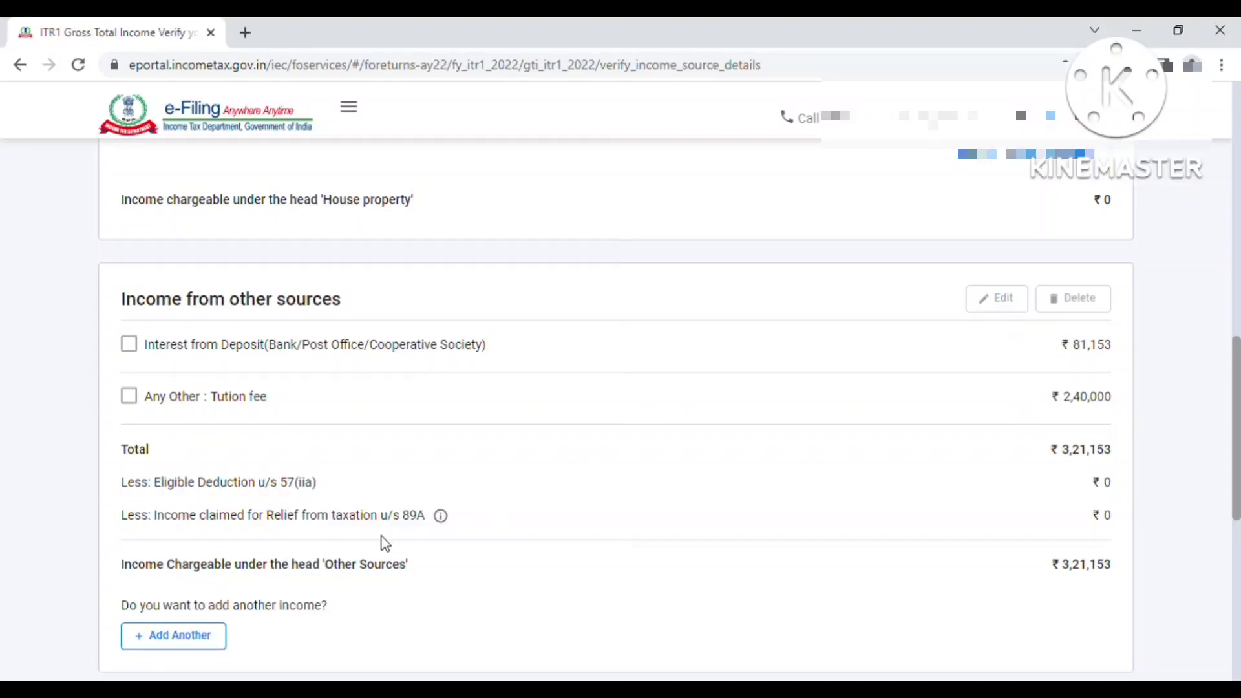
# Step: Delete the "Any Other : Tution fee" entry from Income from other sources and confirm the deletion
pyautogui.click(132, 398)
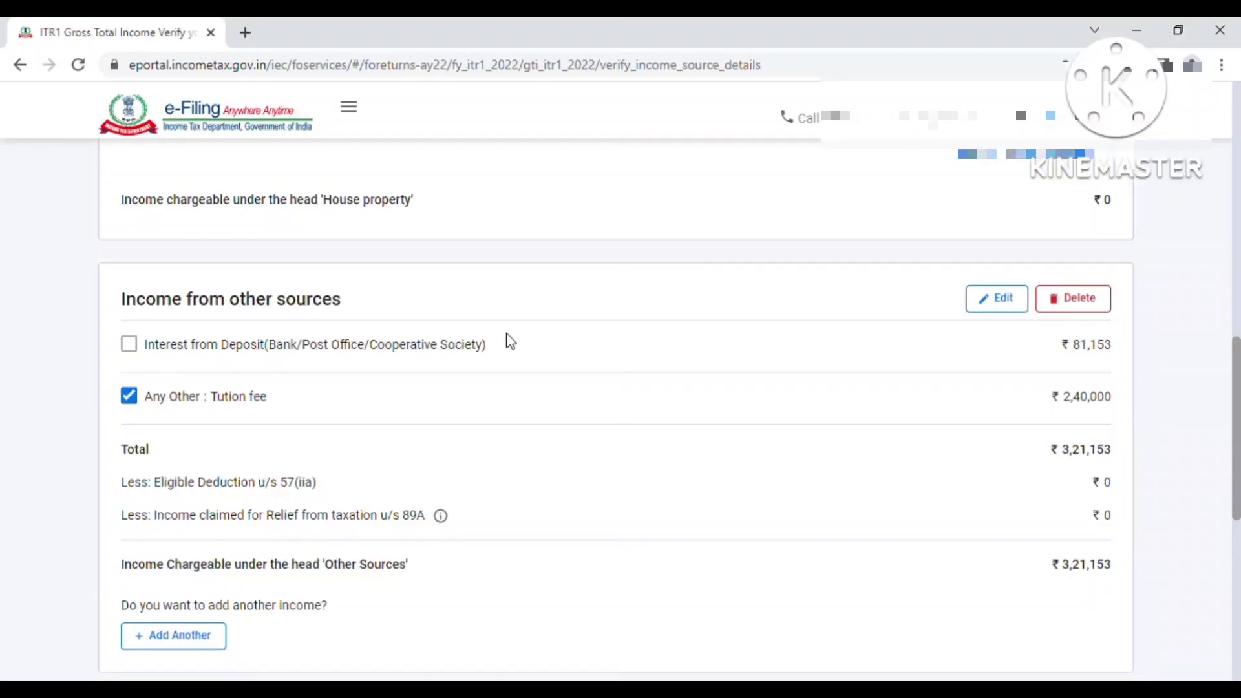
pyautogui.click(1094, 300)
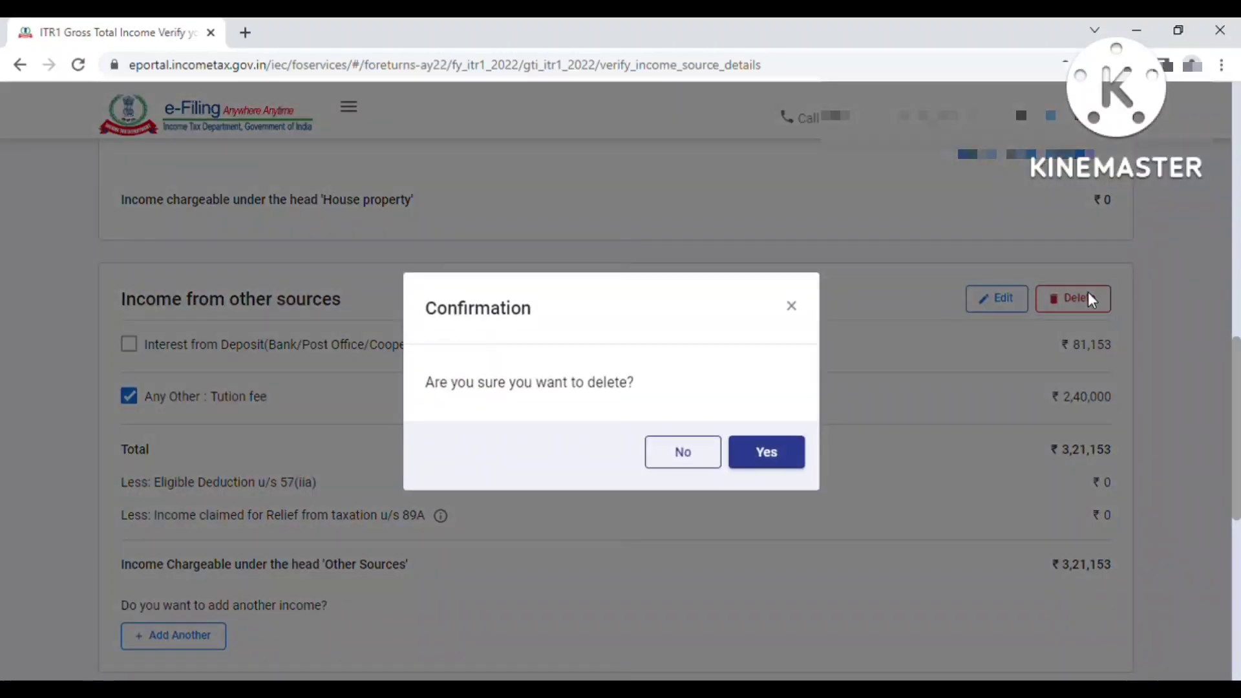
pyautogui.click(795, 455)
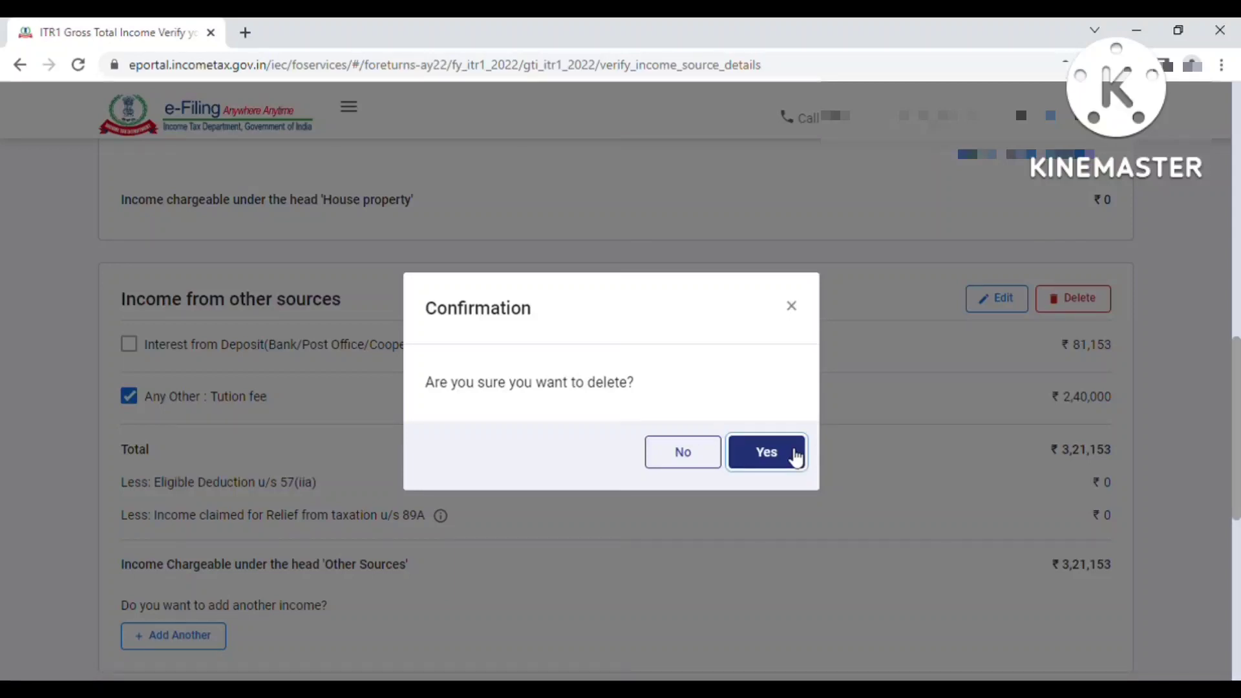
pyautogui.click(757, 458)
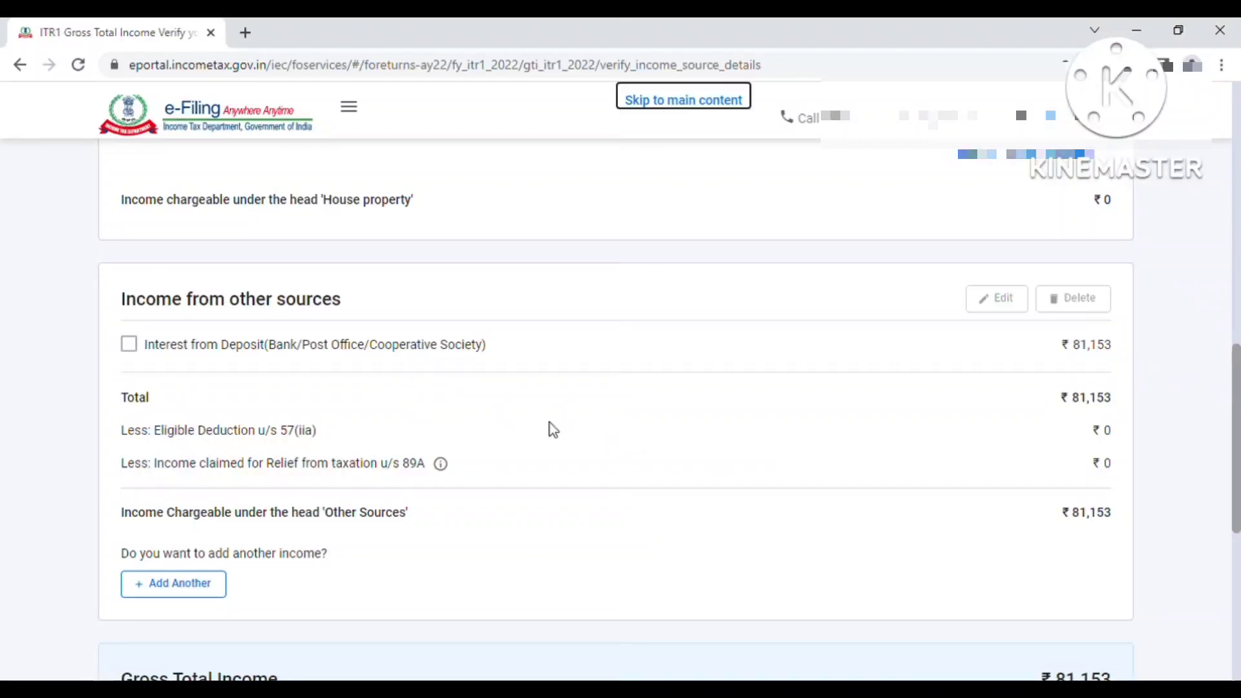
pyautogui.click(129, 344)
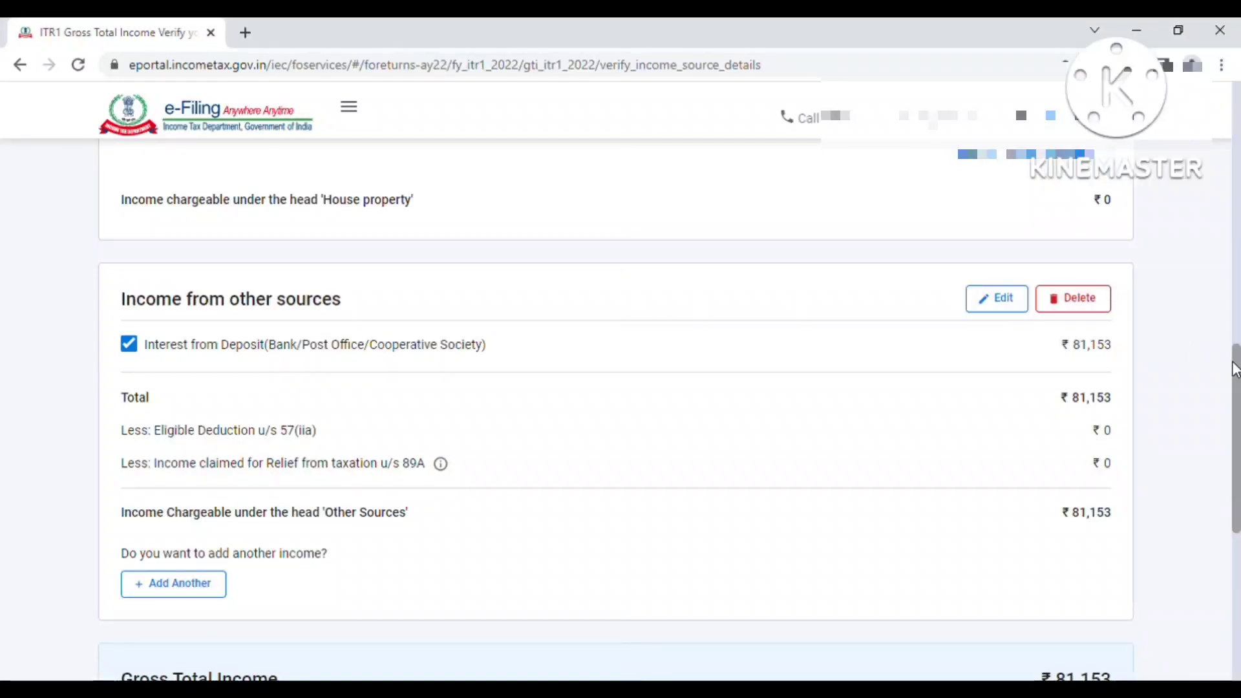
pyautogui.moveTo(1235, 370); pyautogui.dragTo(1223, 291)
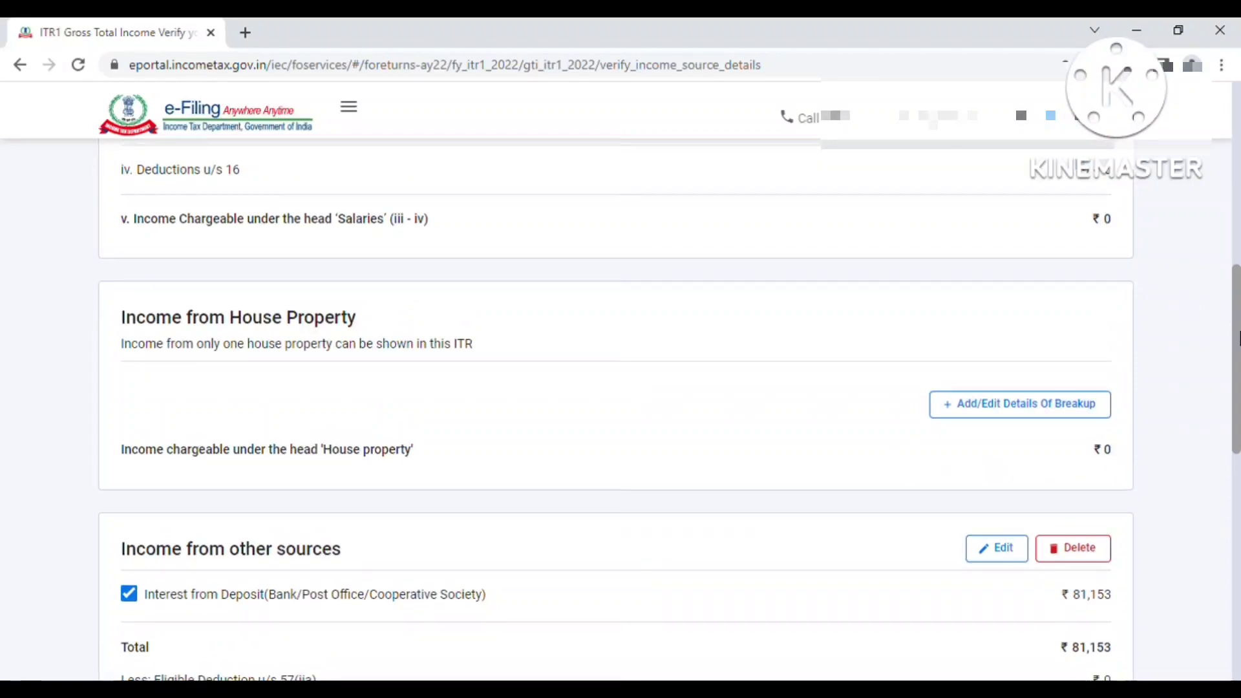
pyautogui.moveTo(1235, 338); pyautogui.dragTo(1219, 255)
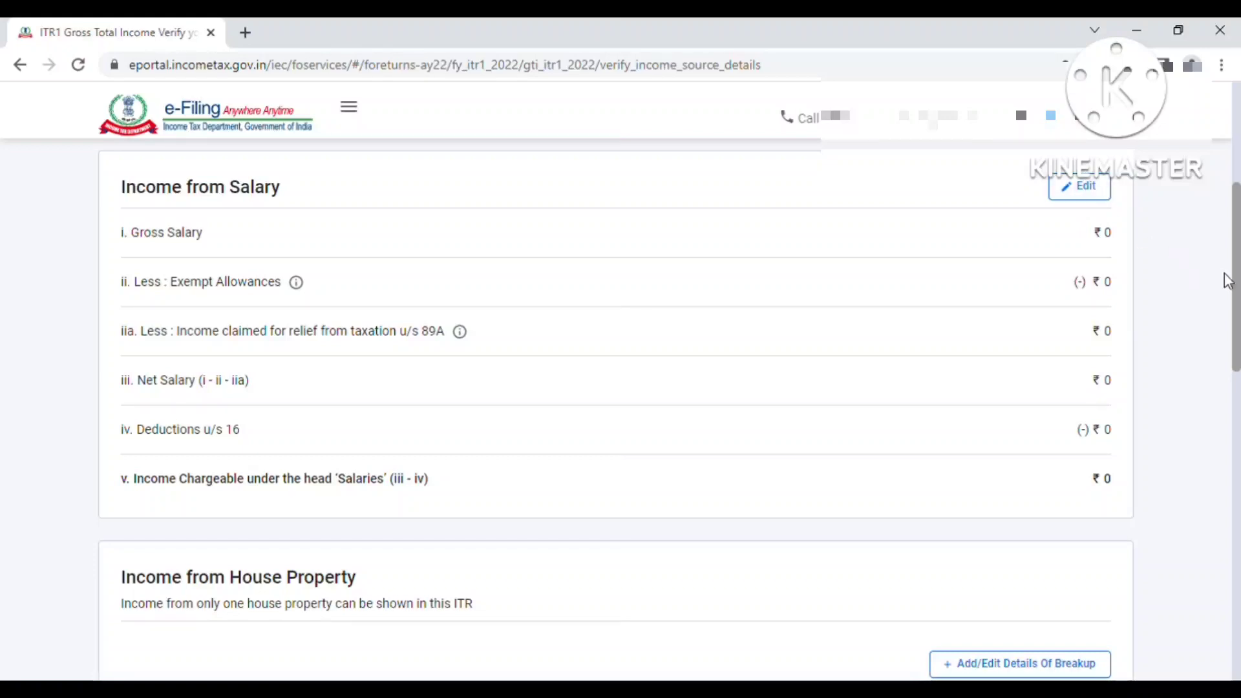
pyautogui.moveTo(1235, 282); pyautogui.dragTo(1237, 451)
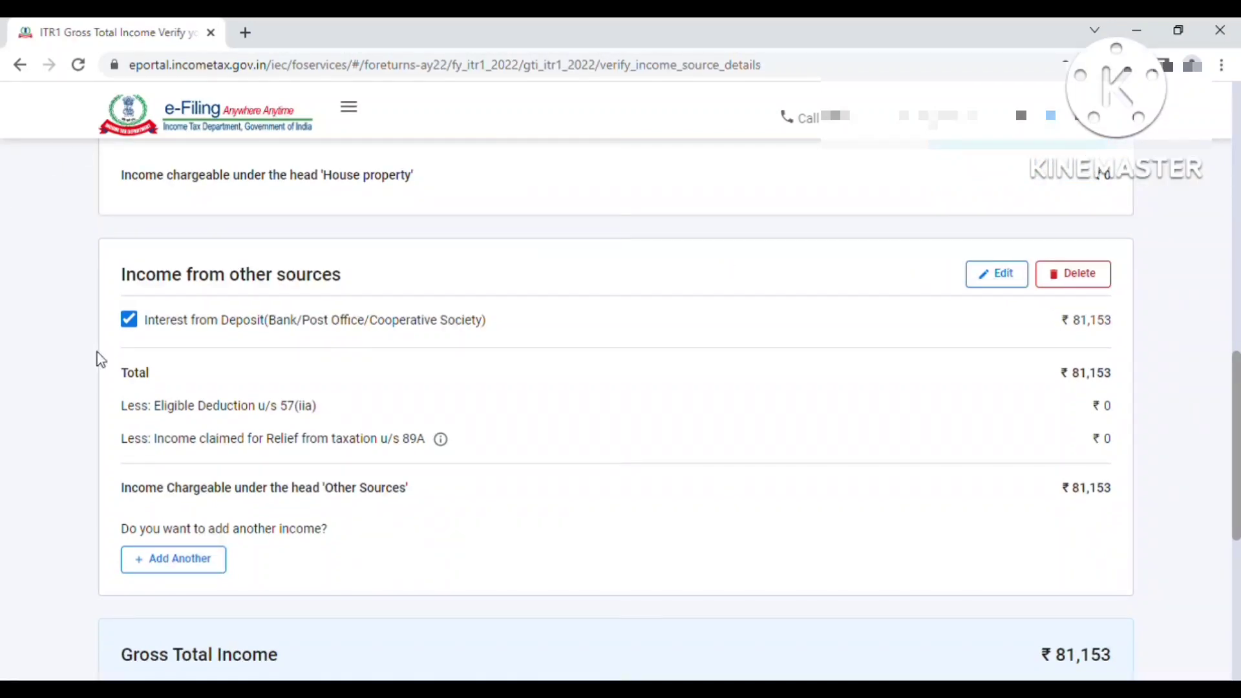
pyautogui.click(139, 328)
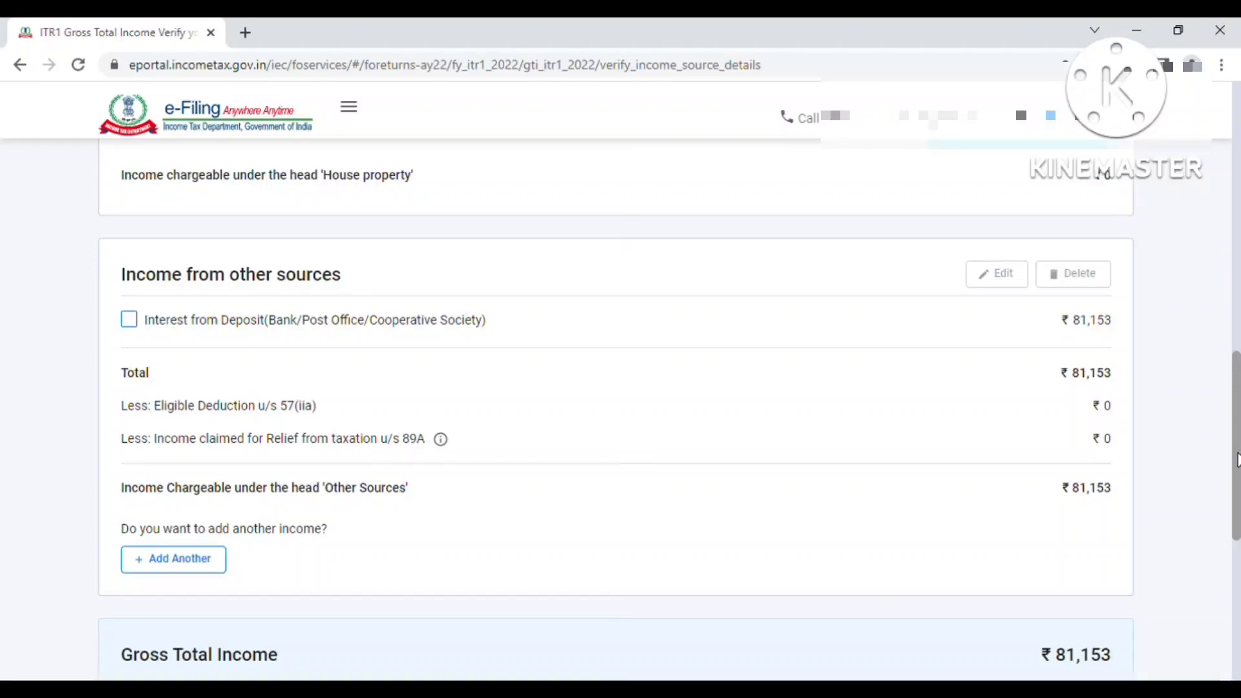
# Step: Confirm the Gross Total Income section and open Total Deductions from the return summary
pyautogui.moveTo(1237, 461); pyautogui.dragTo(1236, 590)
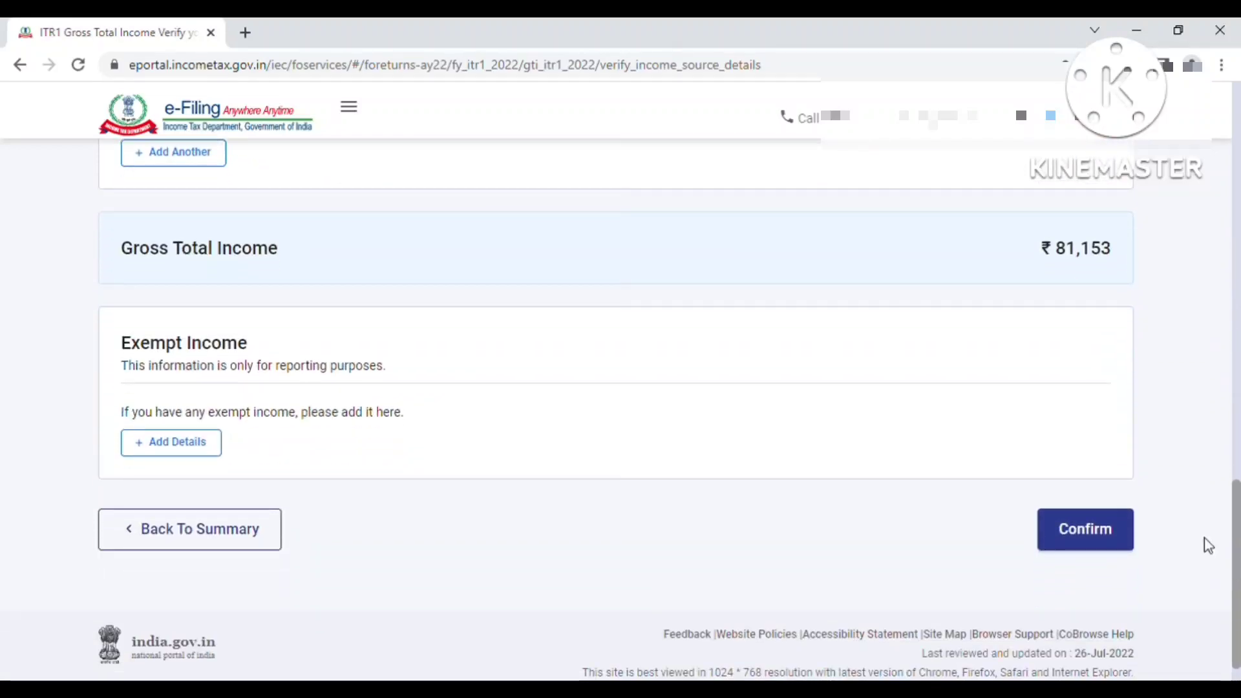
pyautogui.click(1116, 541)
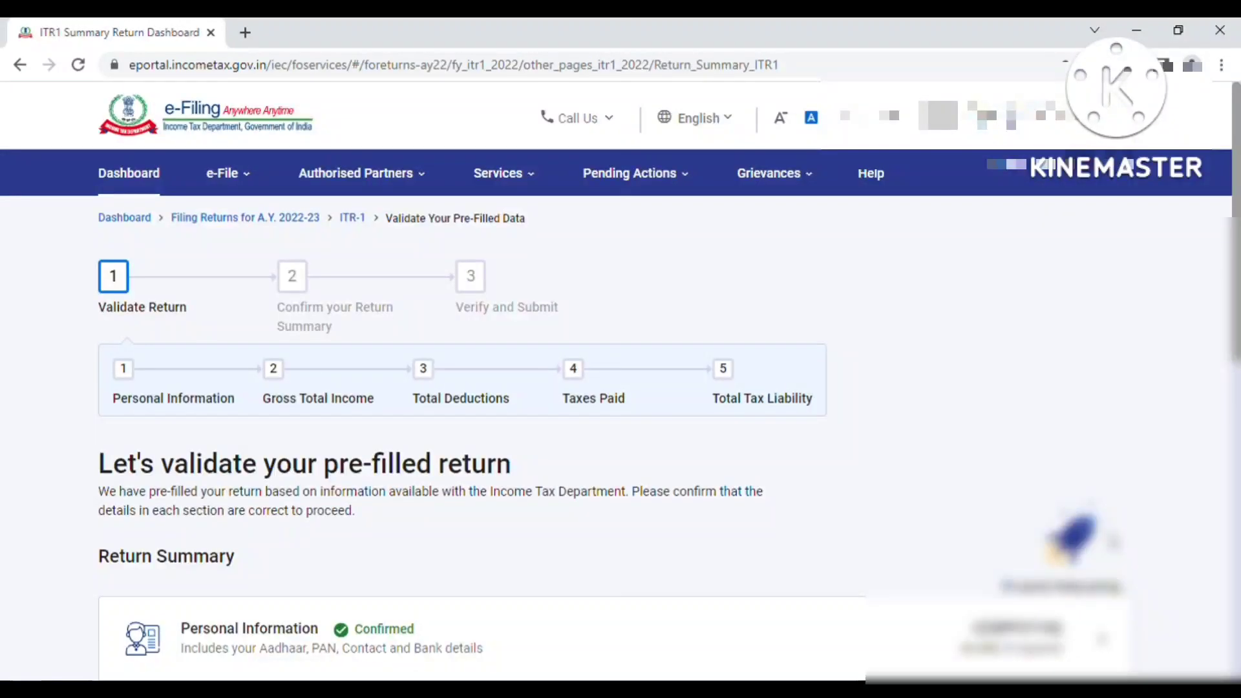
pyautogui.scroll(-2, 620, 388)
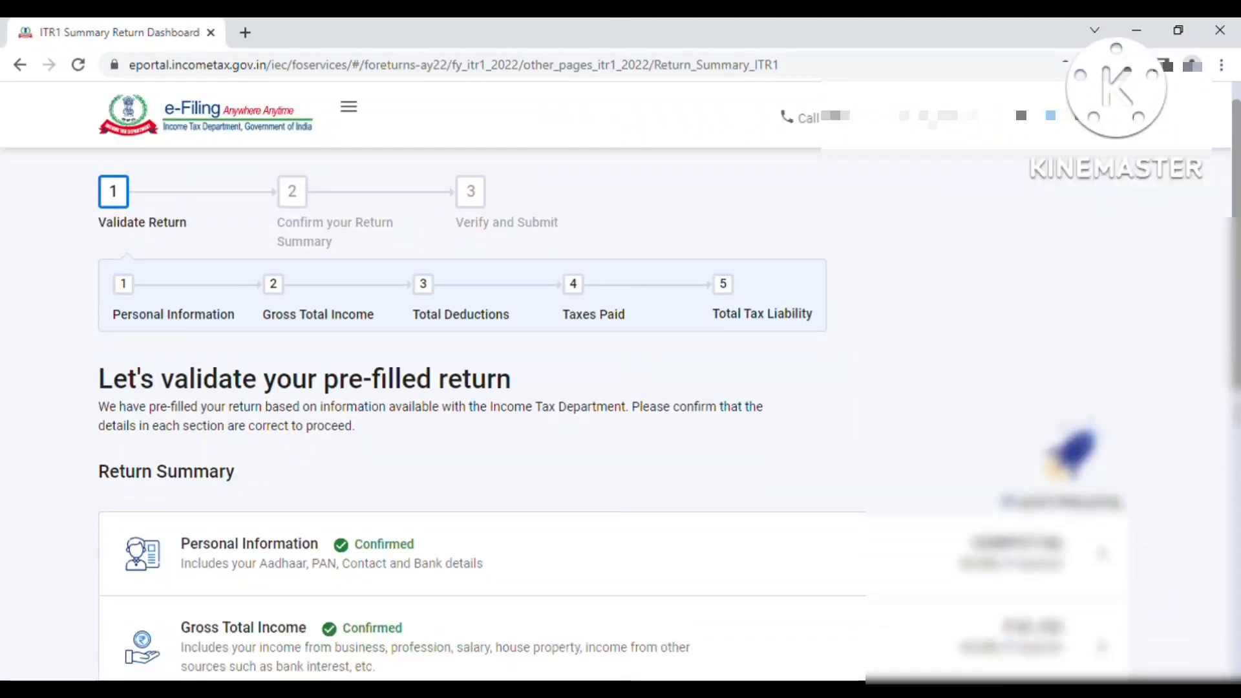
pyautogui.scroll(-4, 620, 388)
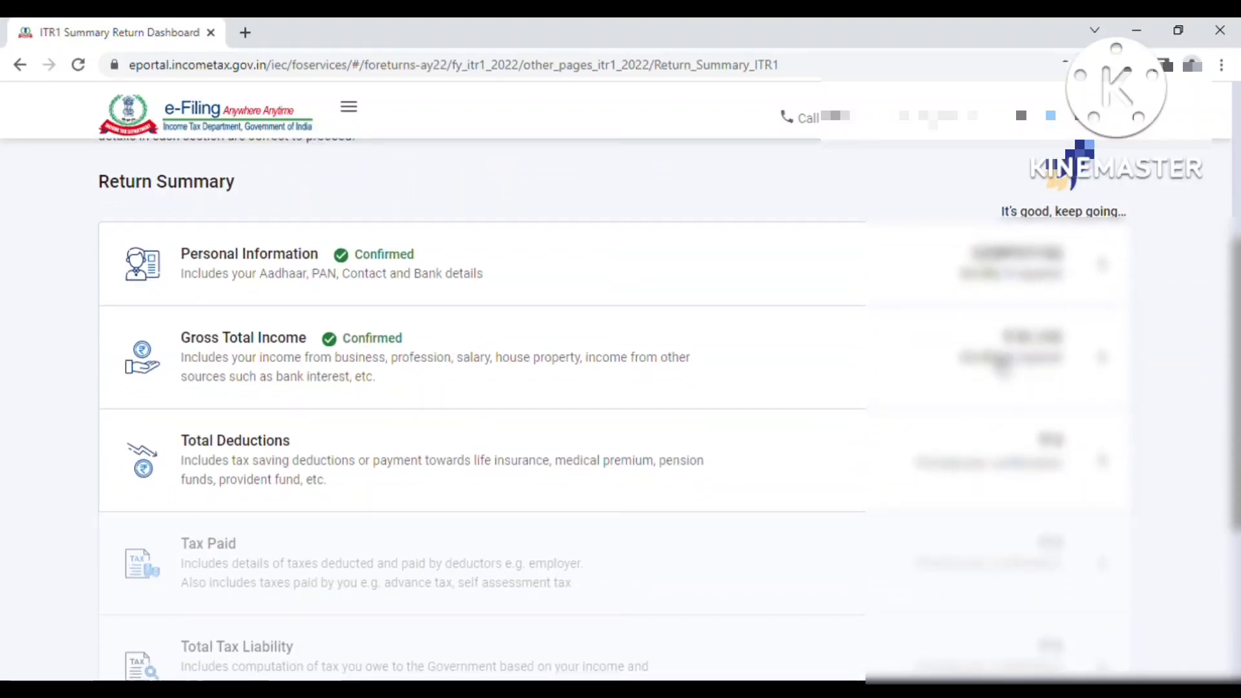
pyautogui.click(380, 471)
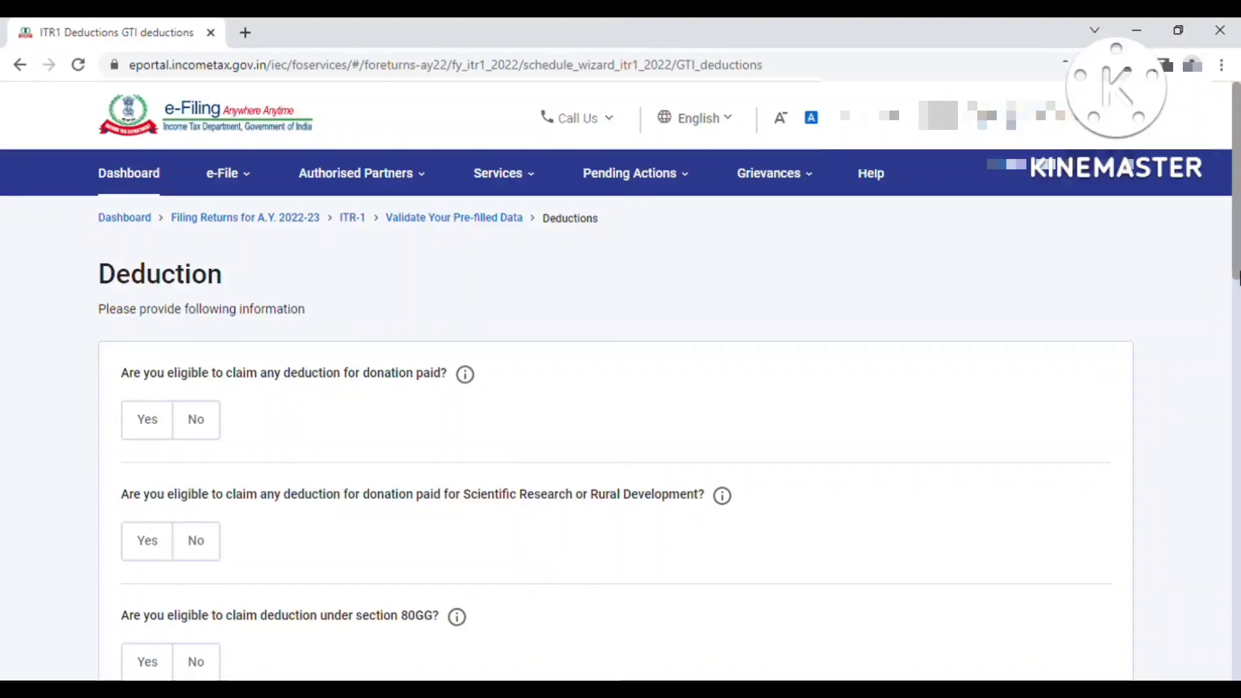
# Step: Answer Yes to the Section 80TTA deduction for interest on savings bank accounts
pyautogui.moveTo(1236, 274); pyautogui.dragTo(1238, 354)
pyautogui.scroll(-3, 1237, 354)
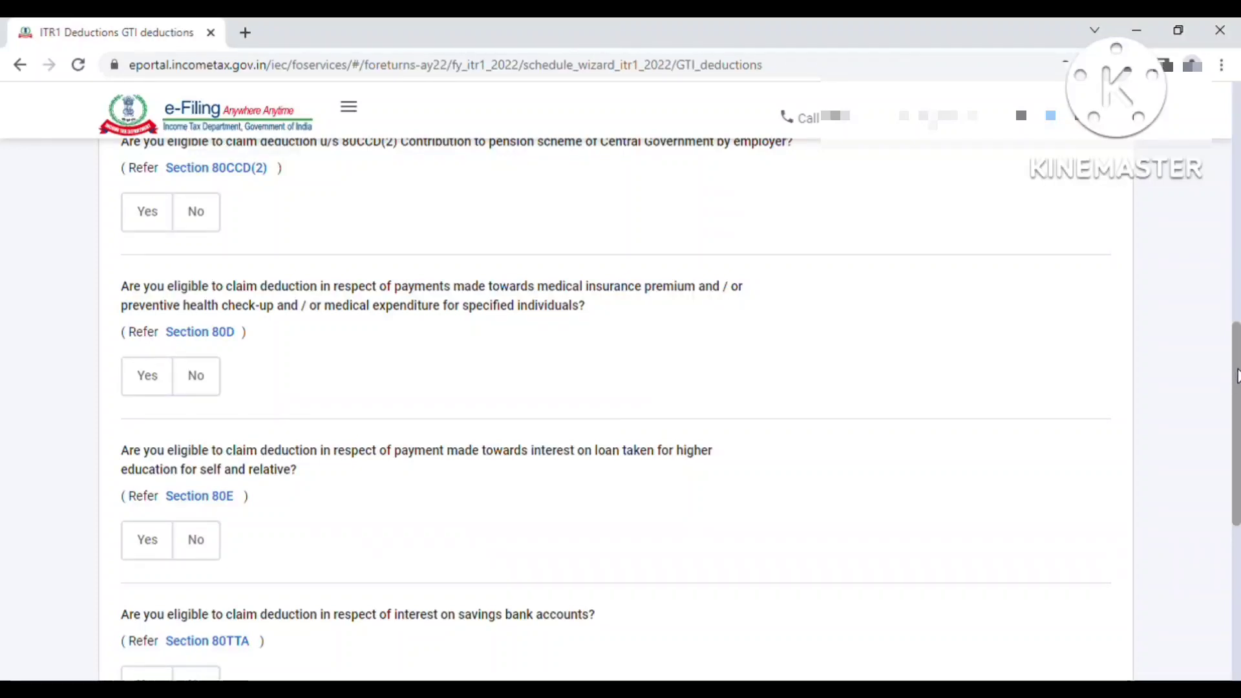
pyautogui.moveTo(1236, 375); pyautogui.dragTo(1238, 416)
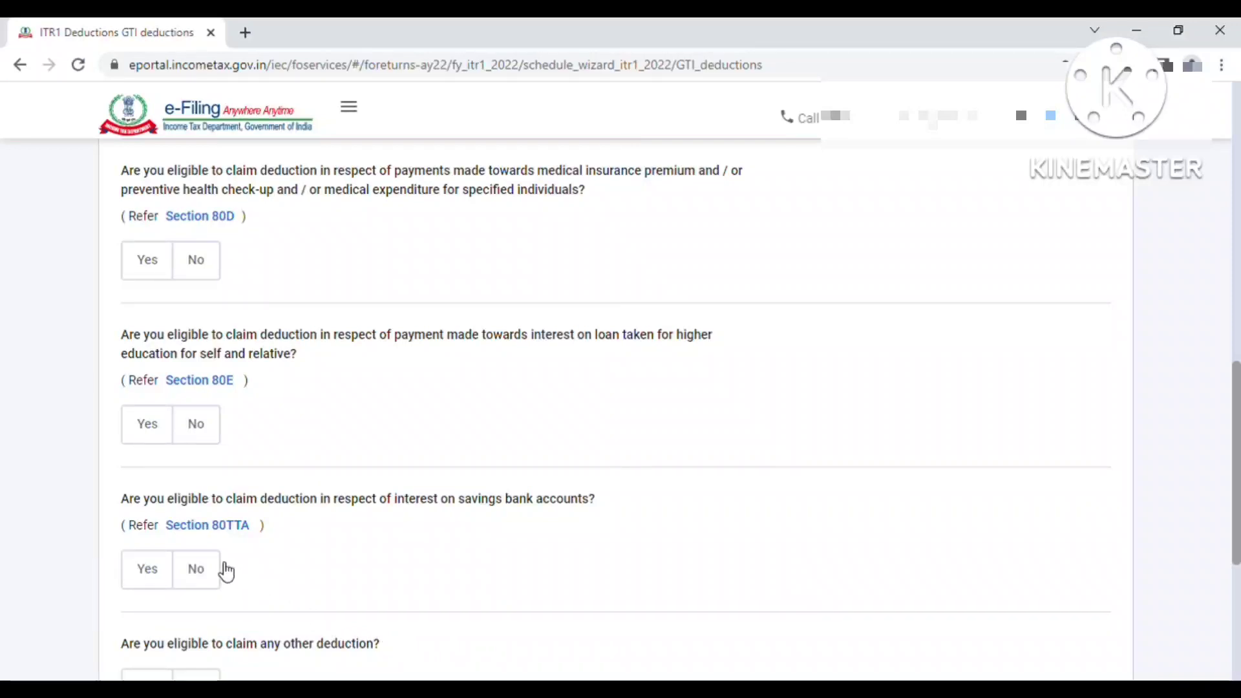
pyautogui.click(161, 575)
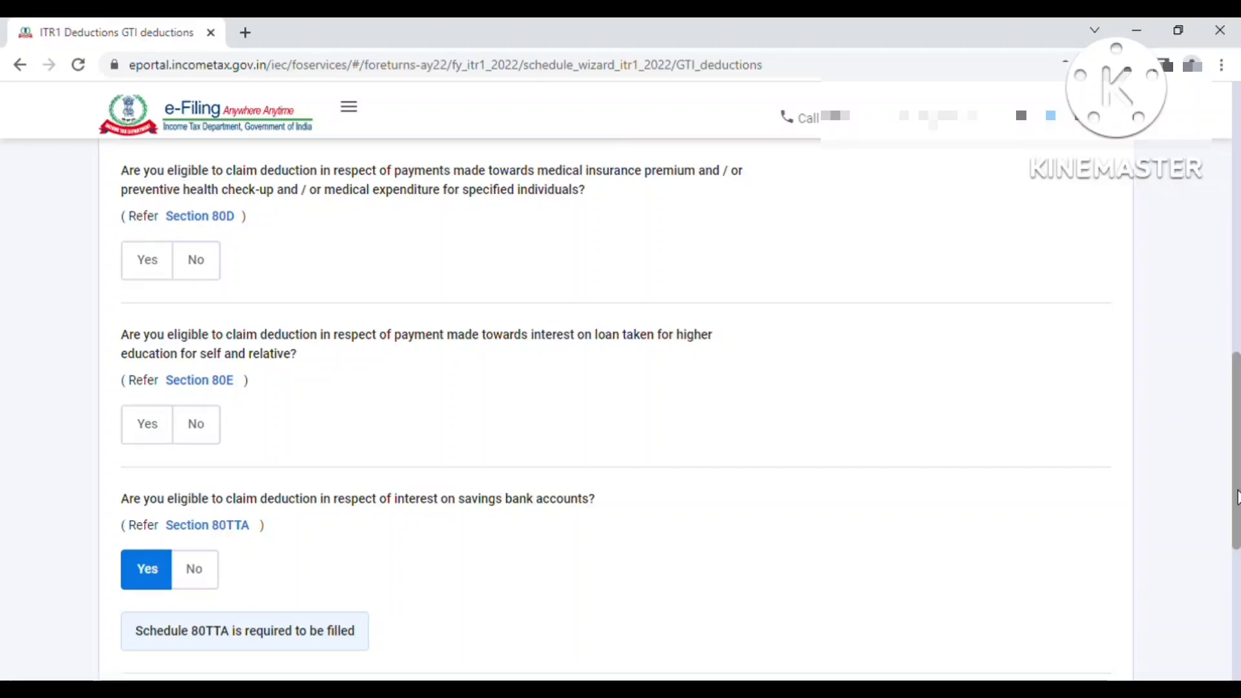
# Step: Change the answer for the Section 80TTA savings bank interest deduction to No
pyautogui.moveTo(1239, 498); pyautogui.dragTo(1238, 569)
pyautogui.scroll(-2, 1238, 567)
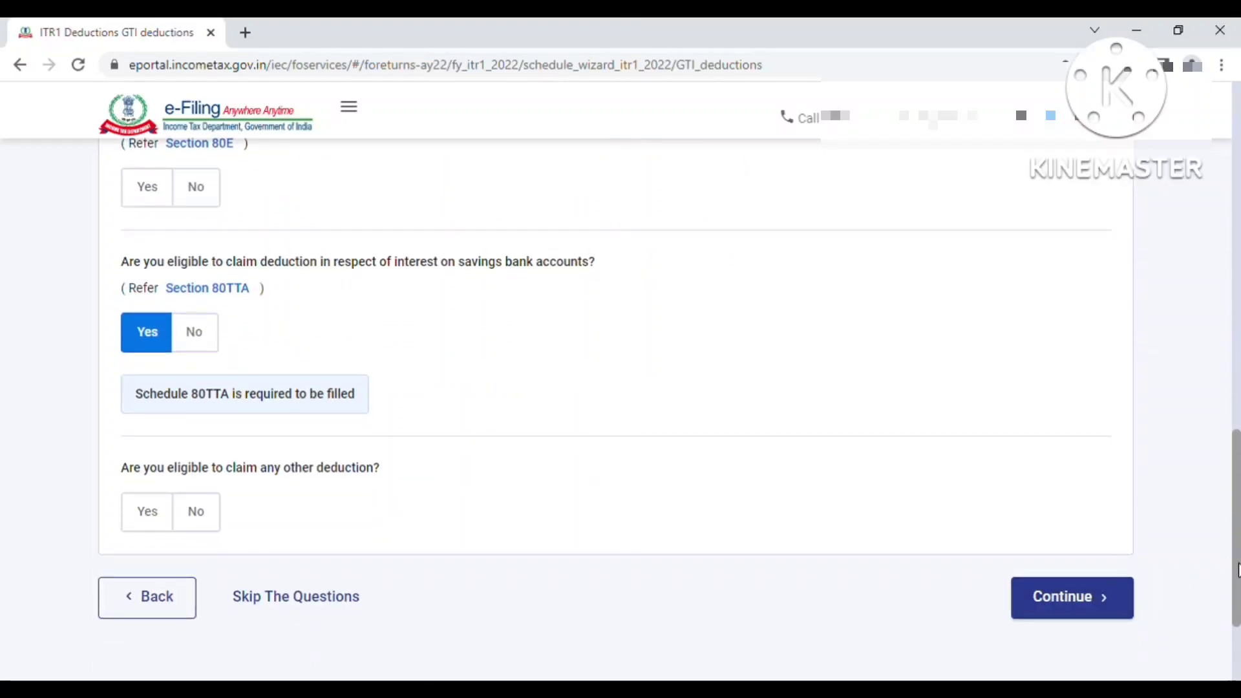
pyautogui.moveTo(1238, 569); pyautogui.dragTo(1239, 483)
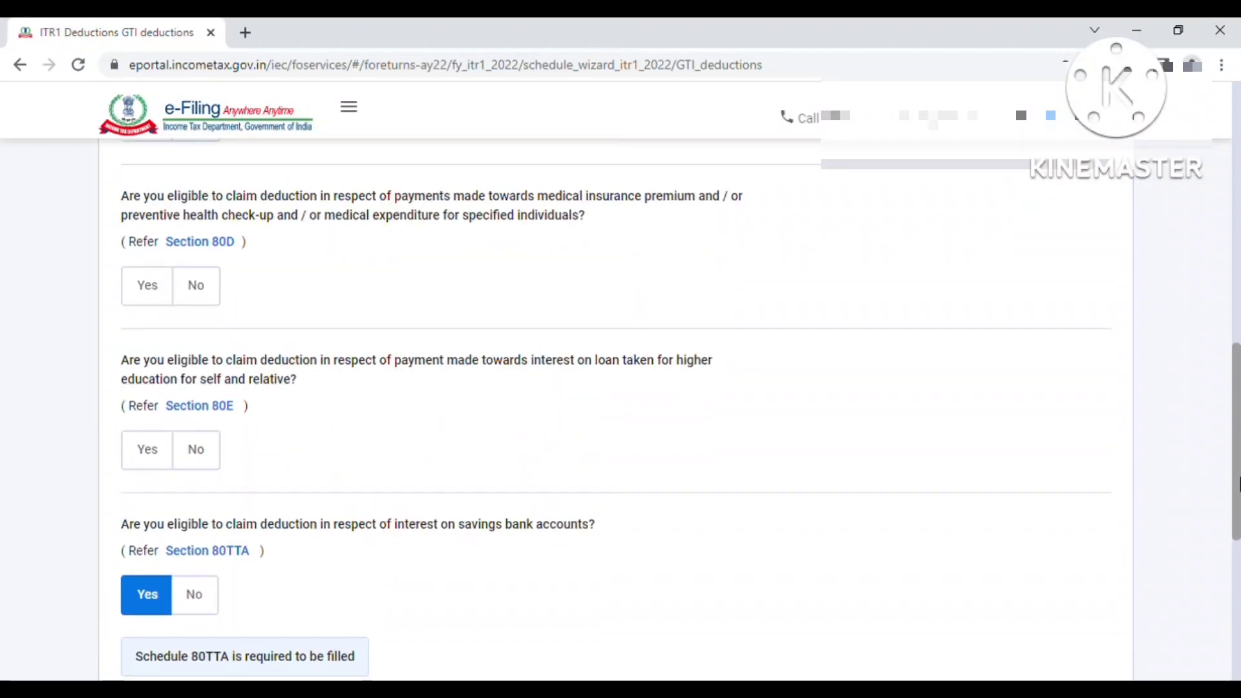
pyautogui.click(194, 595)
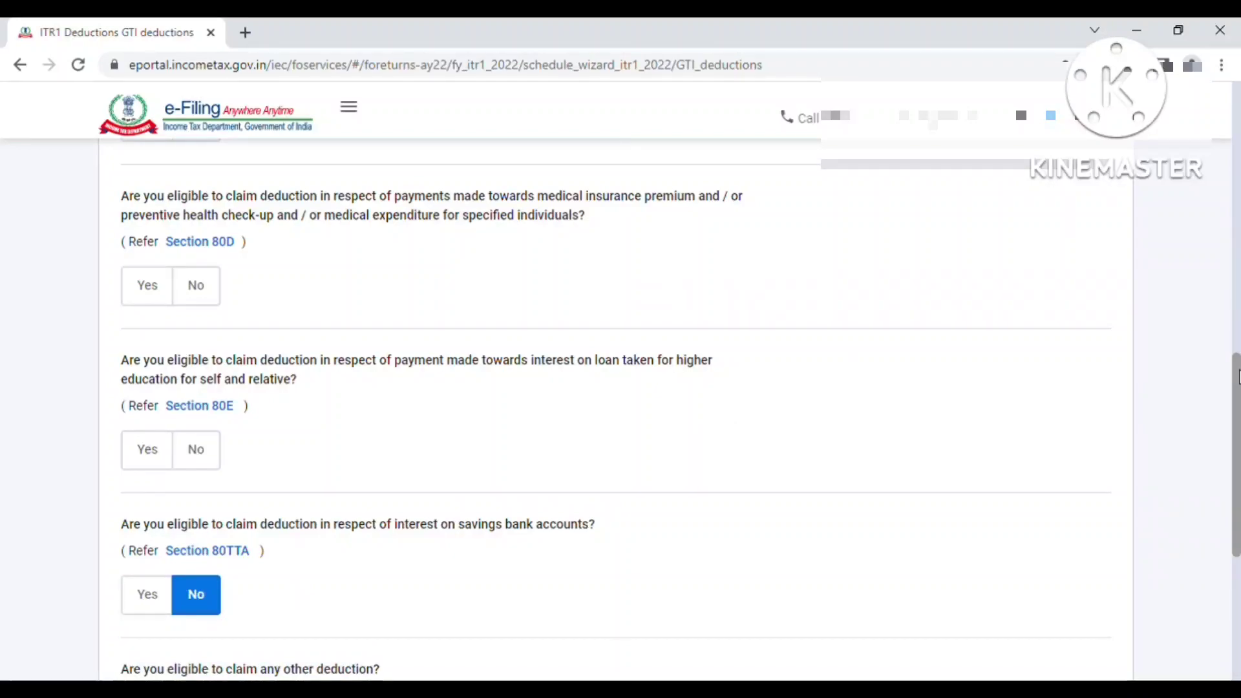
# Step: Answer Yes to the Section 80C deduction question and set the amount claimed to 20000
pyautogui.moveTo(1237, 377); pyautogui.dragTo(1239, 148)
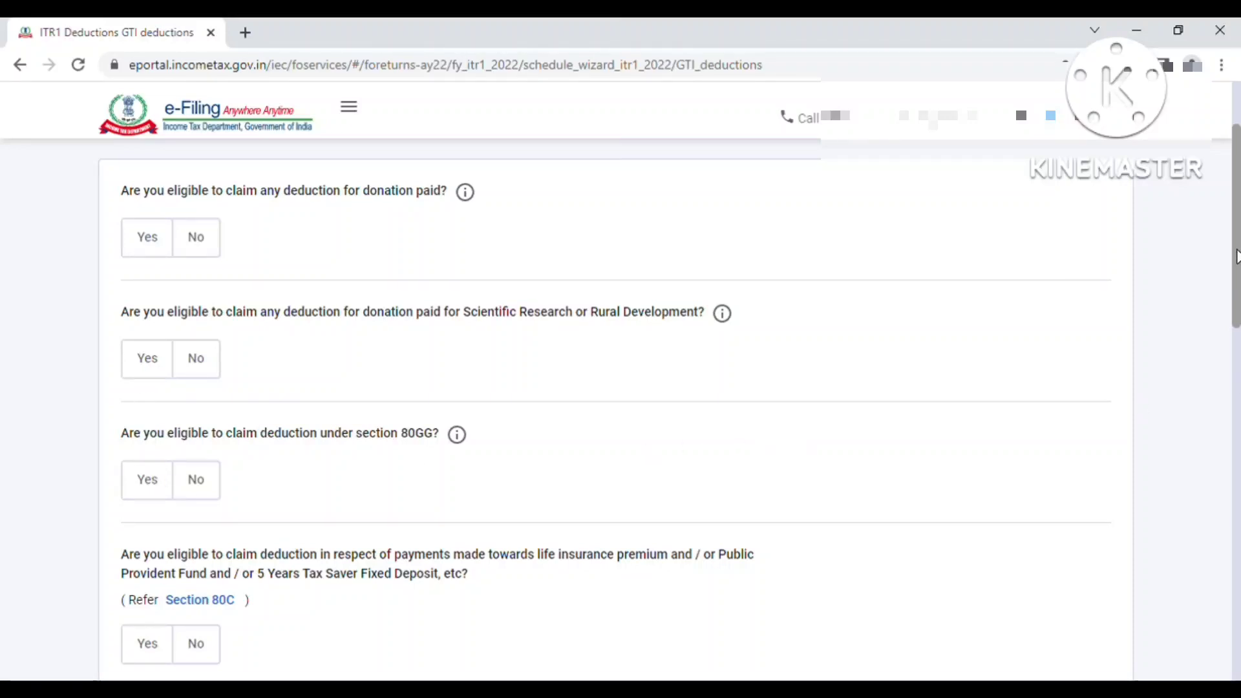
pyautogui.moveTo(1236, 257); pyautogui.dragTo(1236, 334)
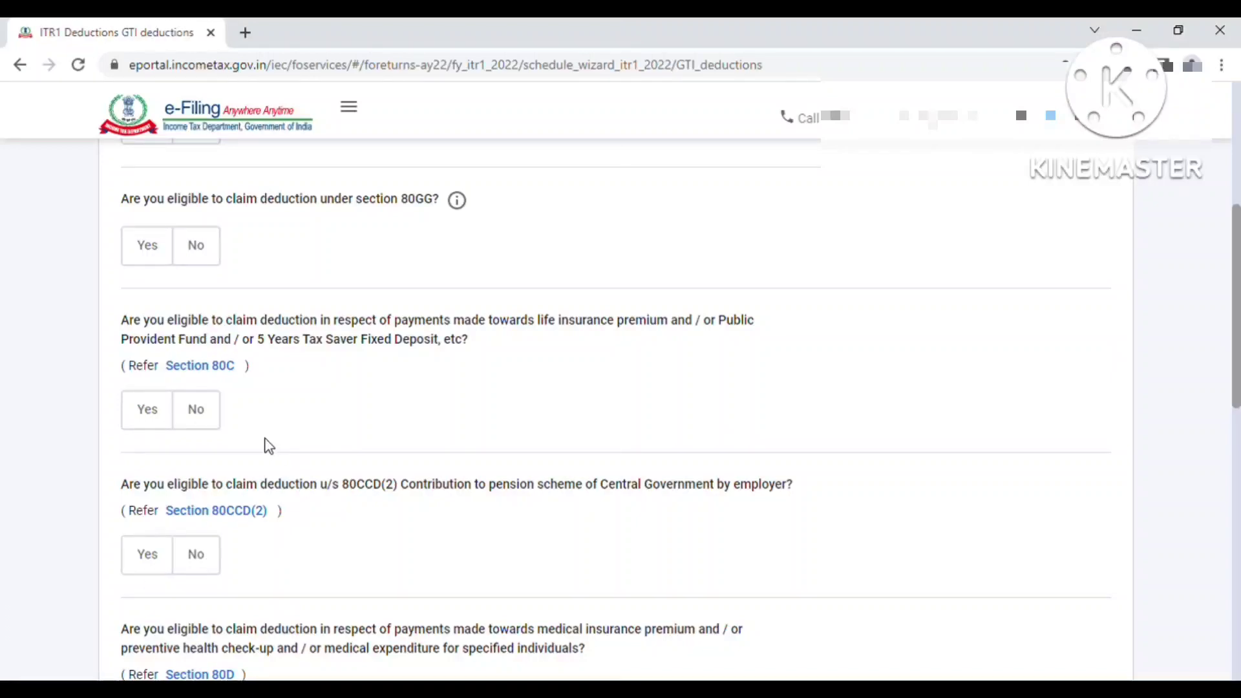
pyautogui.click(167, 424)
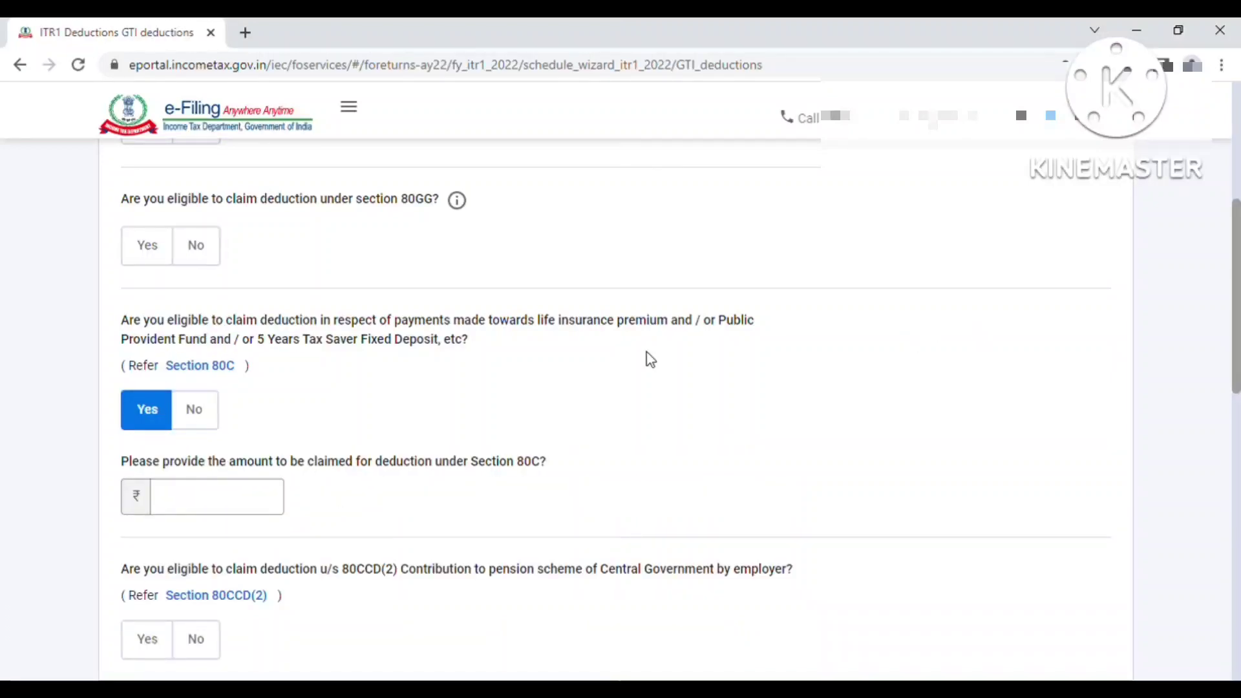
pyautogui.click(194, 504)
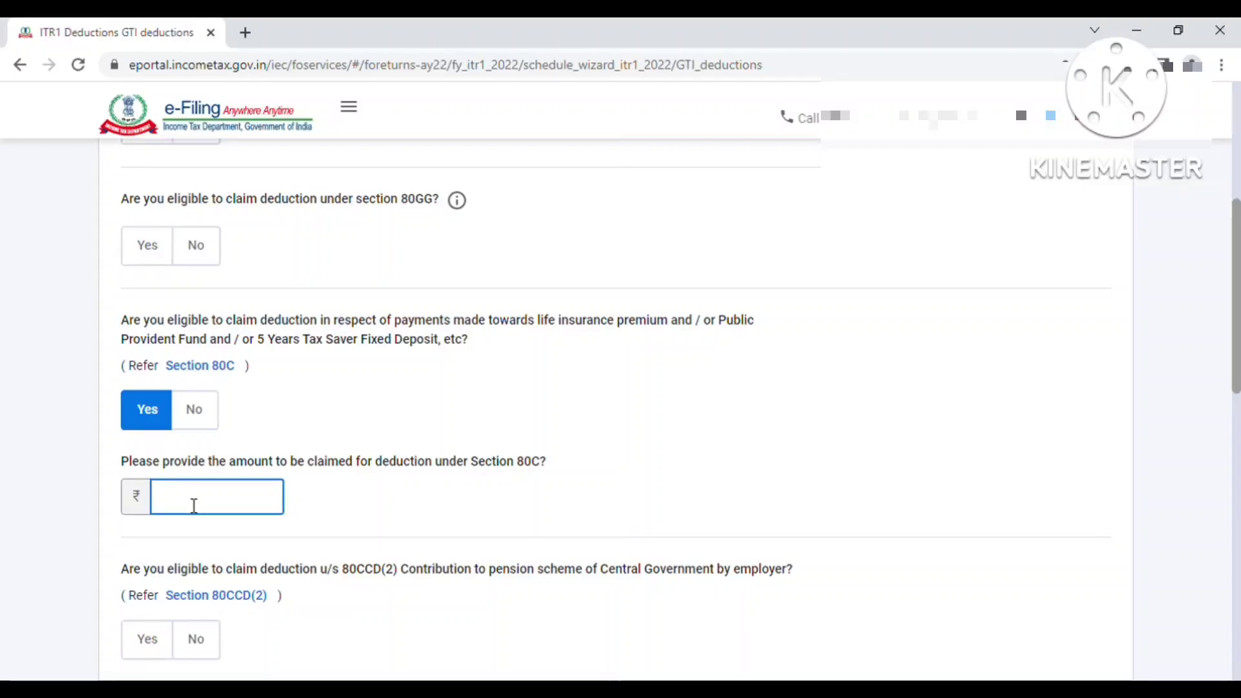
pyautogui.write('20000')
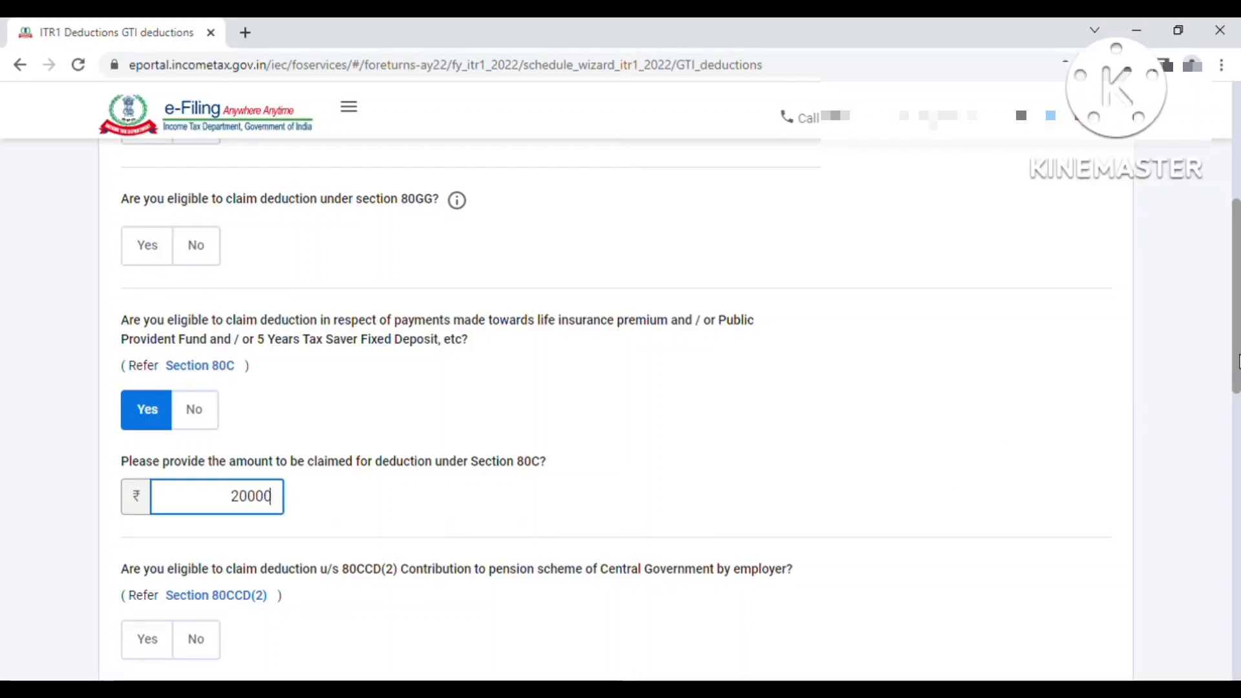
# Step: Review the remaining deduction questions without answering them and continue to the verification of the deductions
pyautogui.moveTo(1236, 359); pyautogui.dragTo(1233, 454)
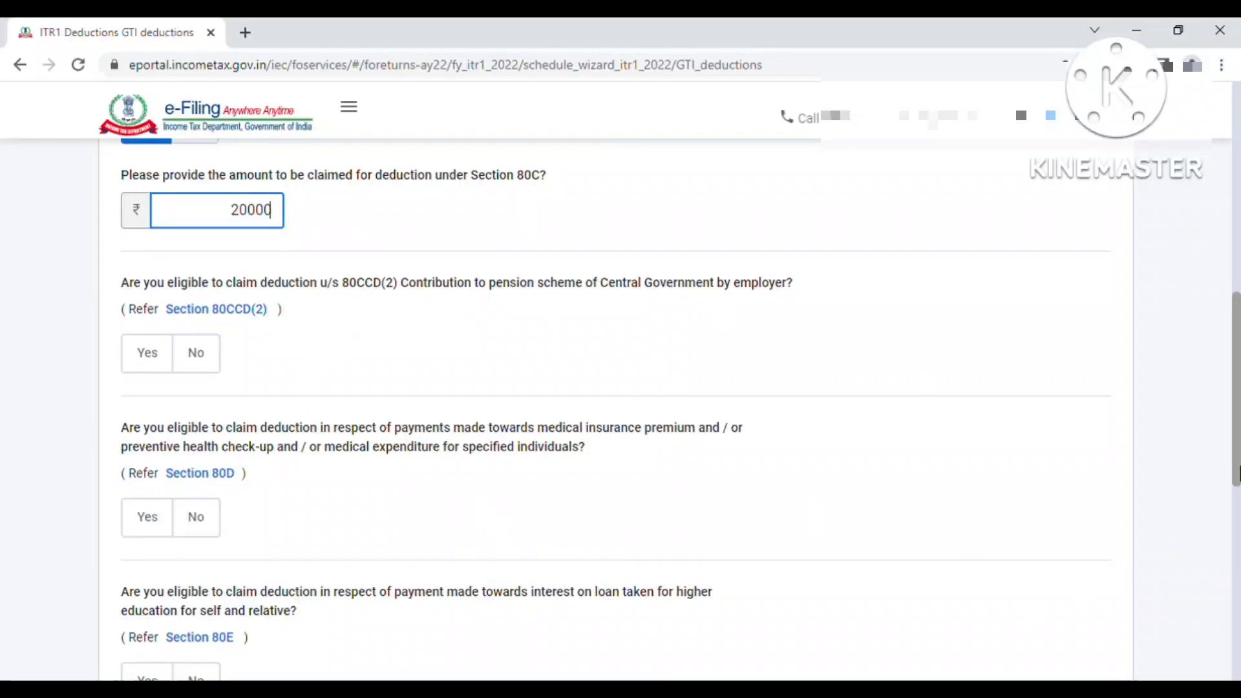
pyautogui.moveTo(1236, 475); pyautogui.dragTo(1236, 508)
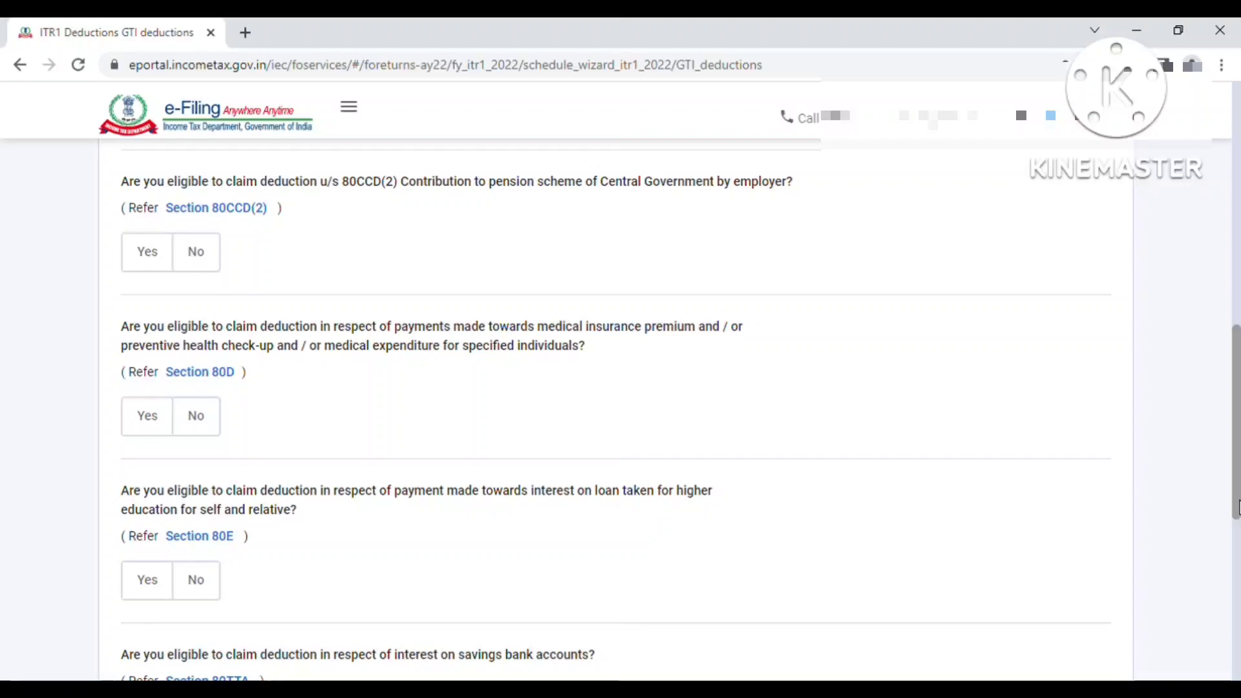
pyautogui.moveTo(1236, 505); pyautogui.dragTo(1237, 467)
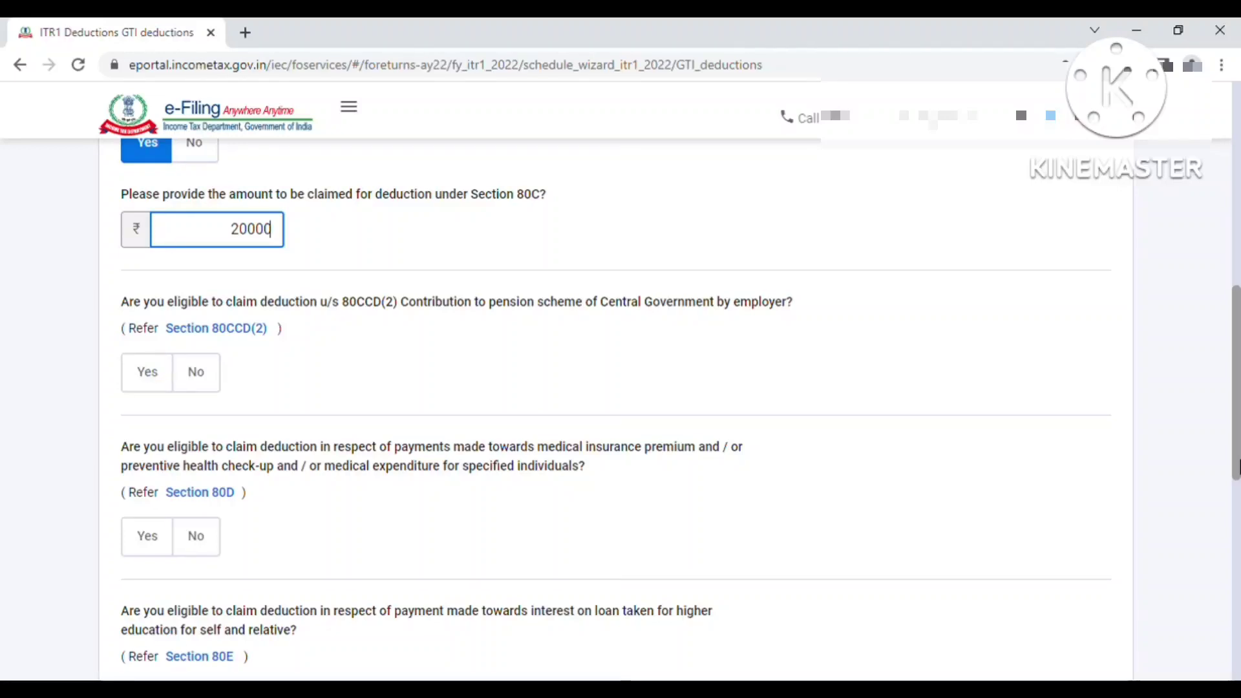
pyautogui.moveTo(1237, 467)
pyautogui.mouseDown()
pyautogui.moveTo(1237, 426)
pyautogui.moveTo(1236, 447)
pyautogui.mouseUp()
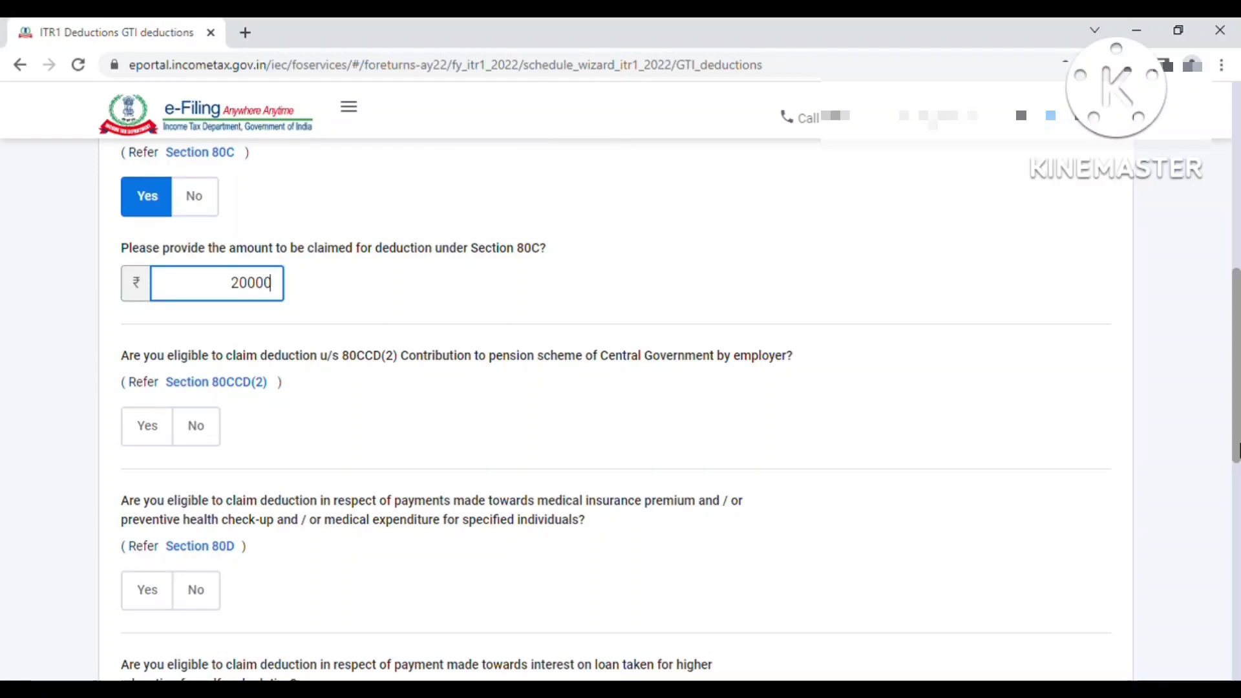
pyautogui.moveTo(1236, 447); pyautogui.dragTo(1235, 546)
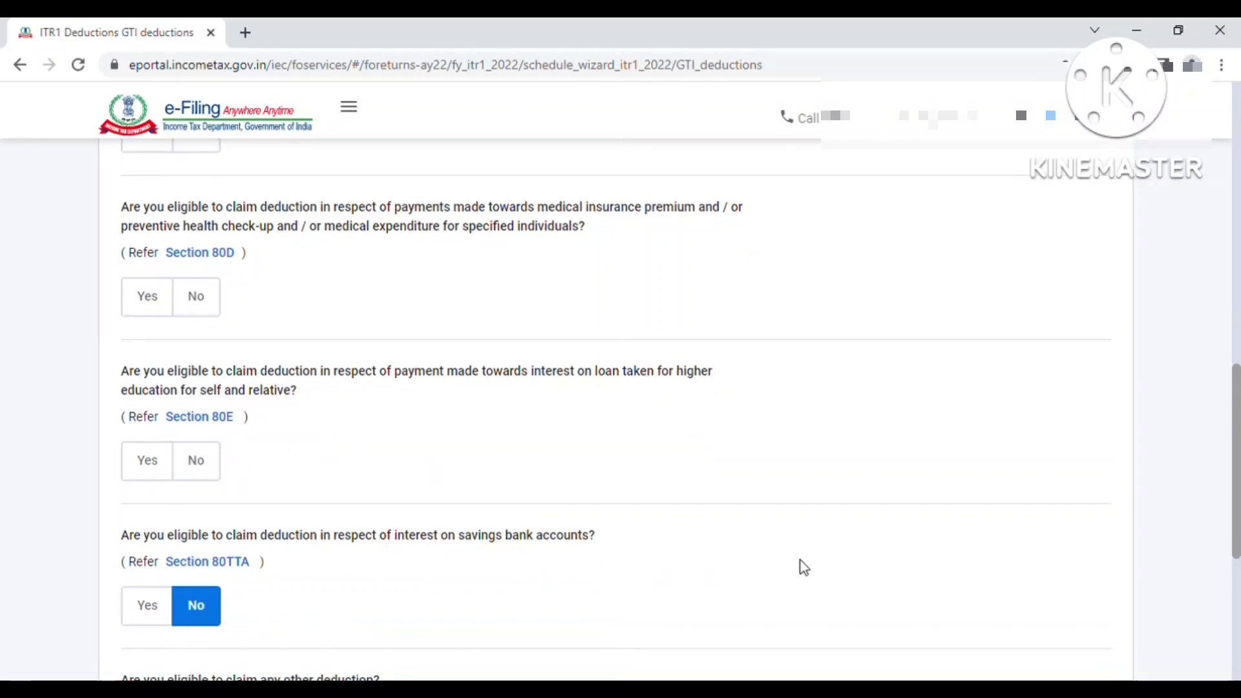
pyautogui.moveTo(1237, 553); pyautogui.dragTo(1237, 622)
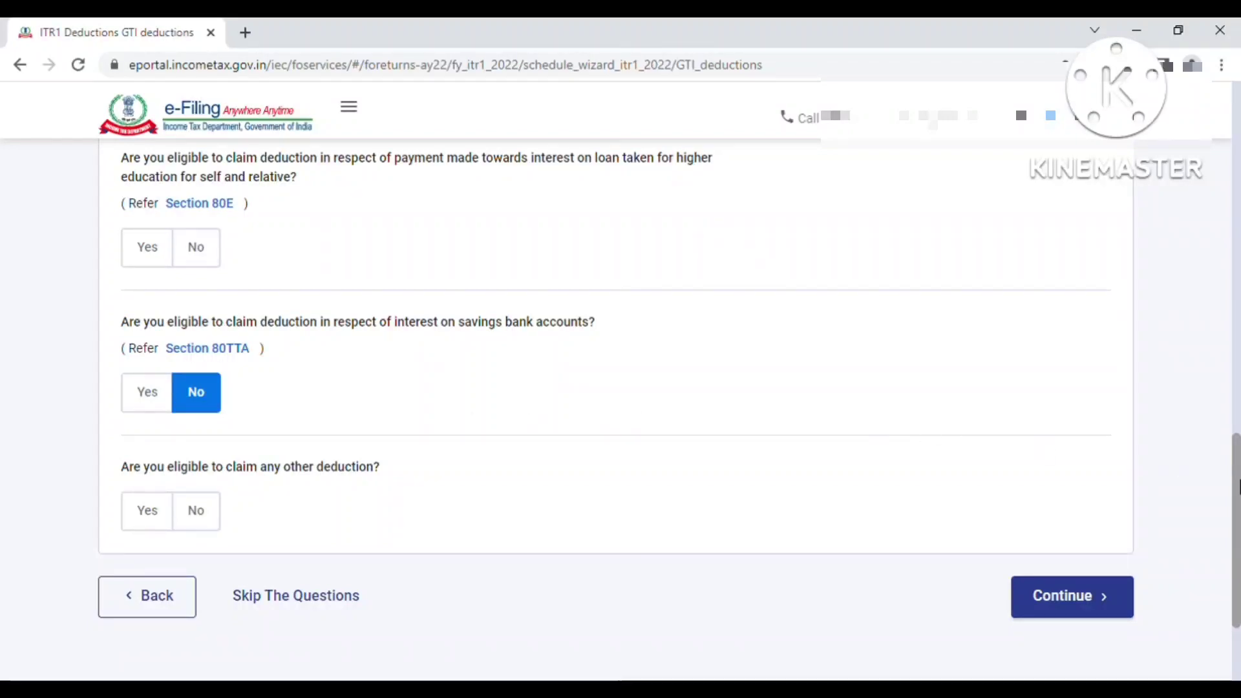
pyautogui.moveTo(1239, 516); pyautogui.dragTo(1239, 570)
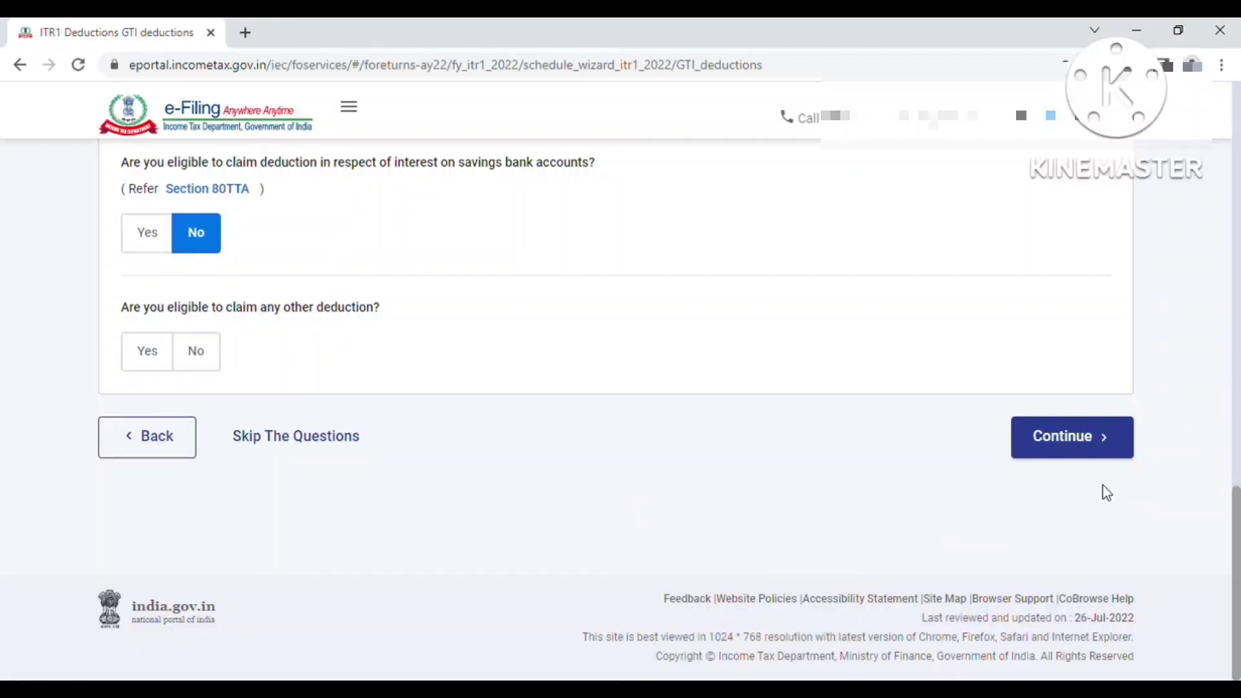
pyautogui.click(1082, 453)
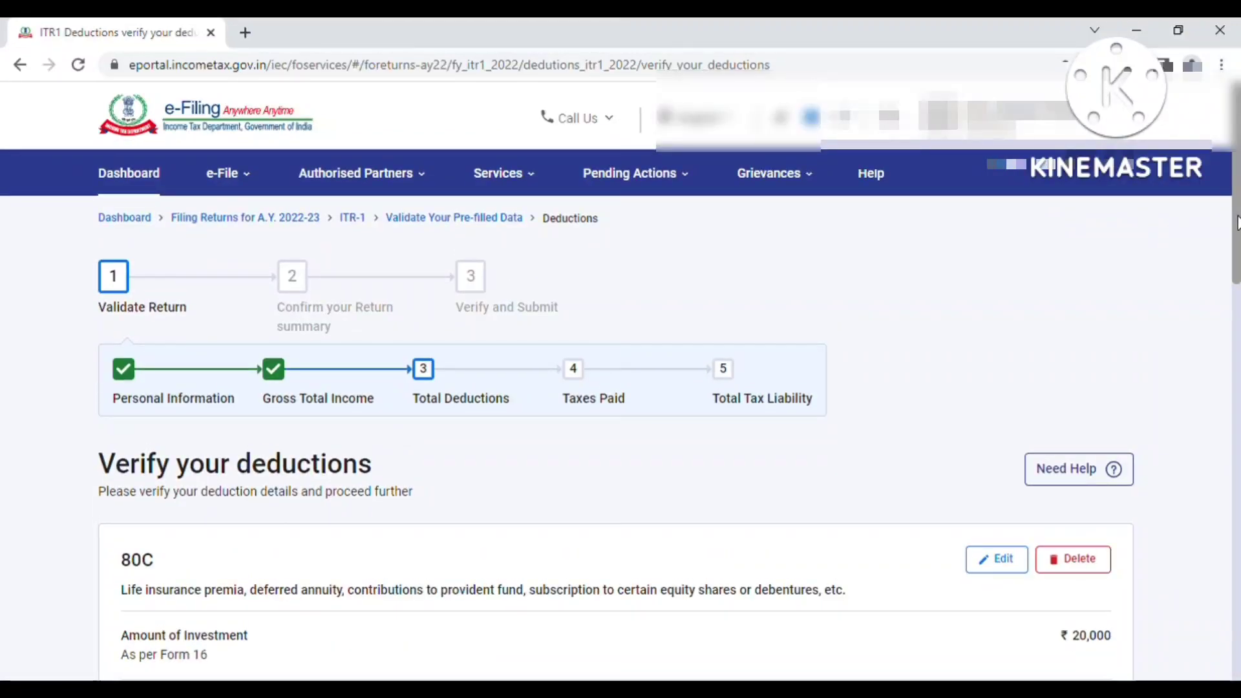
# Step: Confirm the Total Deductions section and open Tax Paid from the return summary
pyautogui.moveTo(1233, 226); pyautogui.dragTo(1236, 625)
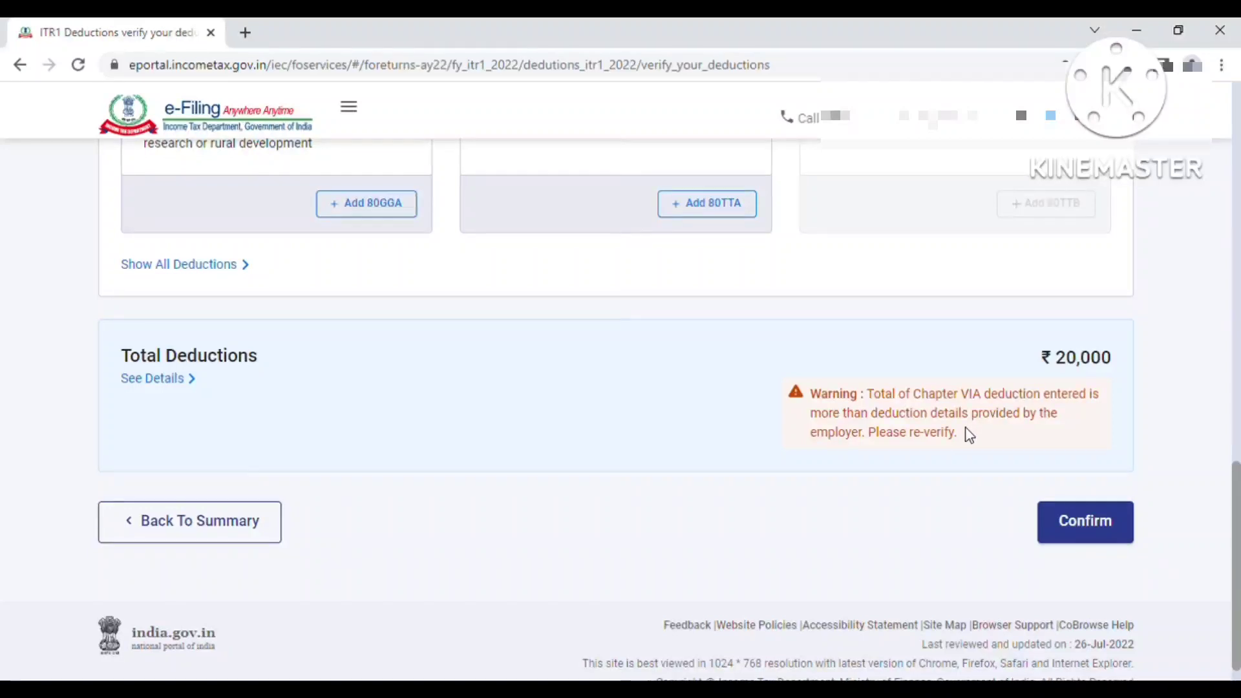
pyautogui.click(1076, 540)
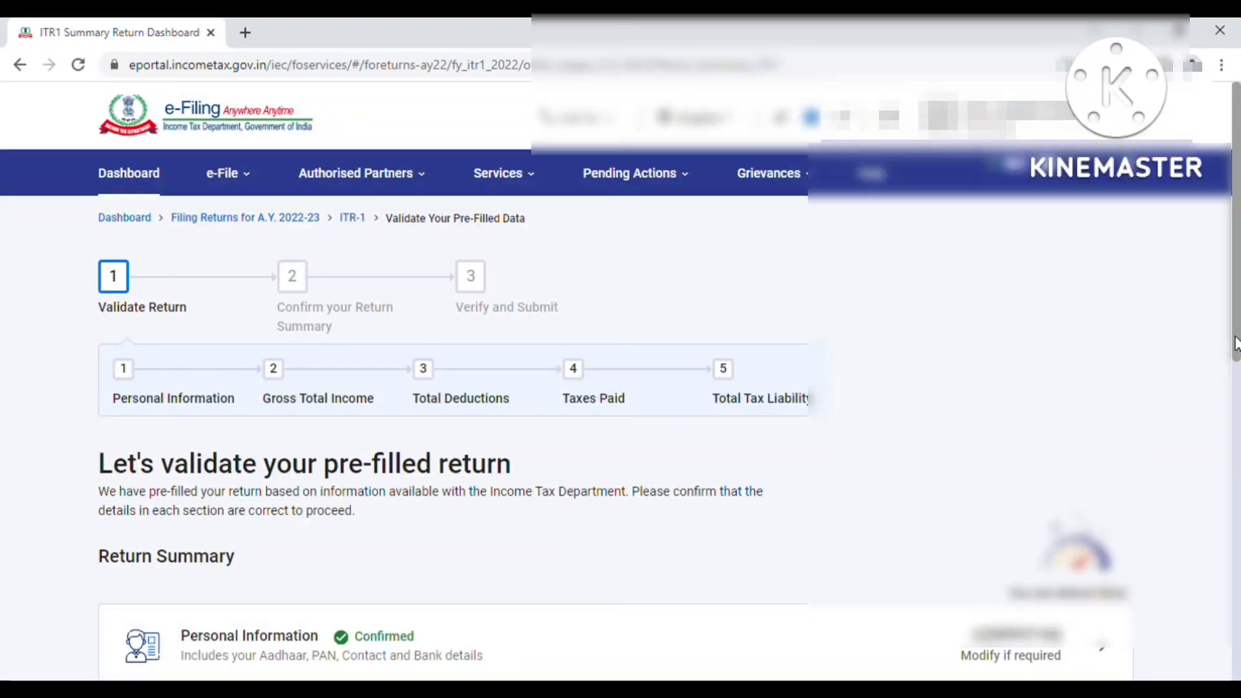
pyautogui.moveTo(1237, 339); pyautogui.dragTo(1231, 559)
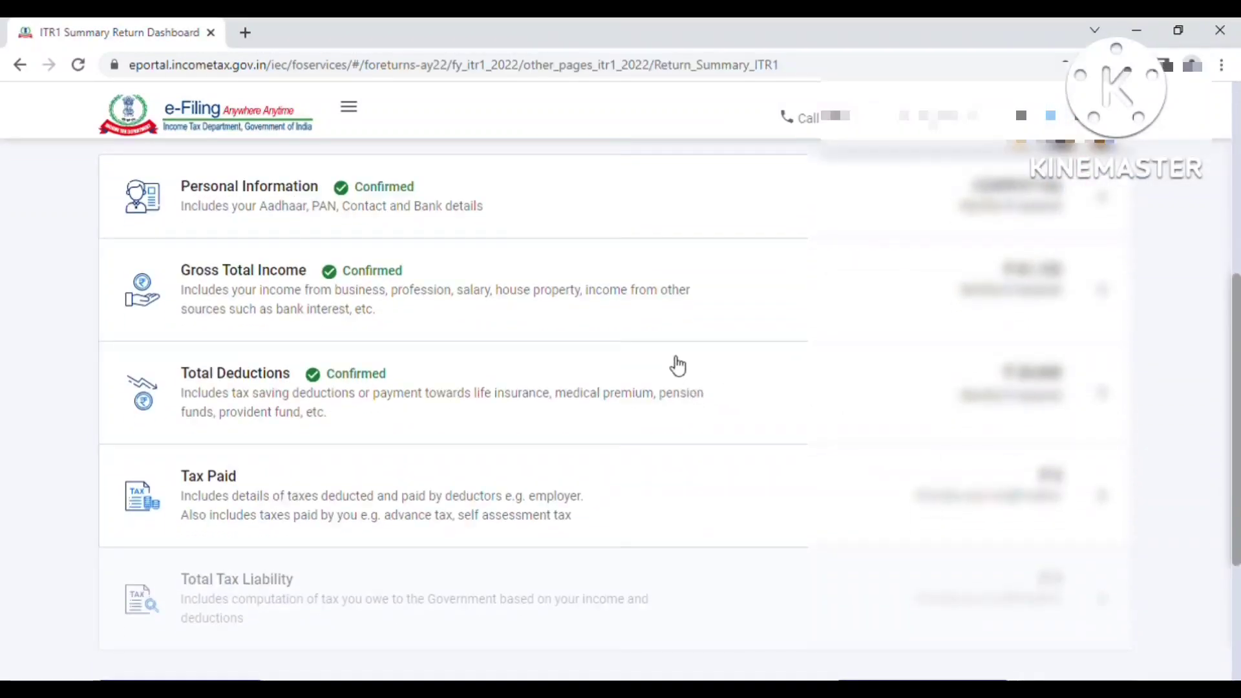
pyautogui.click(427, 505)
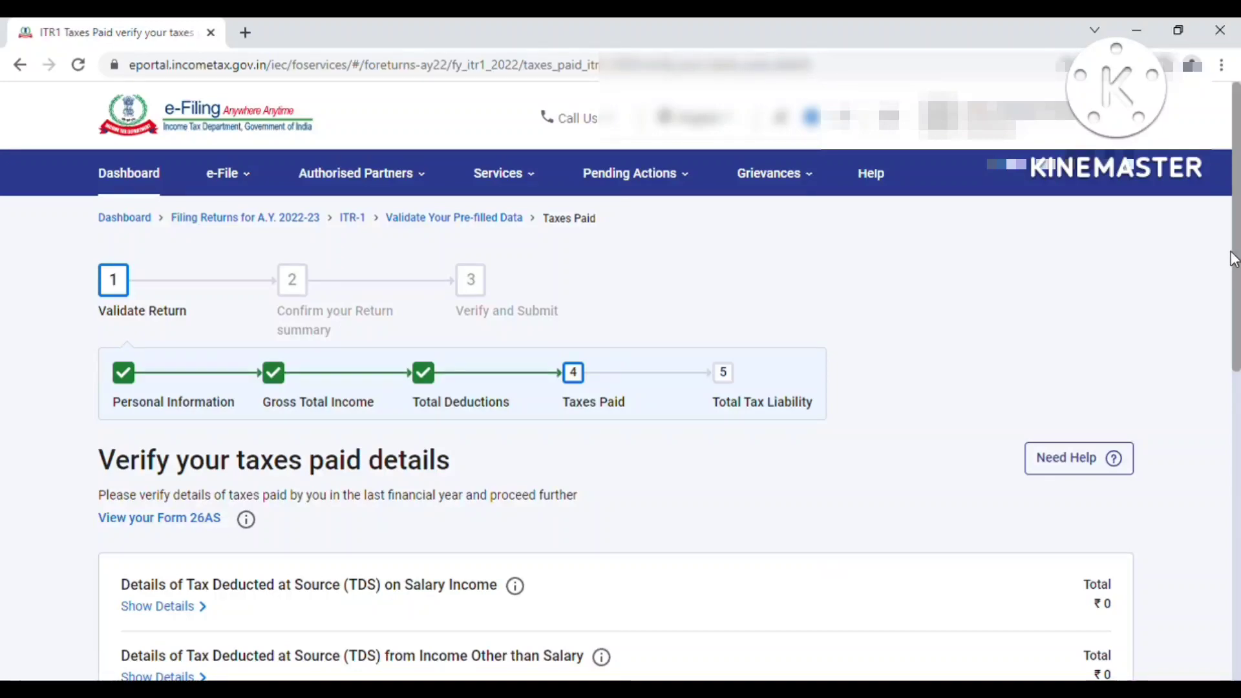
# Step: Confirm the taxes paid details and open Total Tax Liability from the return summary
pyautogui.moveTo(1233, 259); pyautogui.dragTo(1218, 536)
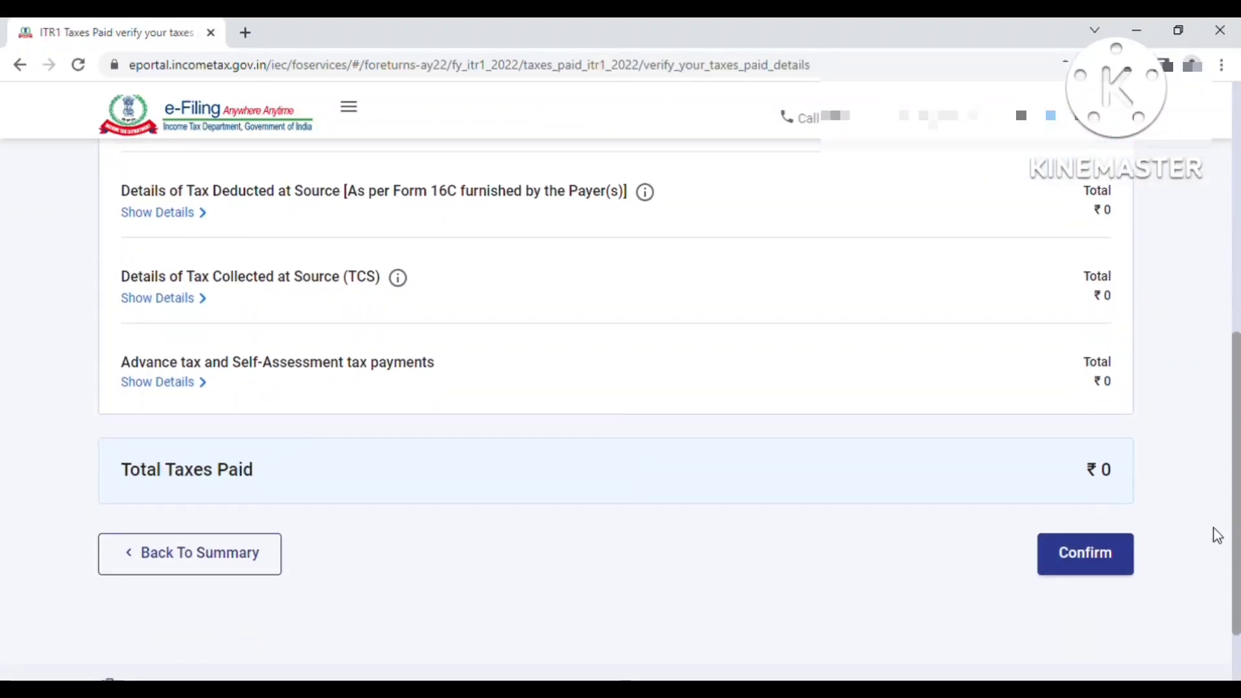
pyautogui.click(1109, 552)
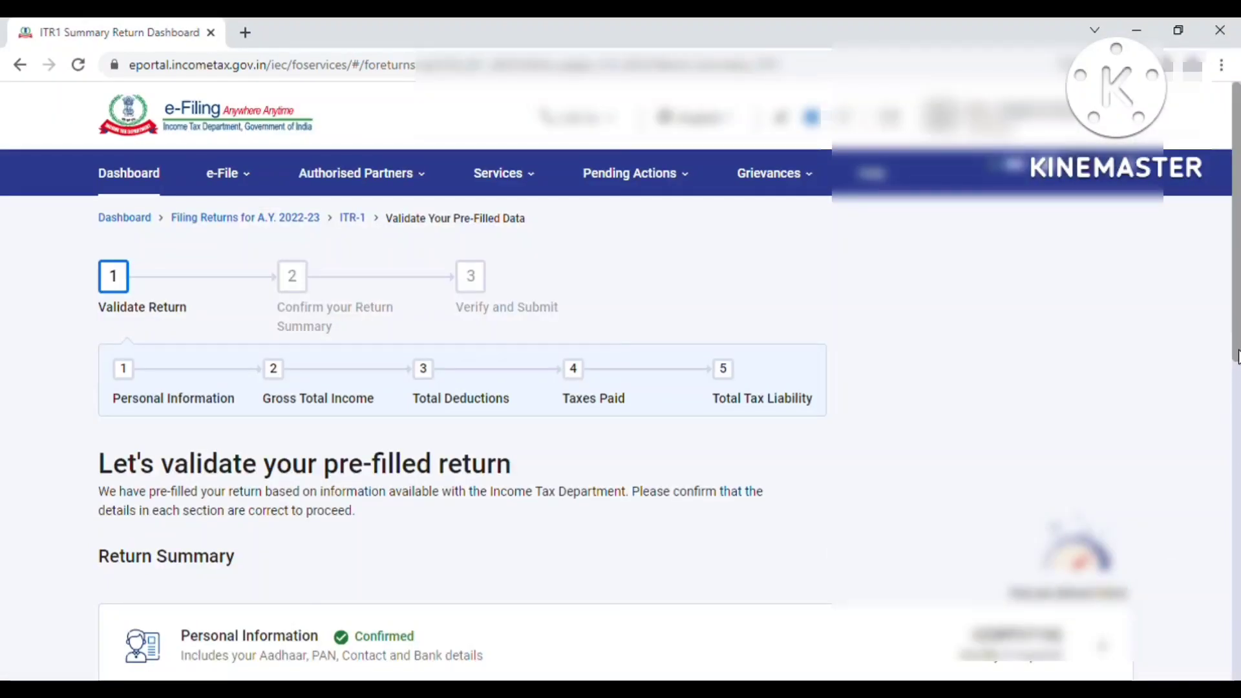
pyautogui.moveTo(1238, 370); pyautogui.dragTo(1219, 632)
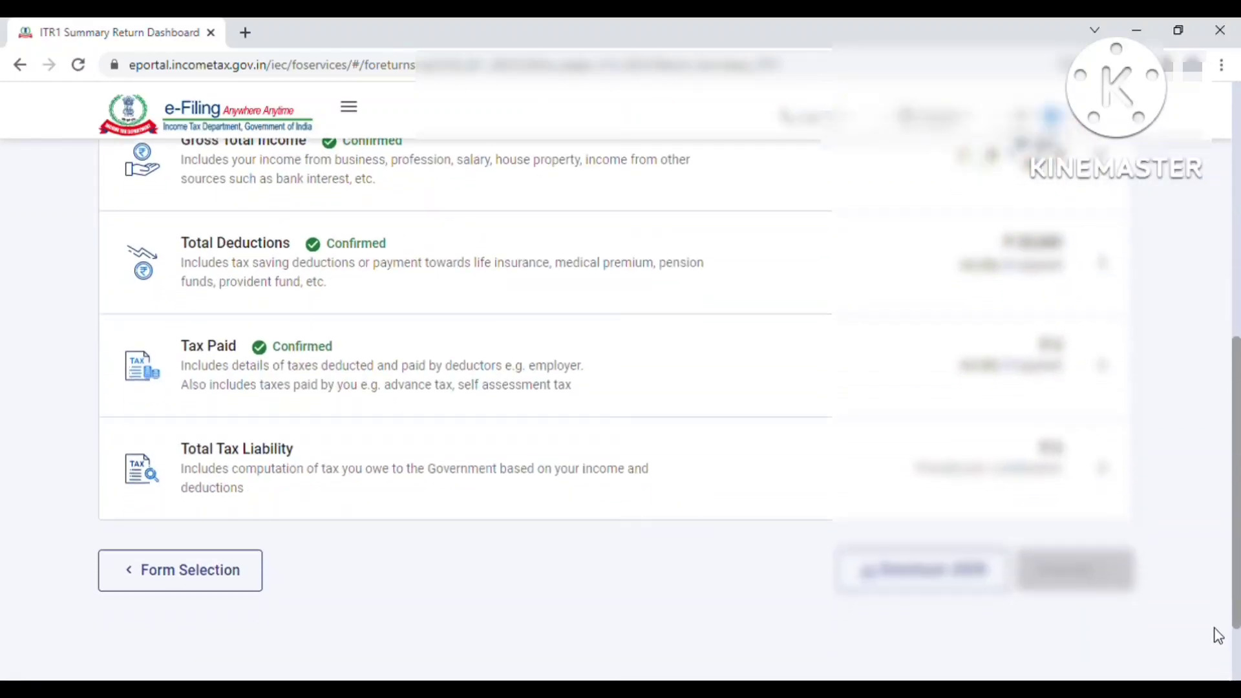
pyautogui.click(676, 483)
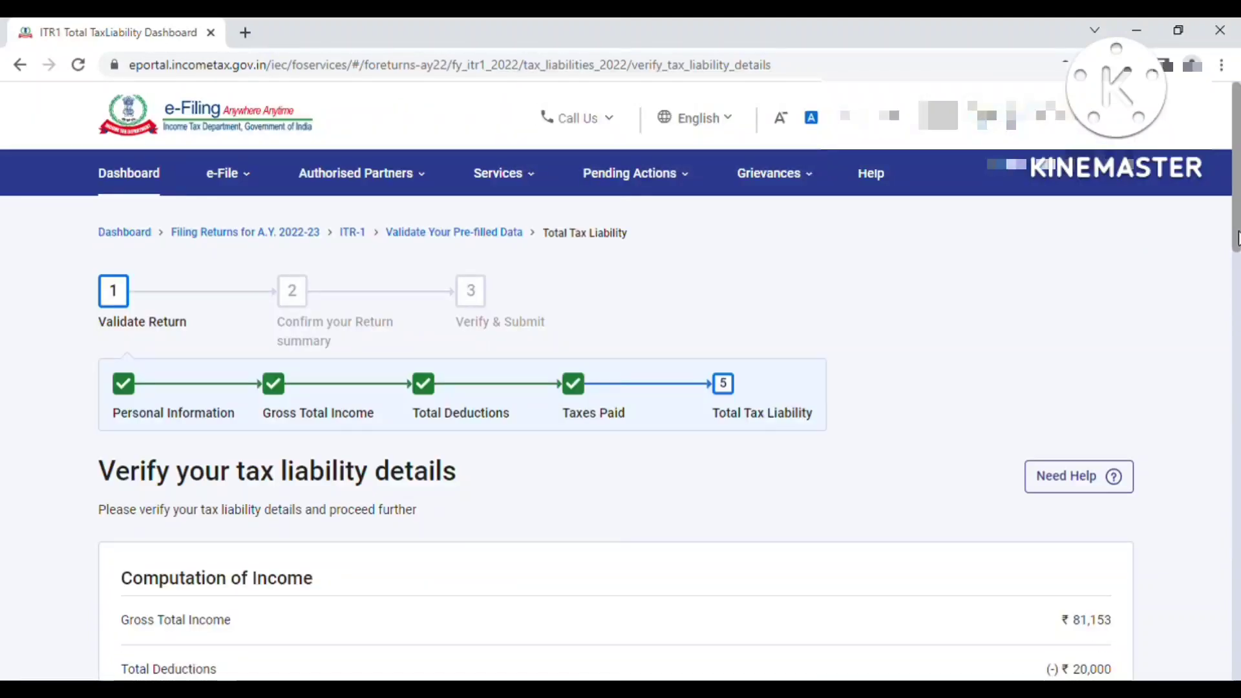
# Step: Confirm the Total Tax Liability section and review the sections of the return summary
pyautogui.scroll(-12, 1200, 429)
pyautogui.scroll(-8, 1187, 486)
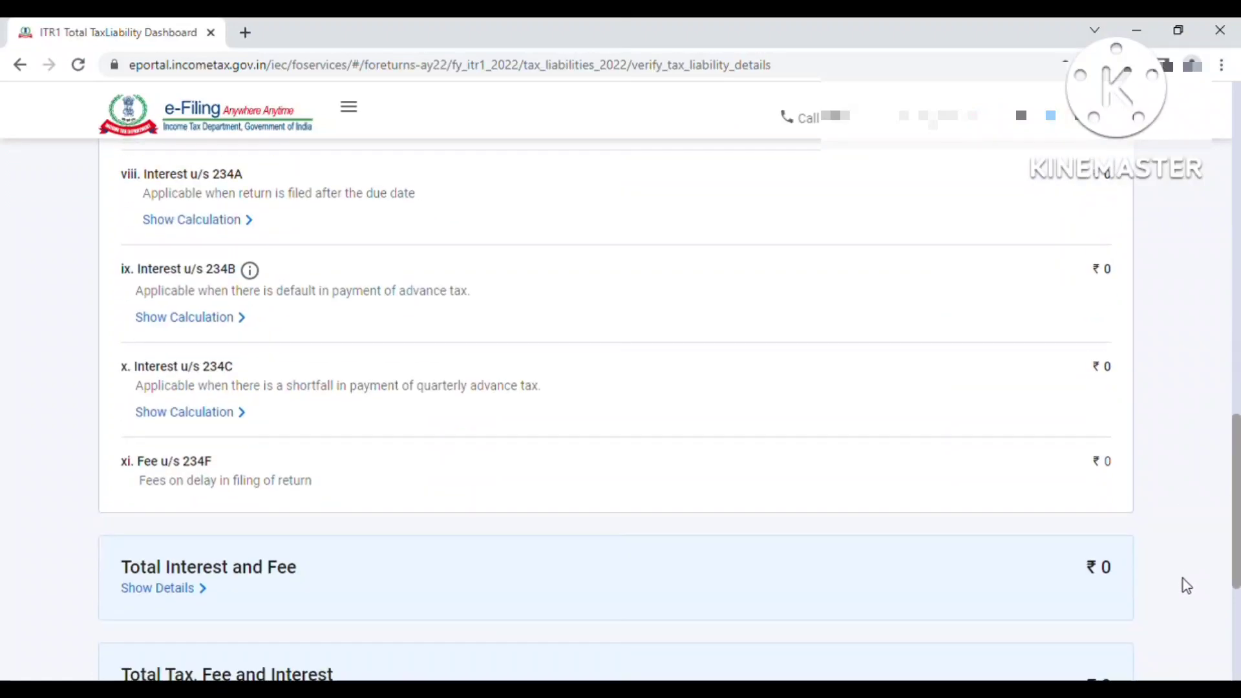
pyautogui.click(1058, 637)
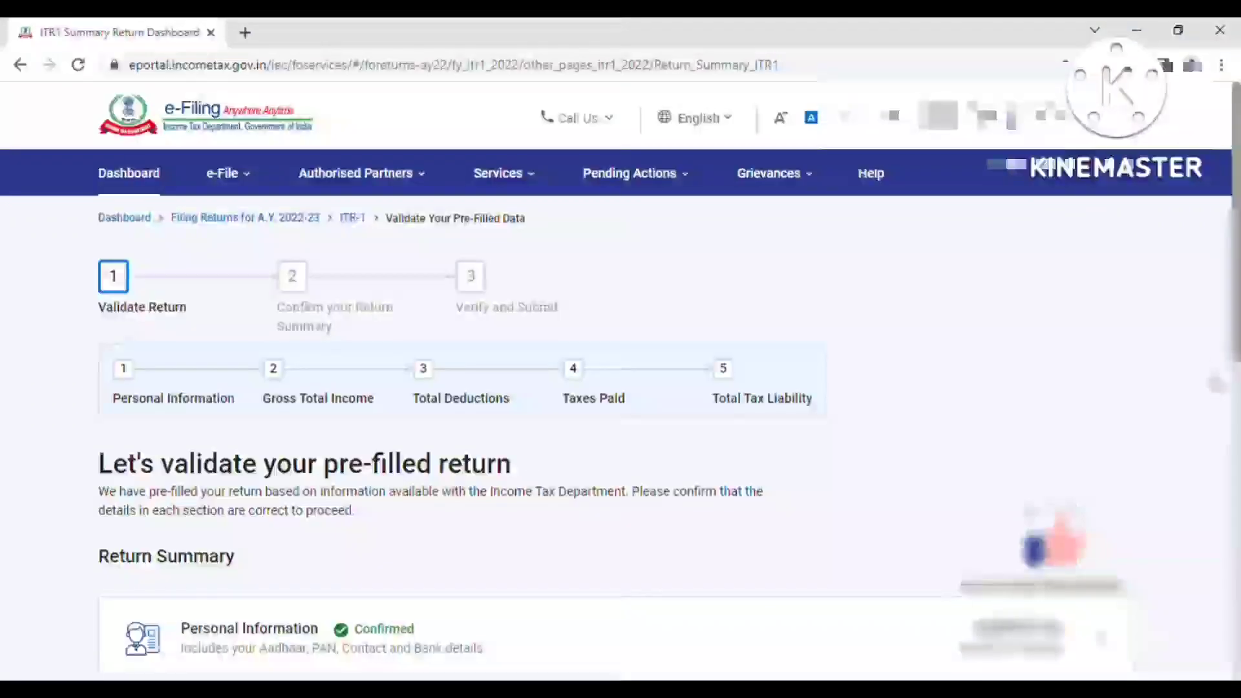
pyautogui.scroll(-9, 621, 388)
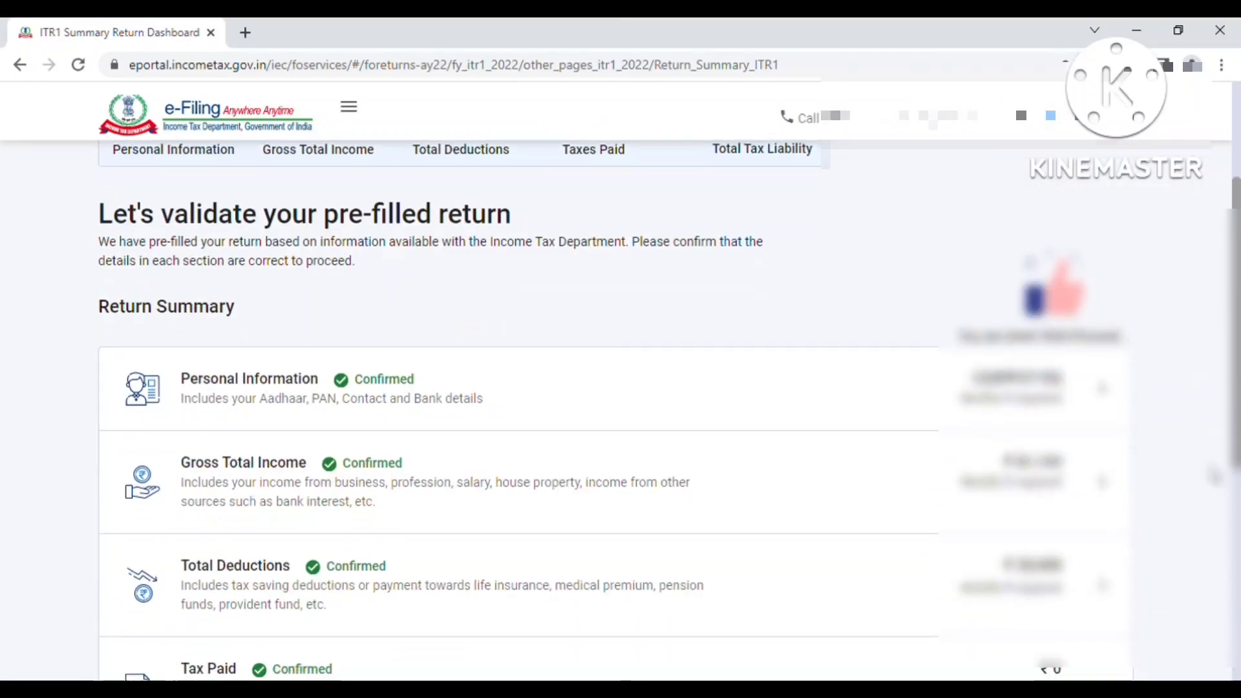
pyautogui.scroll(-1, 1198, 655)
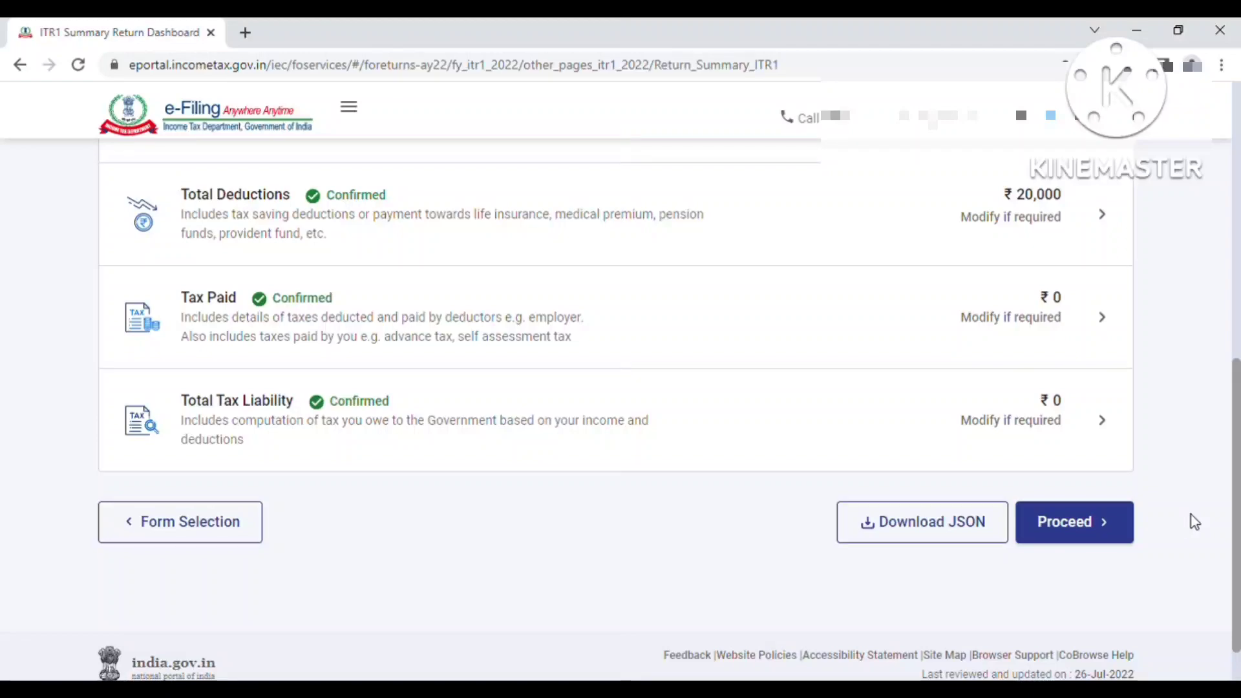
# Step: Request Form 26AS from the income tax return services and continue to the TRACES website
pyautogui.moveTo(1236, 525); pyautogui.dragTo(1237, 272)
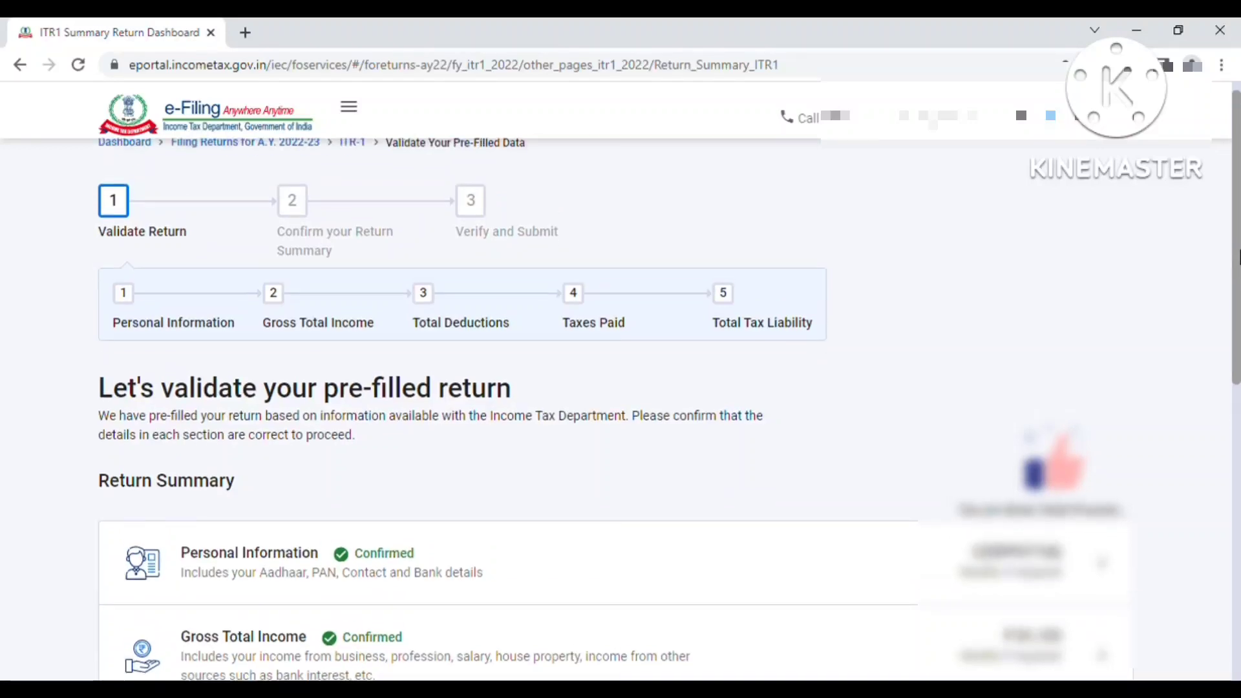
pyautogui.moveTo(1237, 272)
pyautogui.mouseDown()
pyautogui.moveTo(1237, 239)
pyautogui.moveTo(1237, 265)
pyautogui.mouseUp()
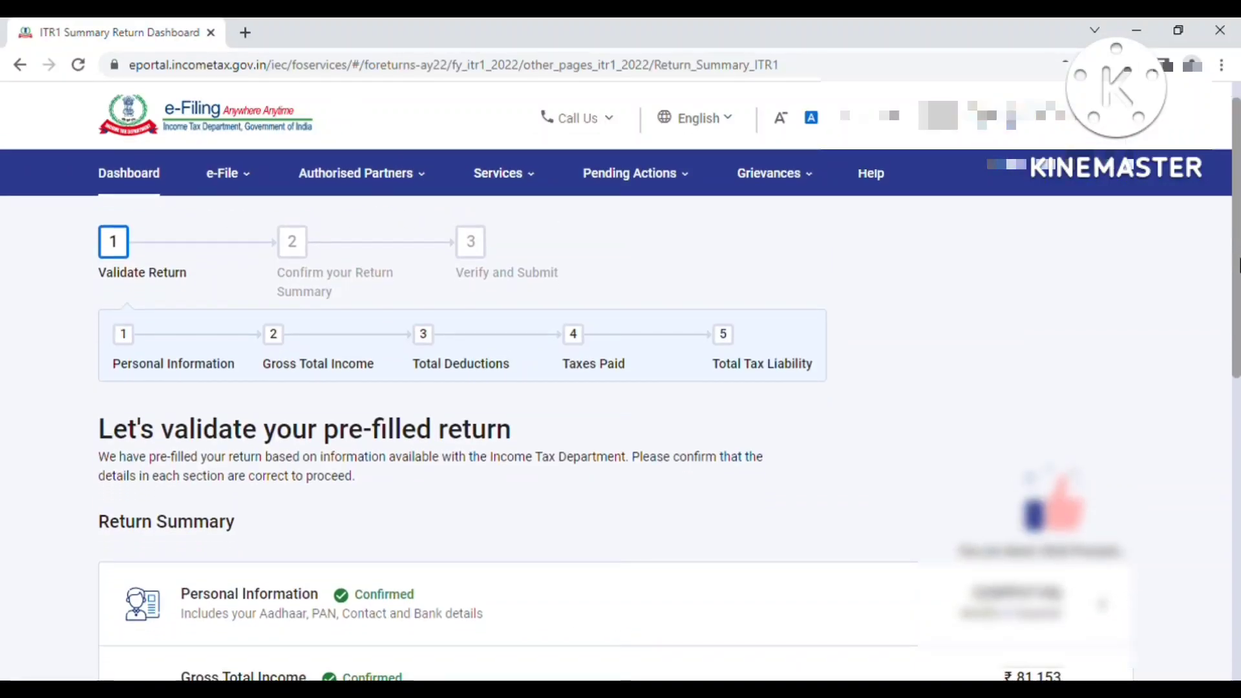
pyautogui.click(351, 176)
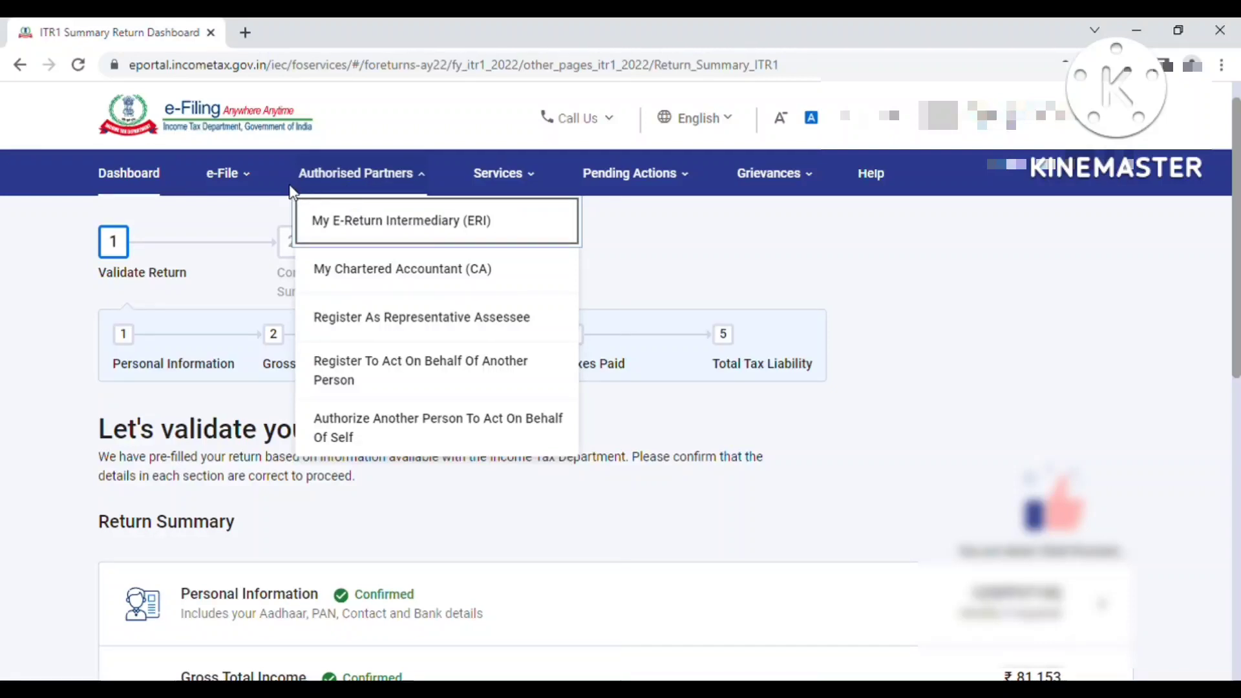
pyautogui.click(243, 183)
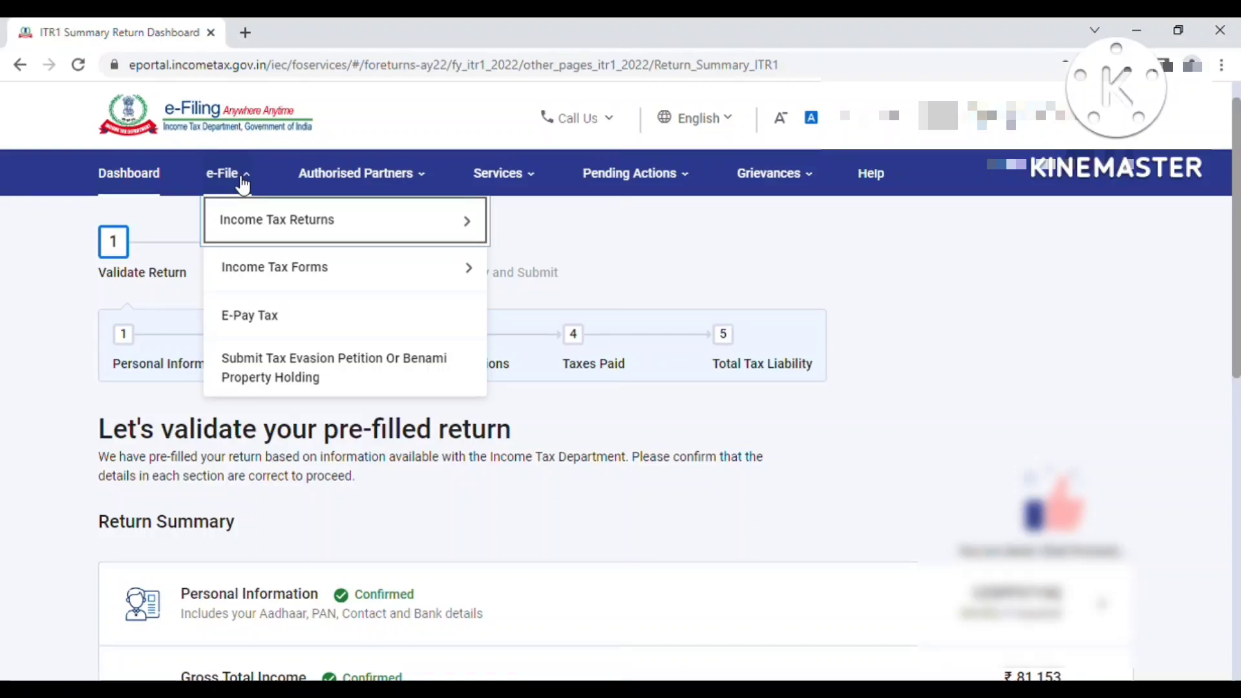
pyautogui.click(264, 223)
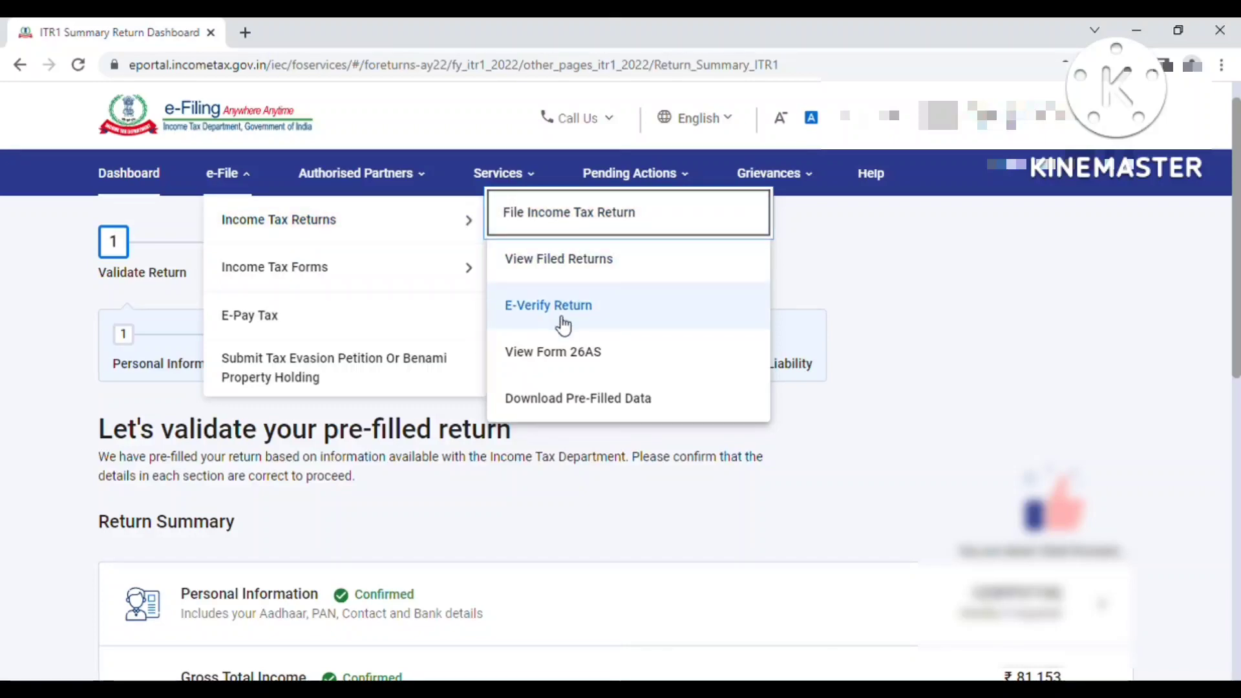
pyautogui.click(572, 362)
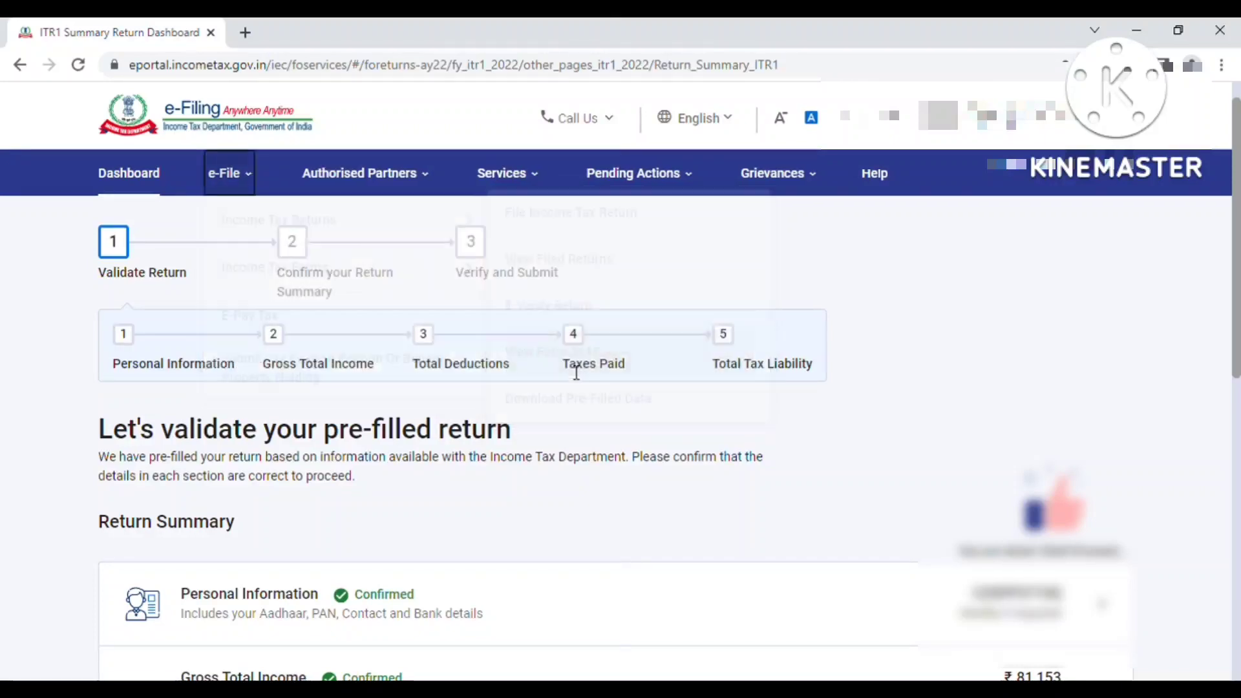
pyautogui.click(796, 547)
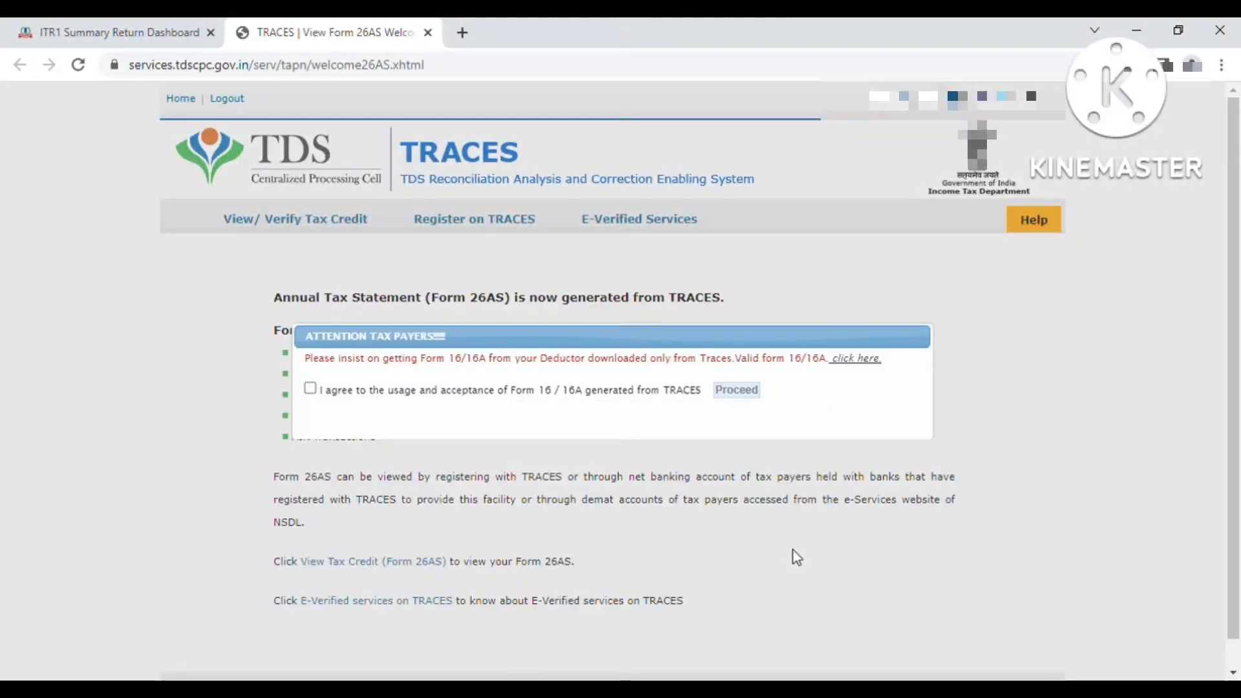
# Step: Agree to the usage of Form 16 / 16A generated from TRACES, proceed, and open View Tax Credit (Form 26AS)
pyautogui.click(68, 31)
pyautogui.click(259, 36)
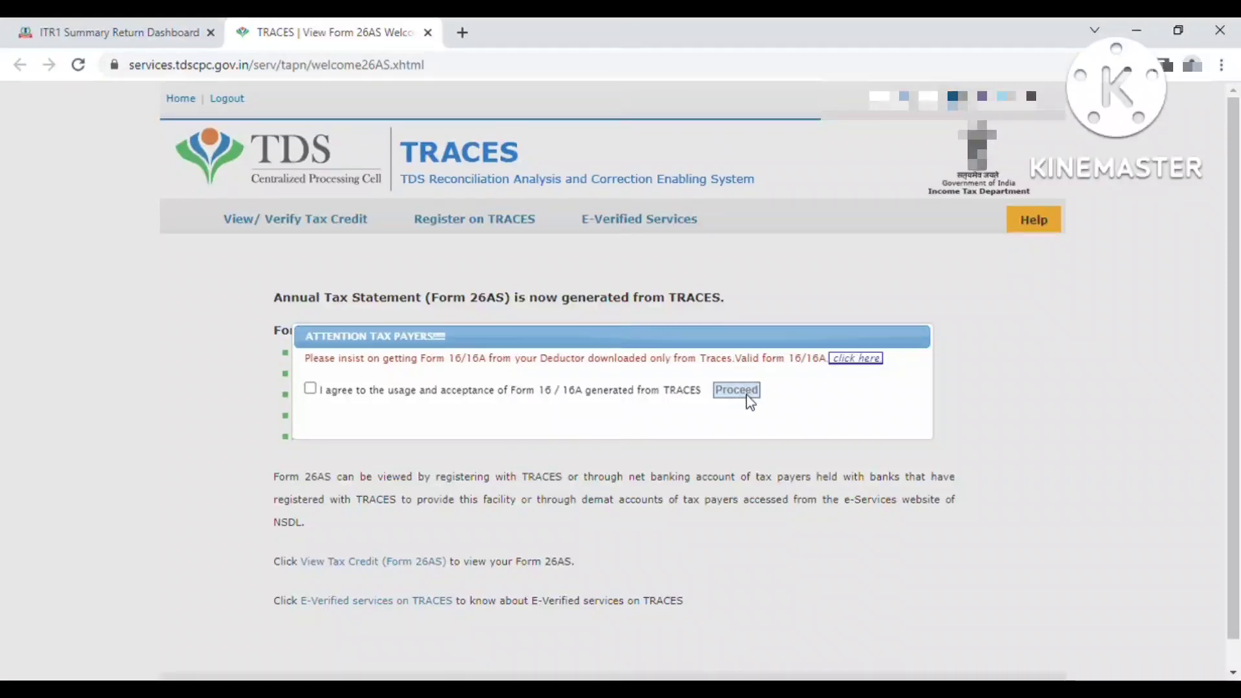
pyautogui.click(311, 388)
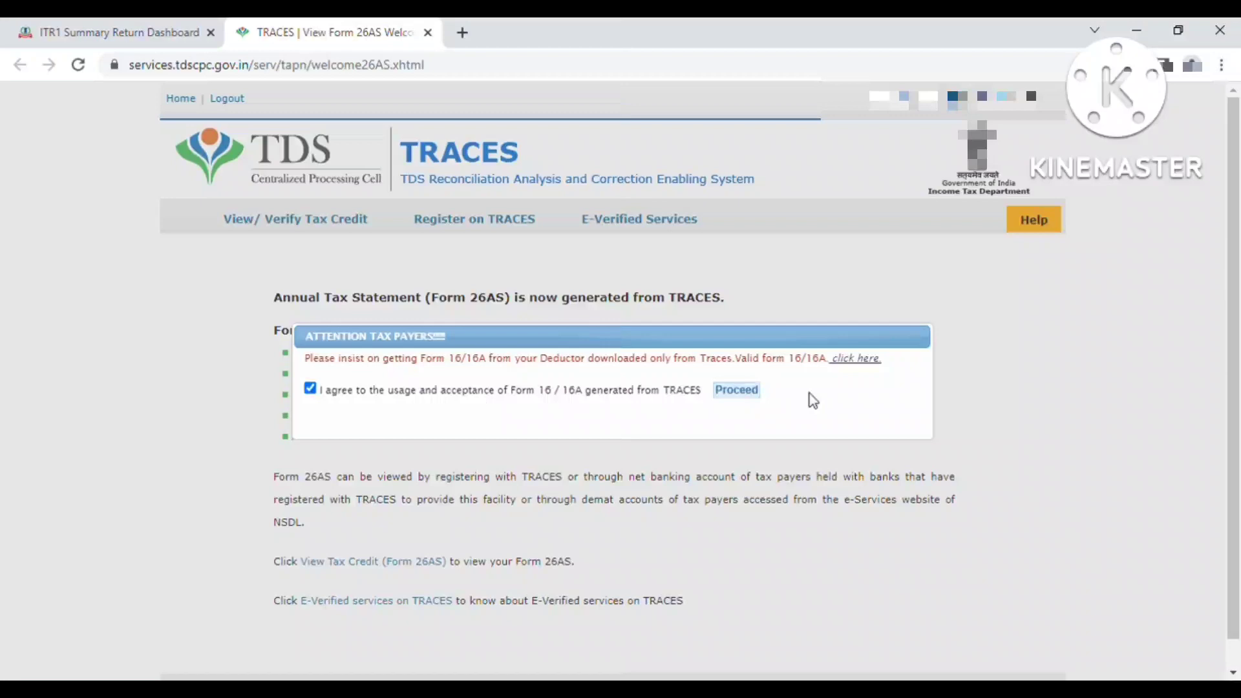
pyautogui.click(749, 392)
pyautogui.click(396, 561)
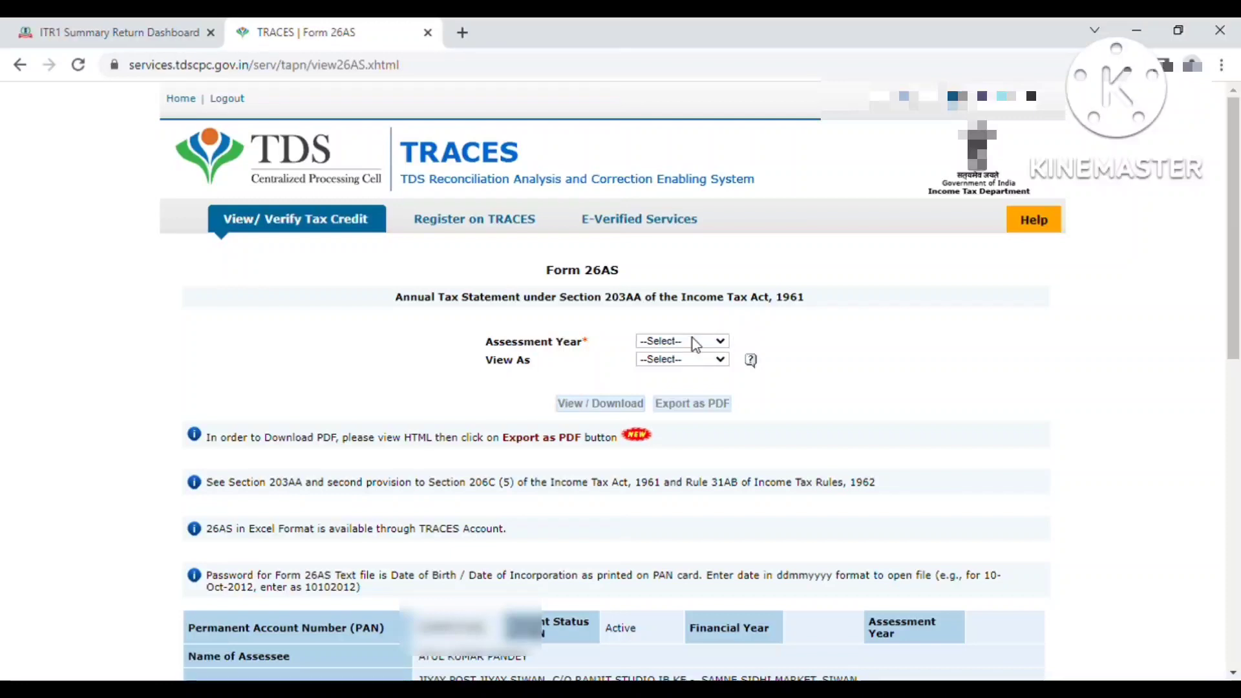
# Step: View Form 26AS for assessment year 2022-23 as HTML and export it as a PDF
pyautogui.click(670, 534)
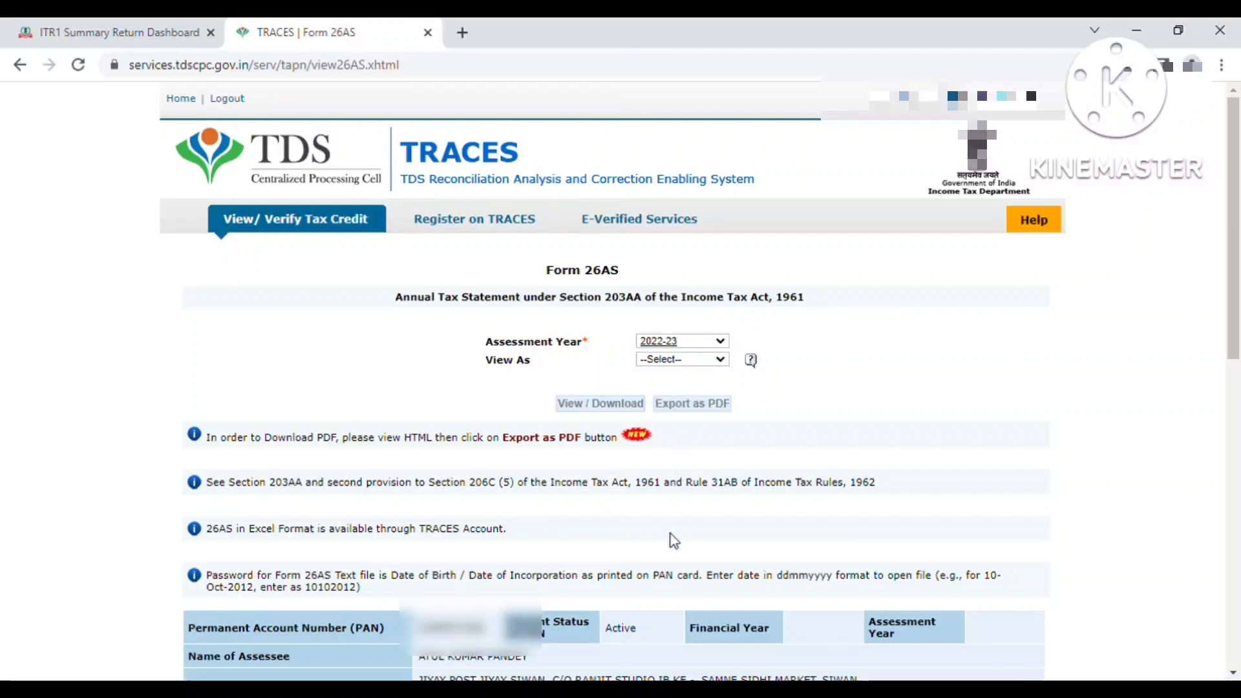
pyautogui.click(701, 363)
pyautogui.click(696, 382)
pyautogui.click(633, 403)
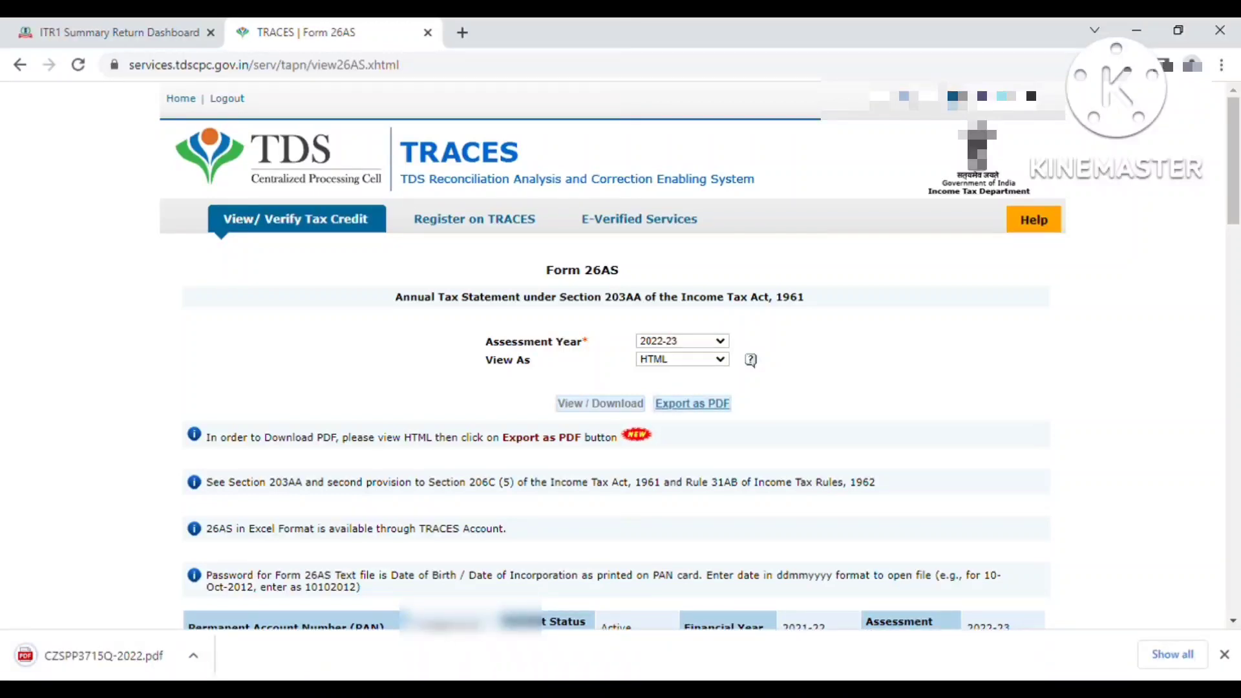
# Step: Open the downloaded Form 26AS PDF and examine the tax deducted, tax collected, tax paid and refund parts
pyautogui.click(153, 657)
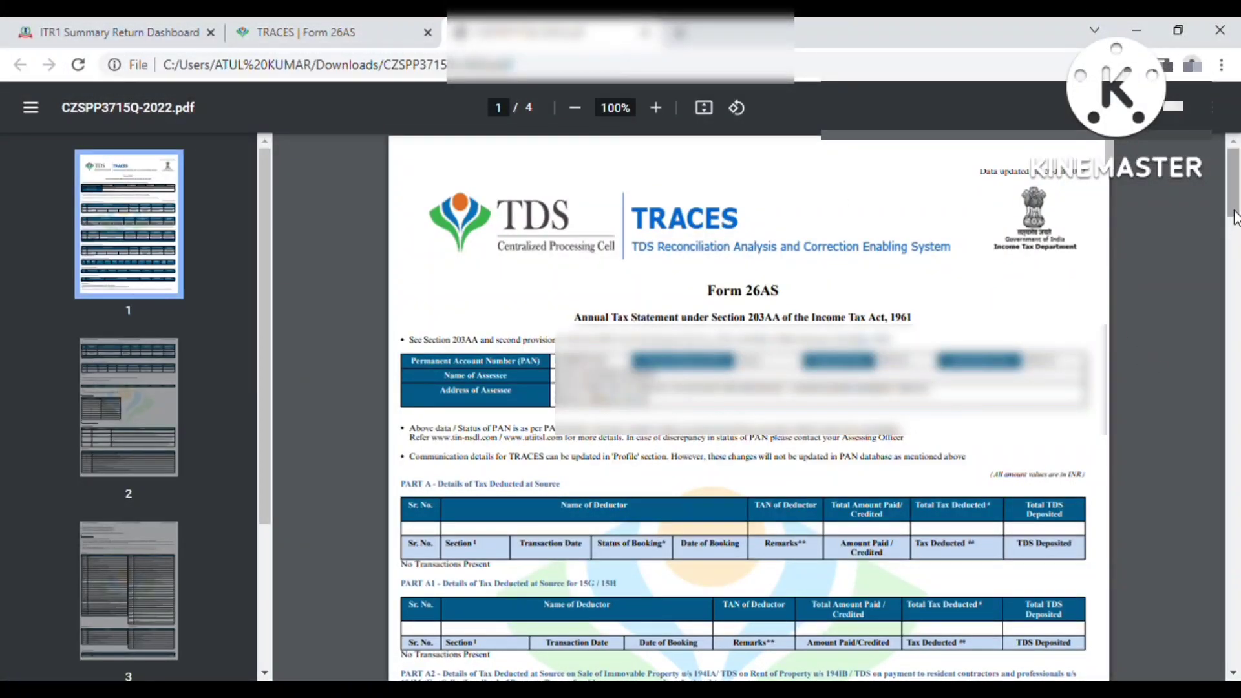
pyautogui.moveTo(1235, 225)
pyautogui.mouseDown()
pyautogui.moveTo(1237, 331)
pyautogui.moveTo(1233, 202)
pyautogui.mouseUp()
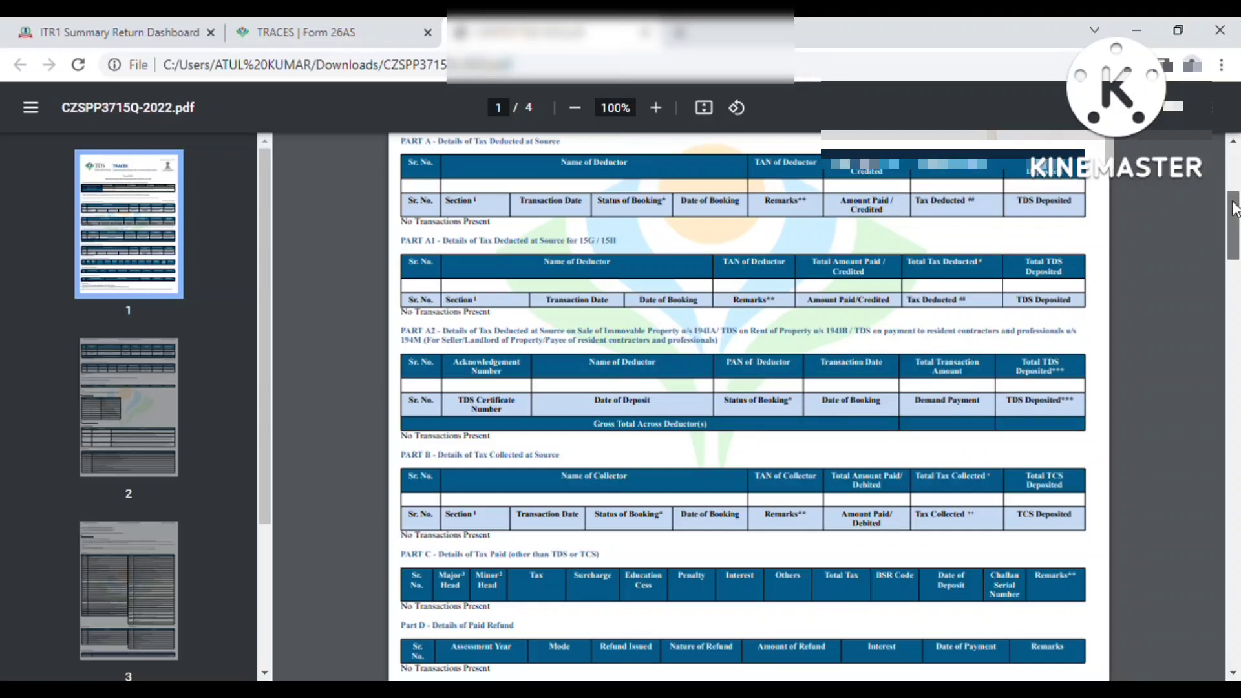
pyautogui.scroll(4, 1118, 264)
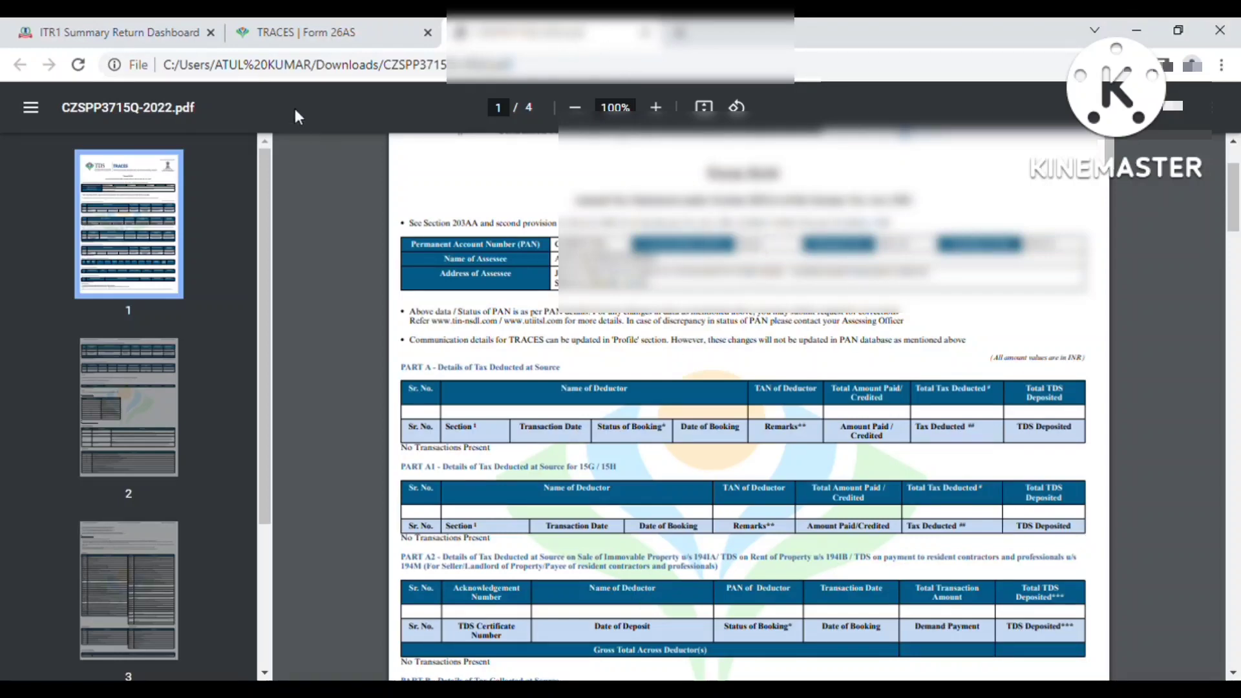
# Step: Return to the ITR-1 return, request the Annual Information Statement (AIS) service and proceed to the Compliance Portal
pyautogui.click(296, 29)
pyautogui.click(168, 34)
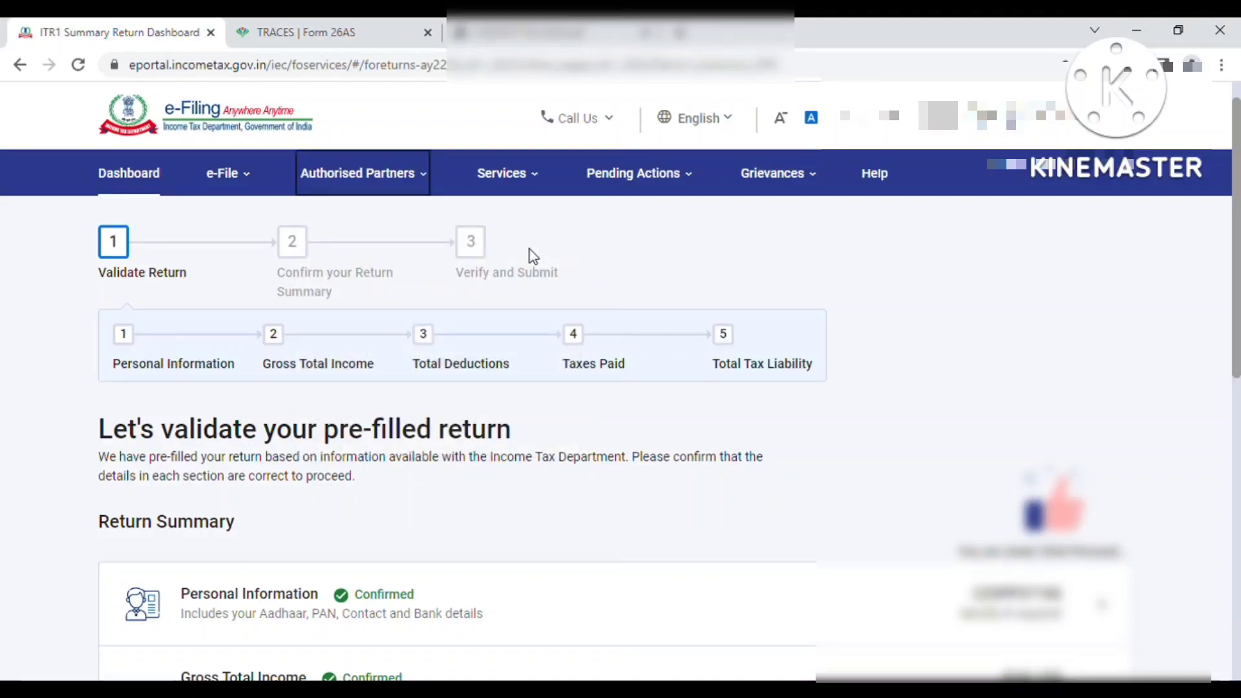
pyautogui.moveTo(357, 185)
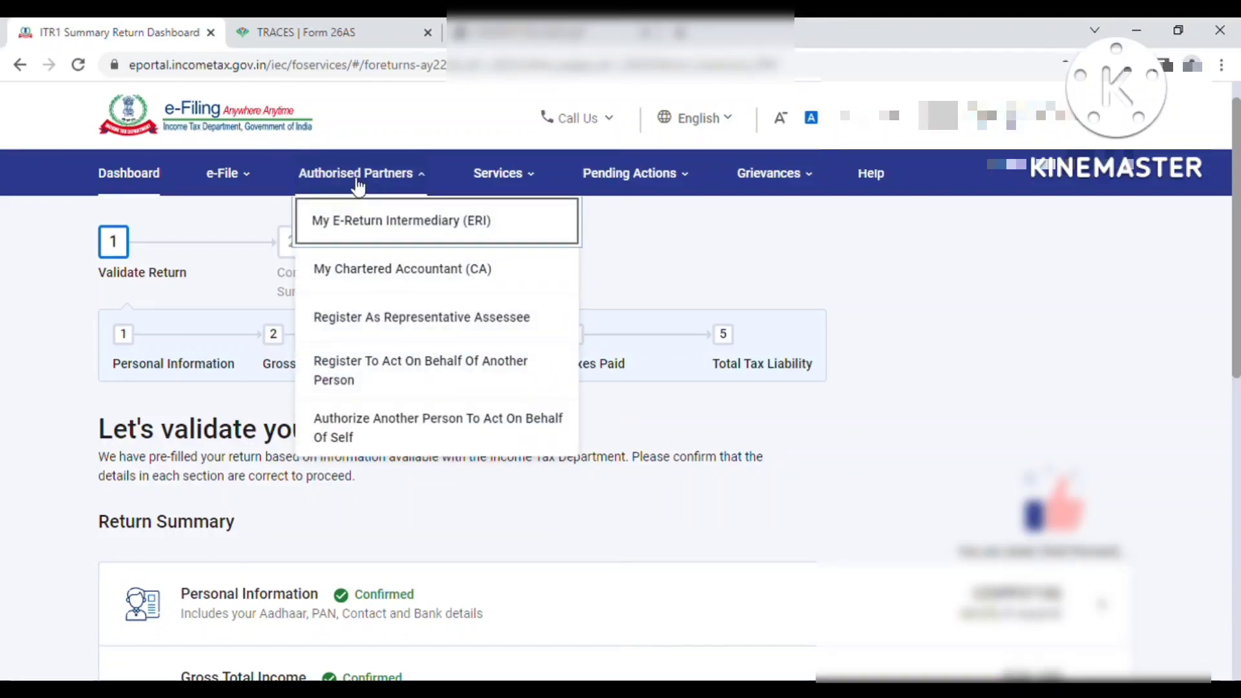
pyautogui.moveTo(532, 178)
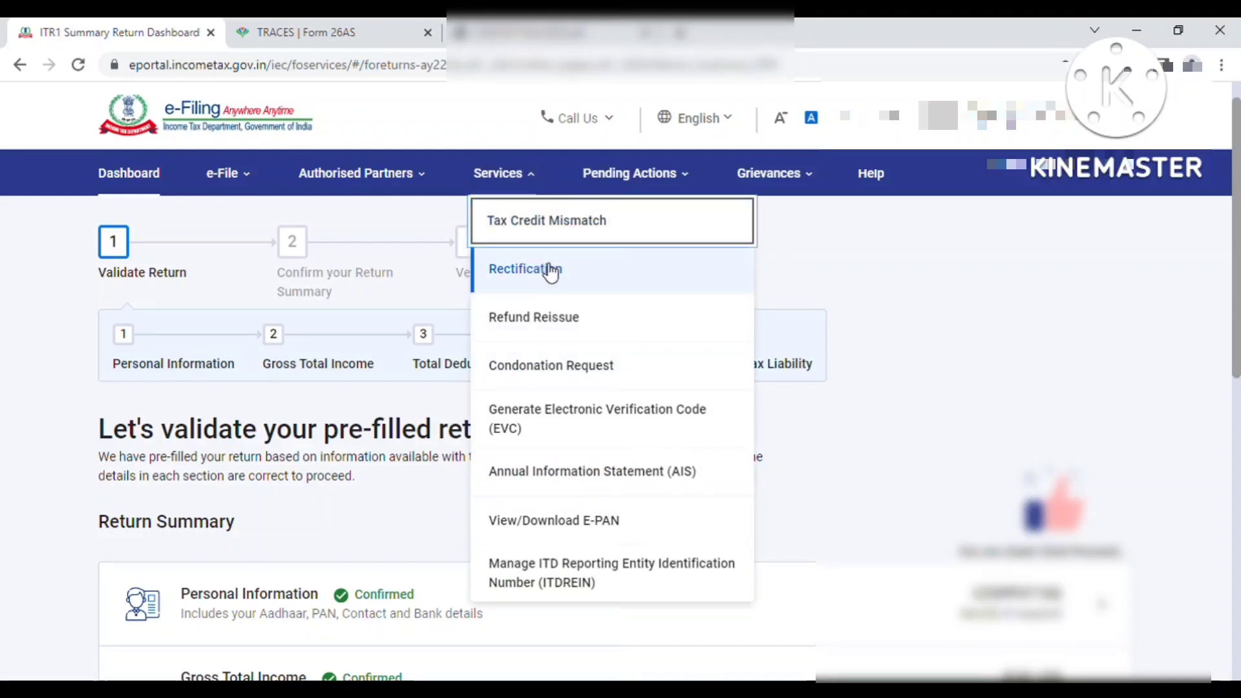
pyautogui.click(590, 472)
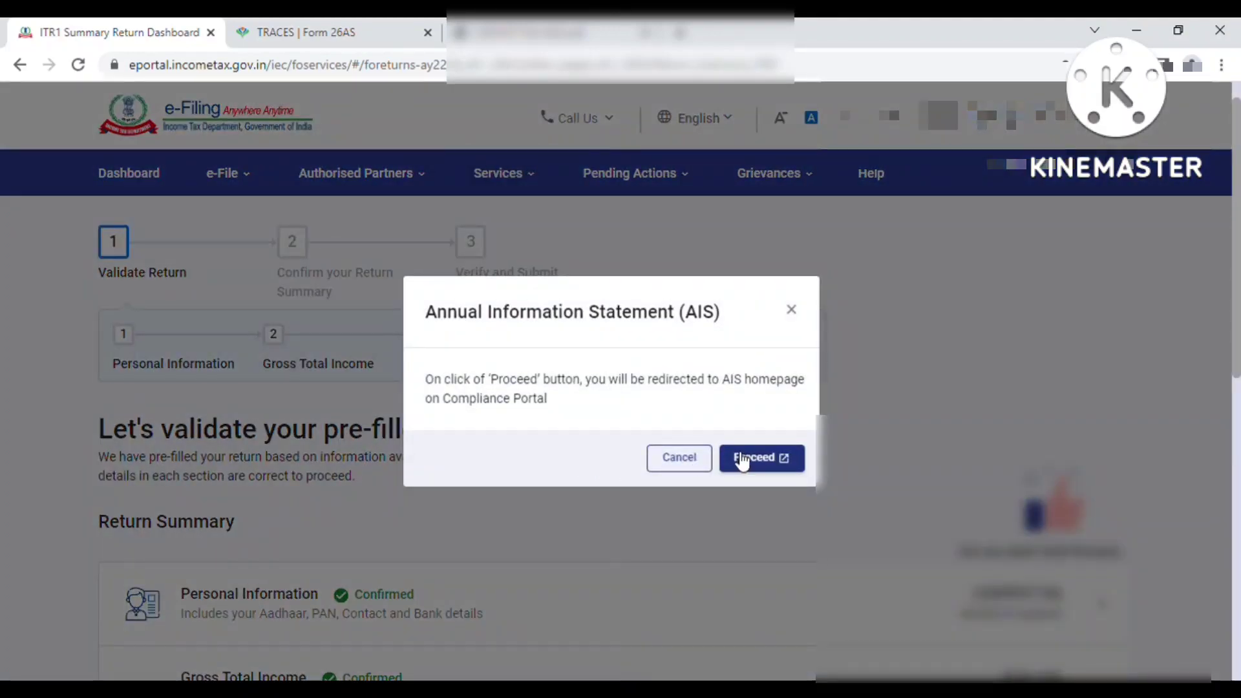
pyautogui.click(748, 462)
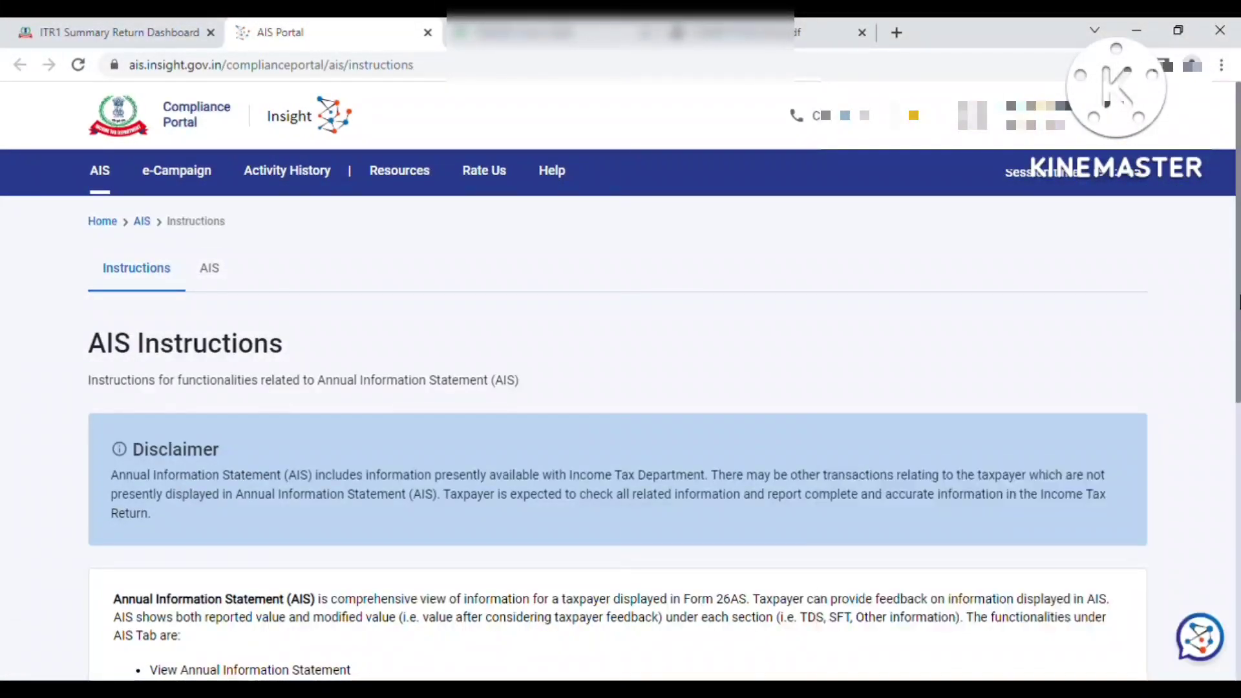
# Step: Read the AIS Instructions on the Compliance Portal and open the AIS page
pyautogui.moveTo(1238, 301); pyautogui.dragTo(1237, 585)
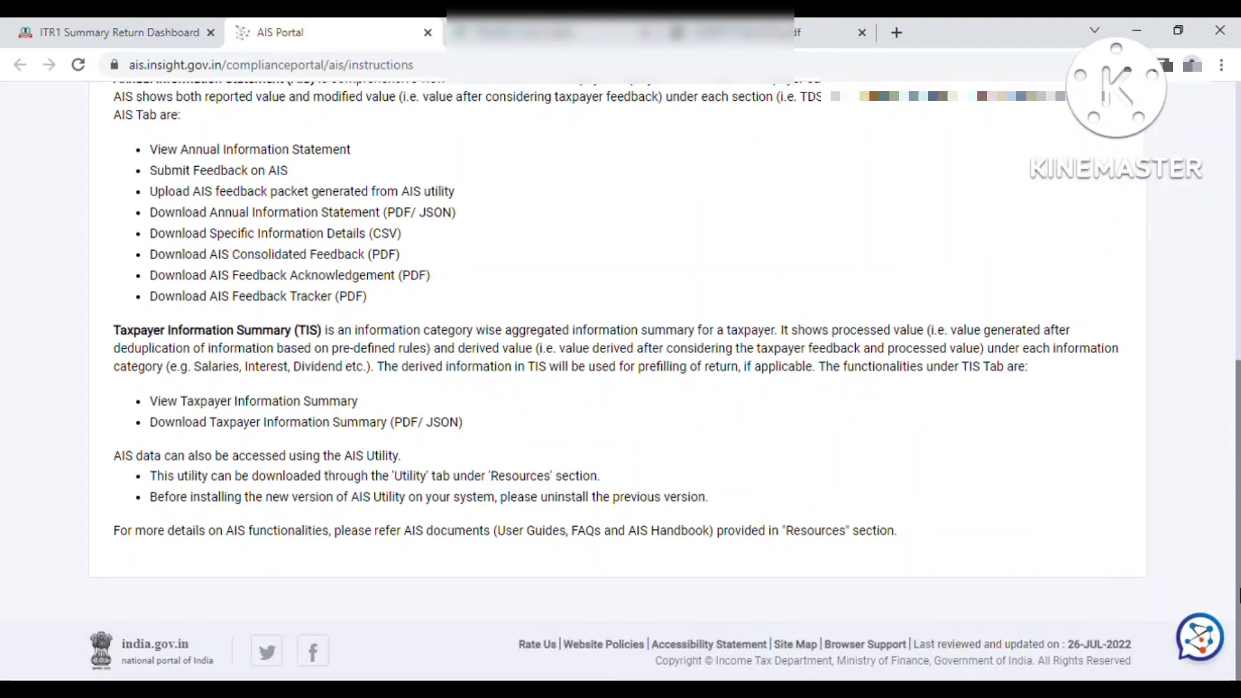
pyautogui.moveTo(1238, 460); pyautogui.dragTo(1236, 194)
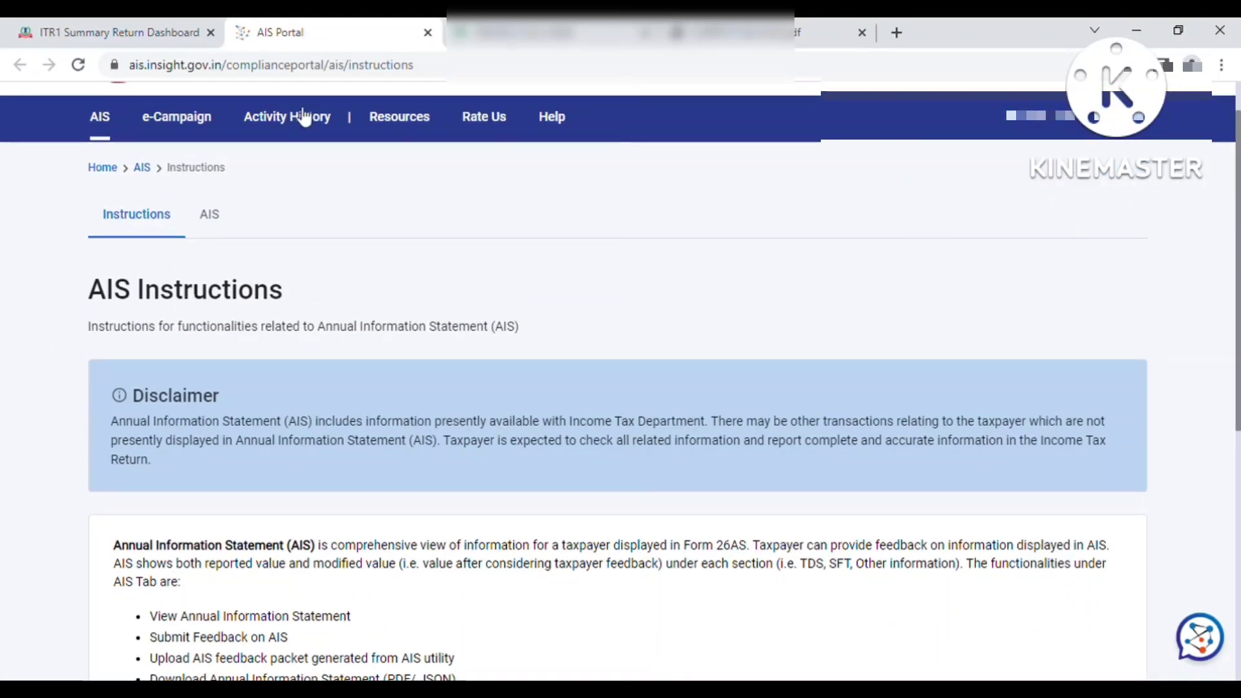
pyautogui.click(223, 218)
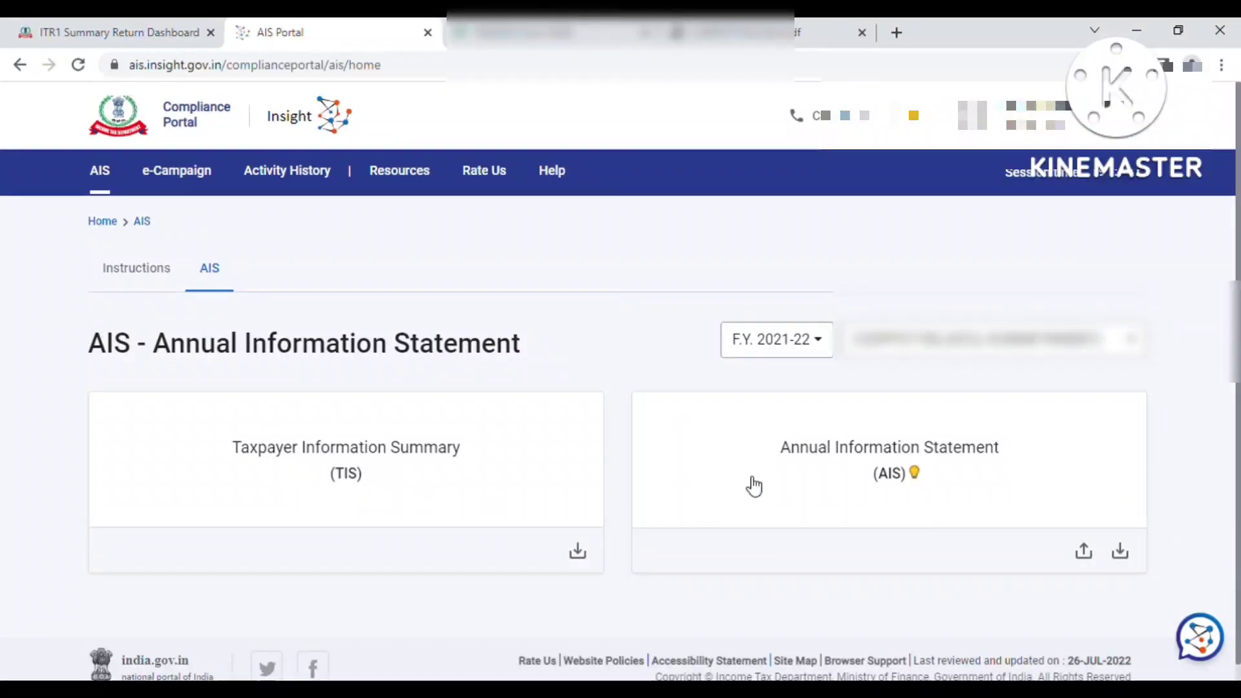
# Step: Open the Taxpayer Information Summary (TIS) for F.Y. 2021-22 and examine its general information and information categories
pyautogui.click(360, 477)
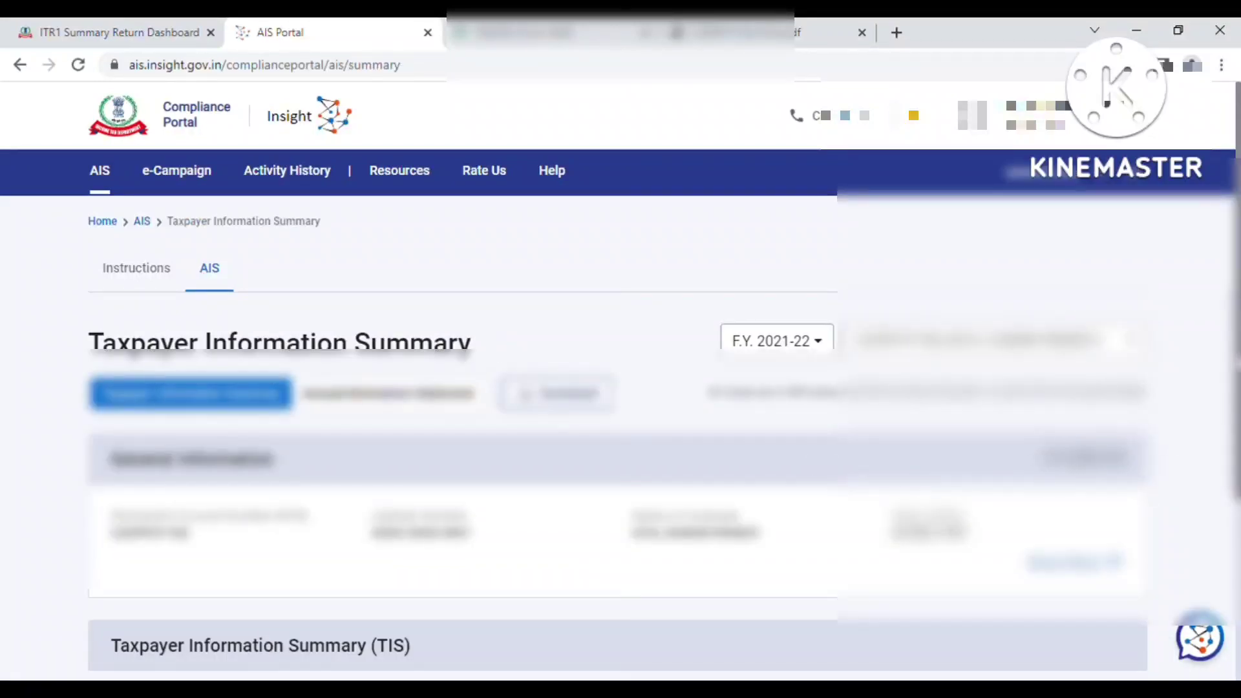
pyautogui.scroll(-2, 621, 380)
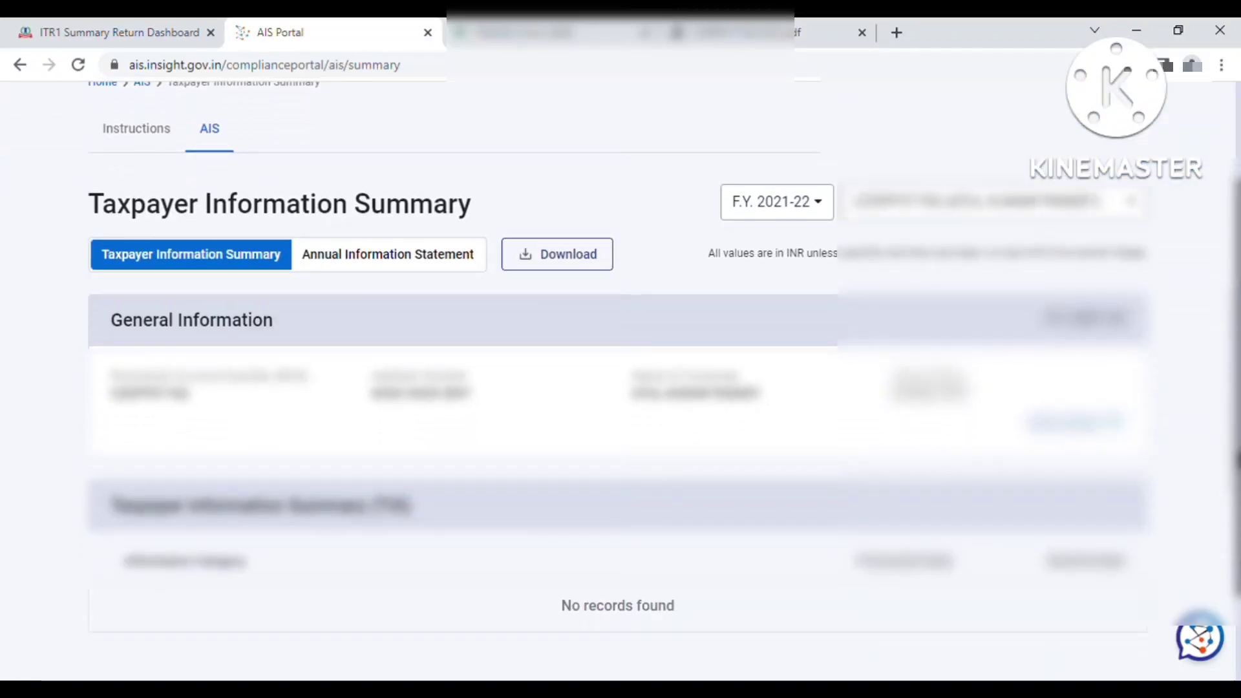
pyautogui.moveTo(1240, 451); pyautogui.dragTo(1239, 507)
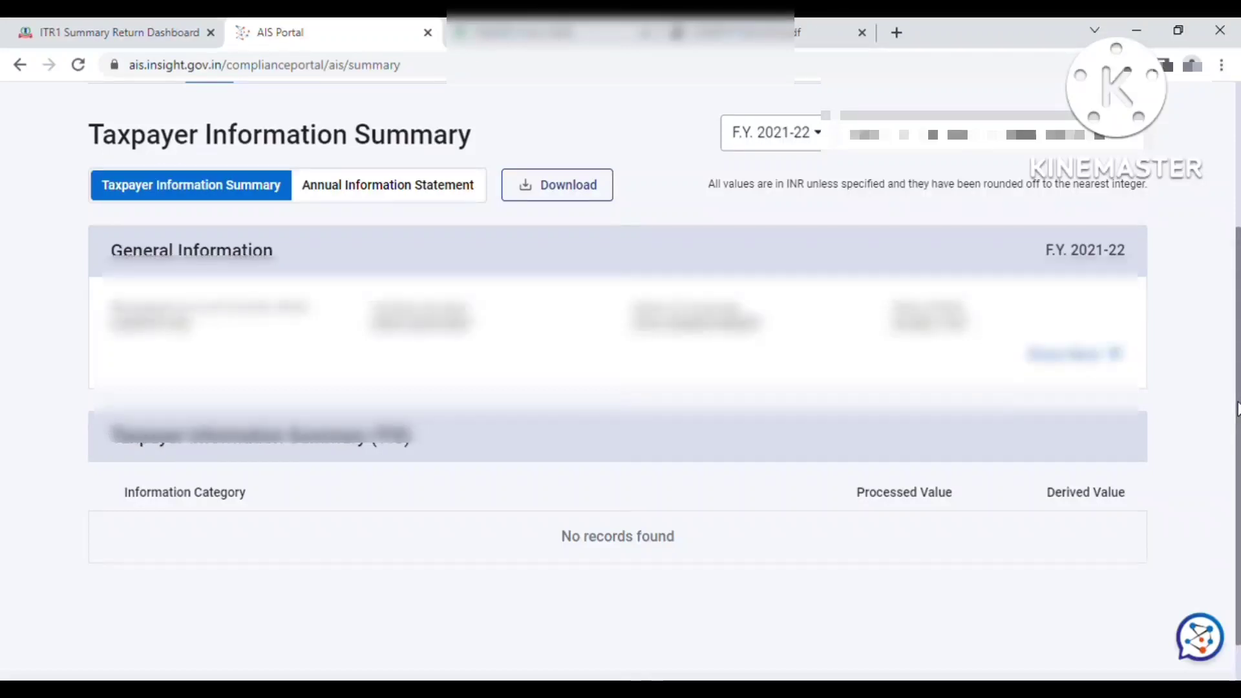
pyautogui.moveTo(1237, 409)
pyautogui.mouseDown()
pyautogui.moveTo(1238, 349)
pyautogui.moveTo(1237, 413)
pyautogui.mouseUp()
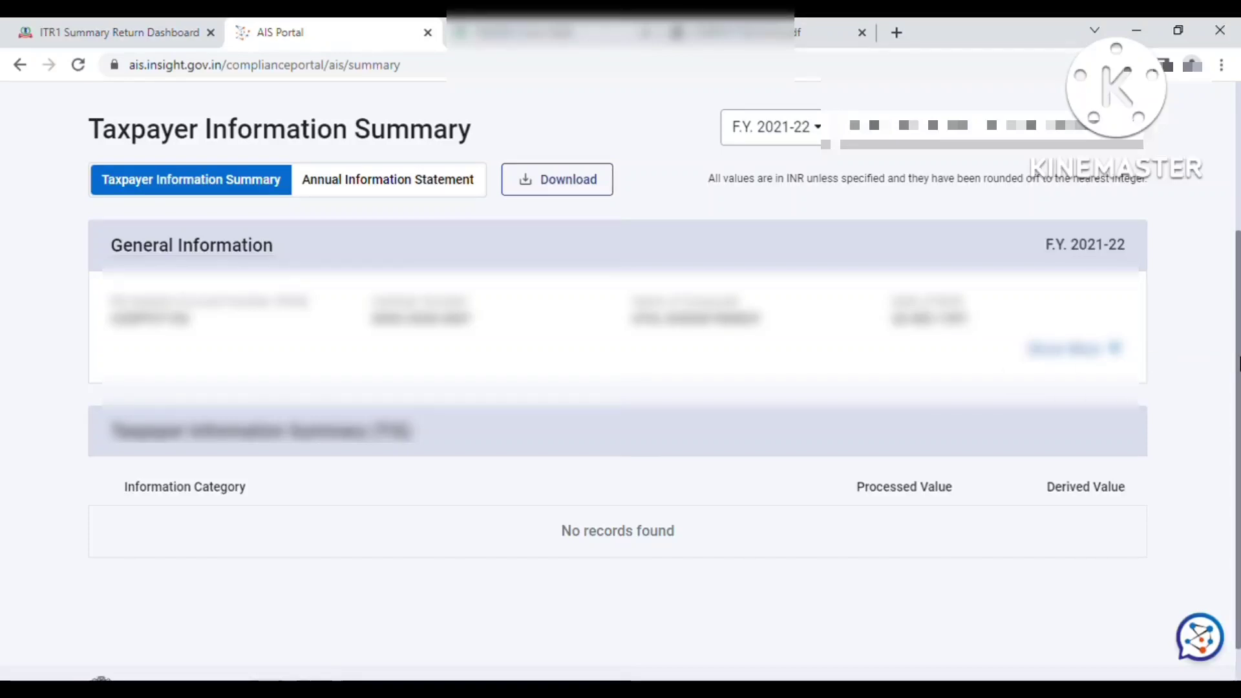
pyautogui.moveTo(1238, 358); pyautogui.dragTo(1238, 360)
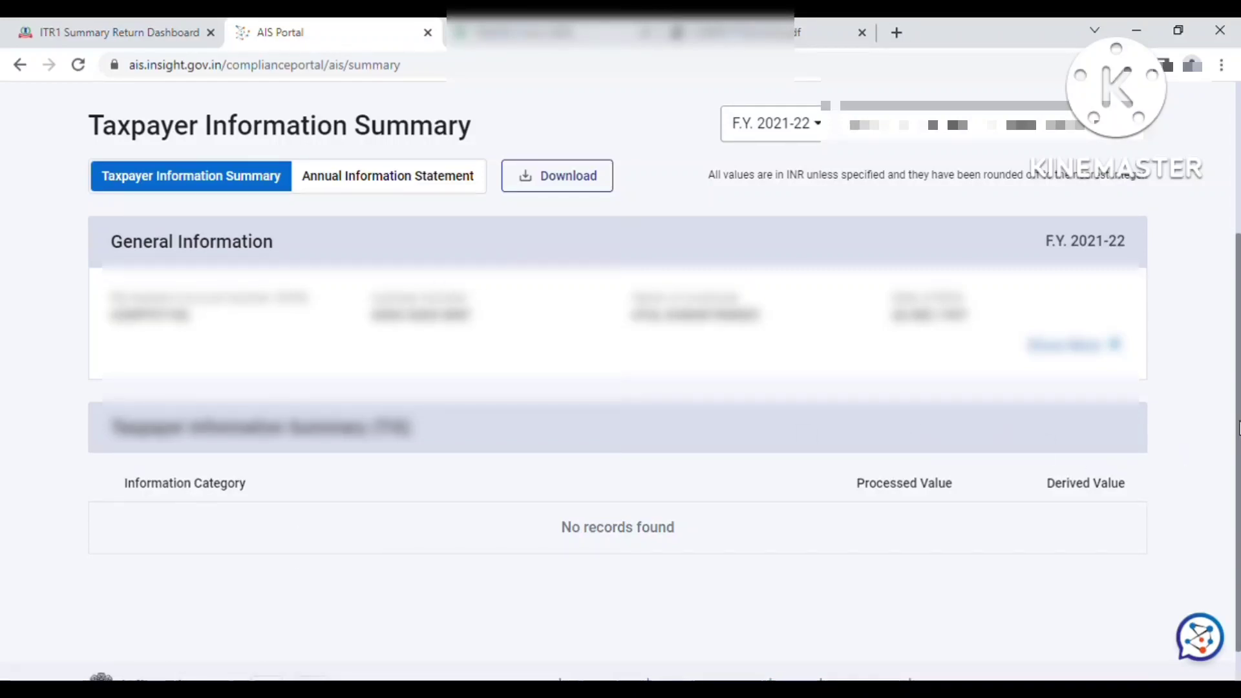
pyautogui.moveTo(1239, 421)
pyautogui.mouseDown()
pyautogui.moveTo(1239, 382)
pyautogui.moveTo(1239, 419)
pyautogui.mouseUp()
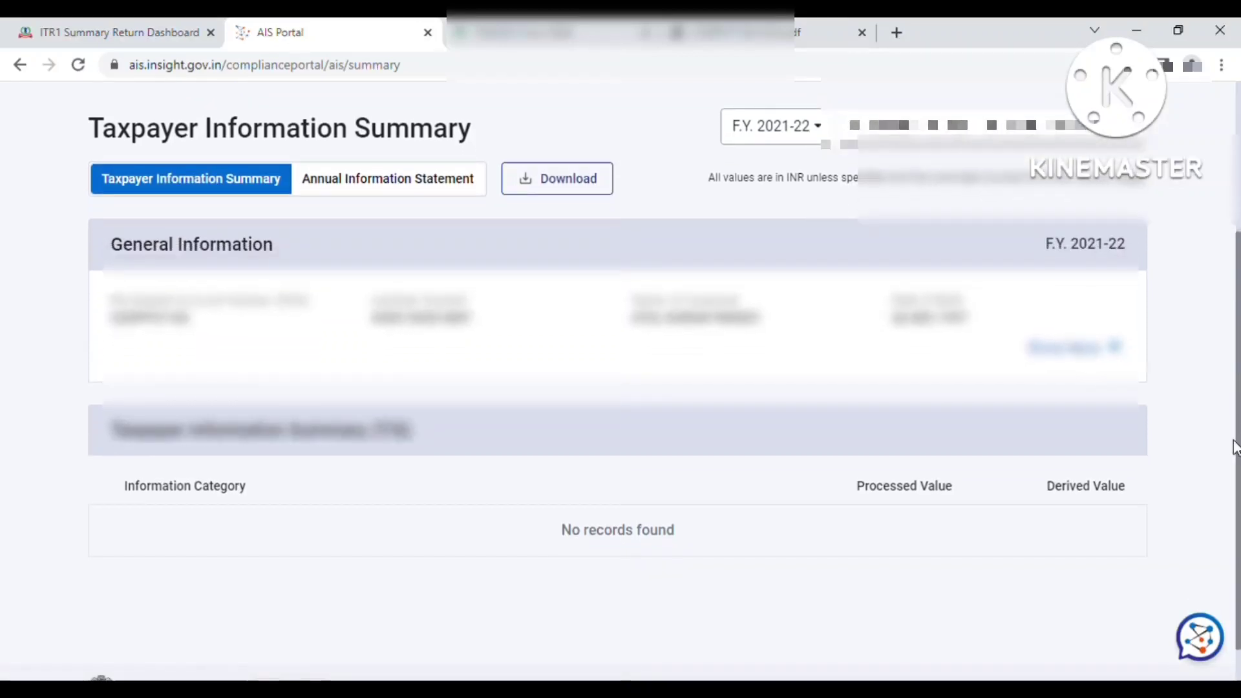
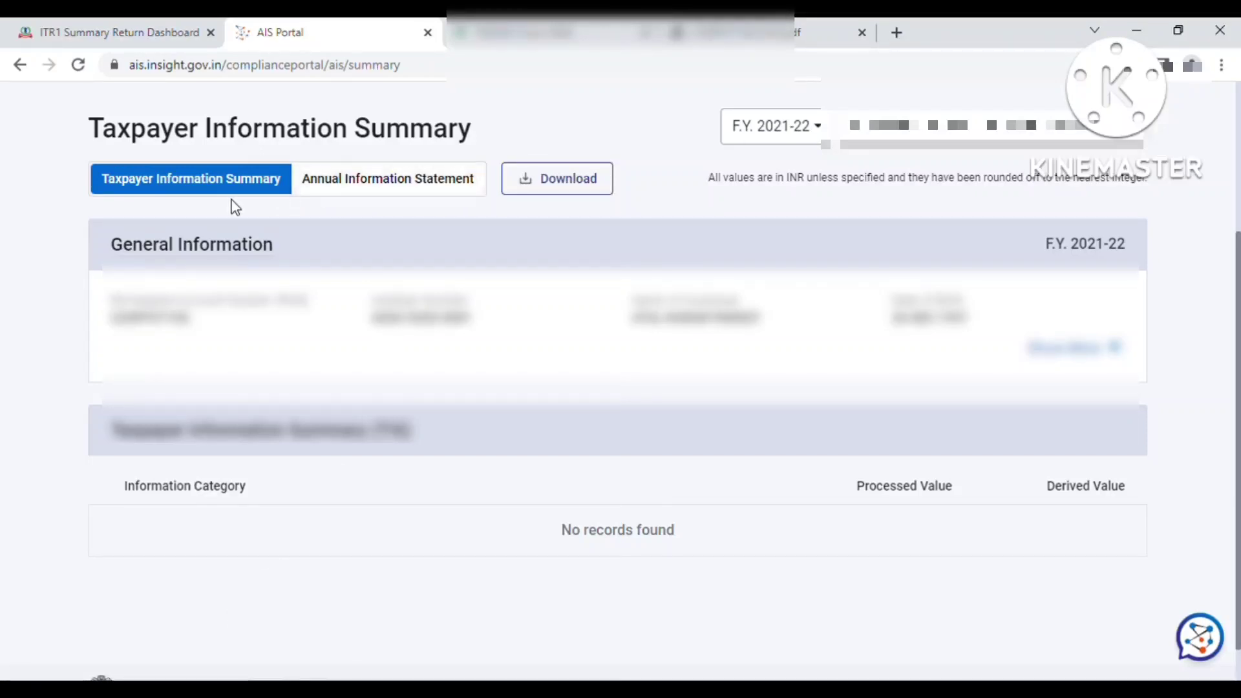
# Step: Switch to the Annual Information Statement and examine the Part B1 tax deducted or collected at source, returning to the ITR-1 summary
pyautogui.click(357, 181)
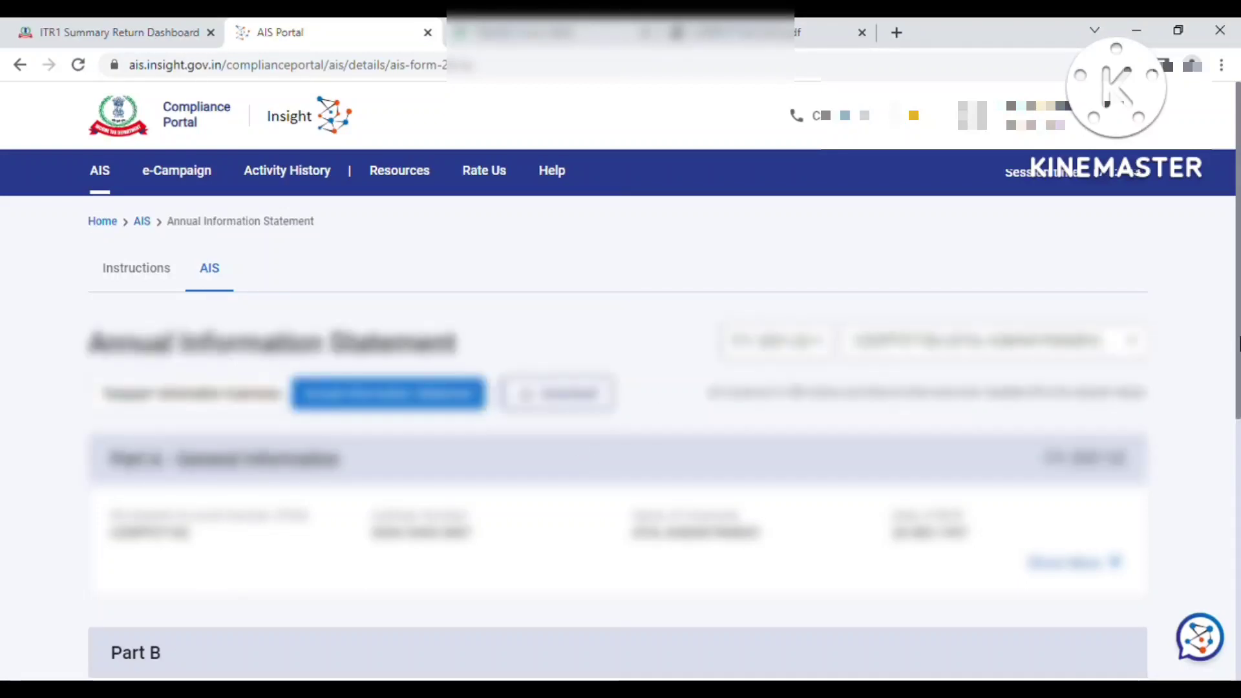
pyautogui.moveTo(1237, 343); pyautogui.dragTo(1238, 540)
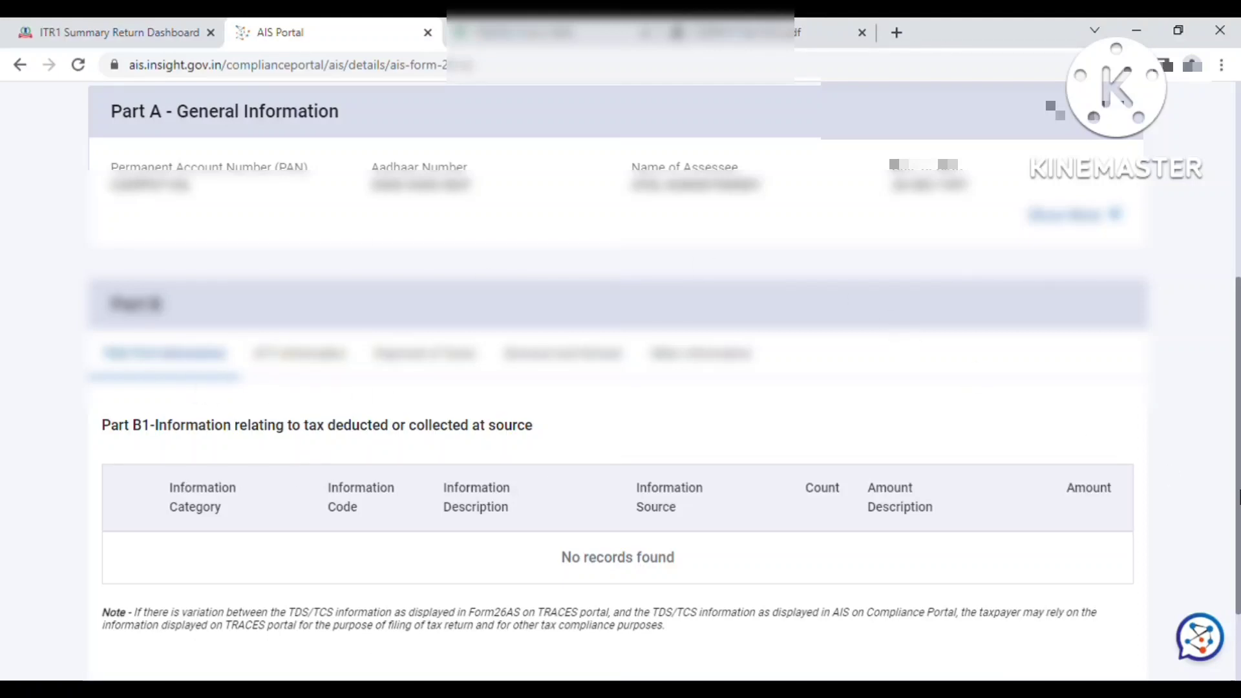
pyautogui.moveTo(1240, 490); pyautogui.dragTo(1205, 347)
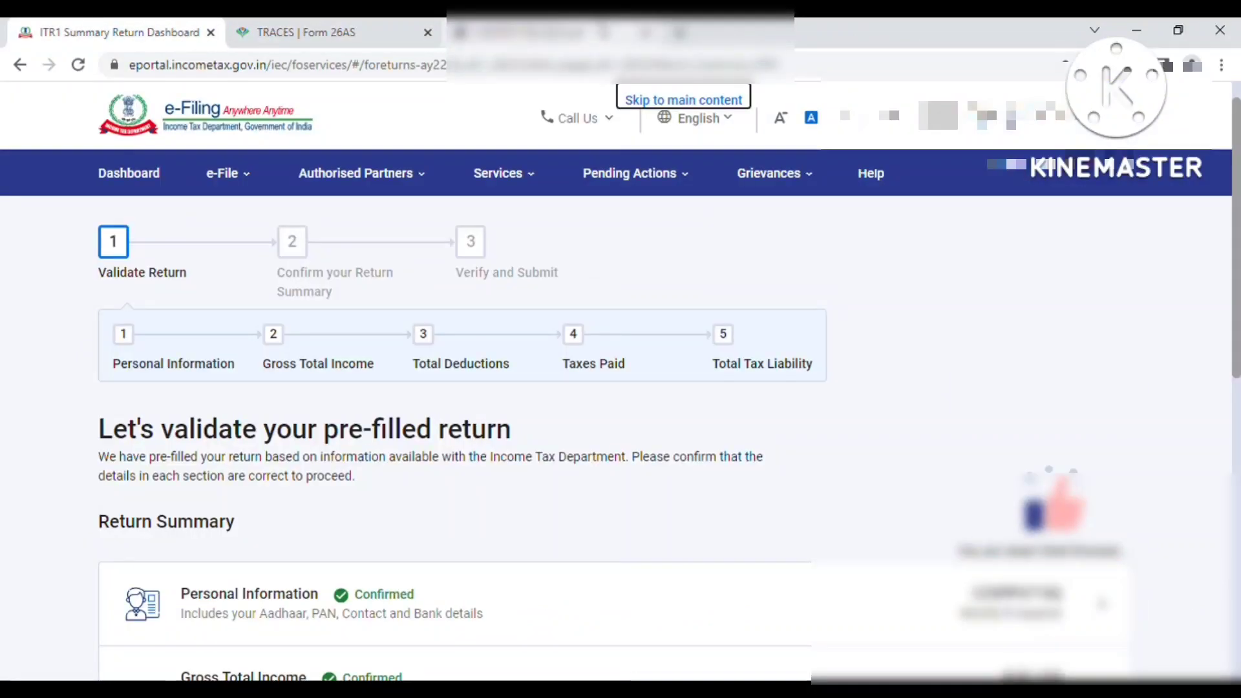
# Step: Review the confirmed sections of the ITR-1 return summary and look through the Income Tax Returns options
pyautogui.click(226, 173)
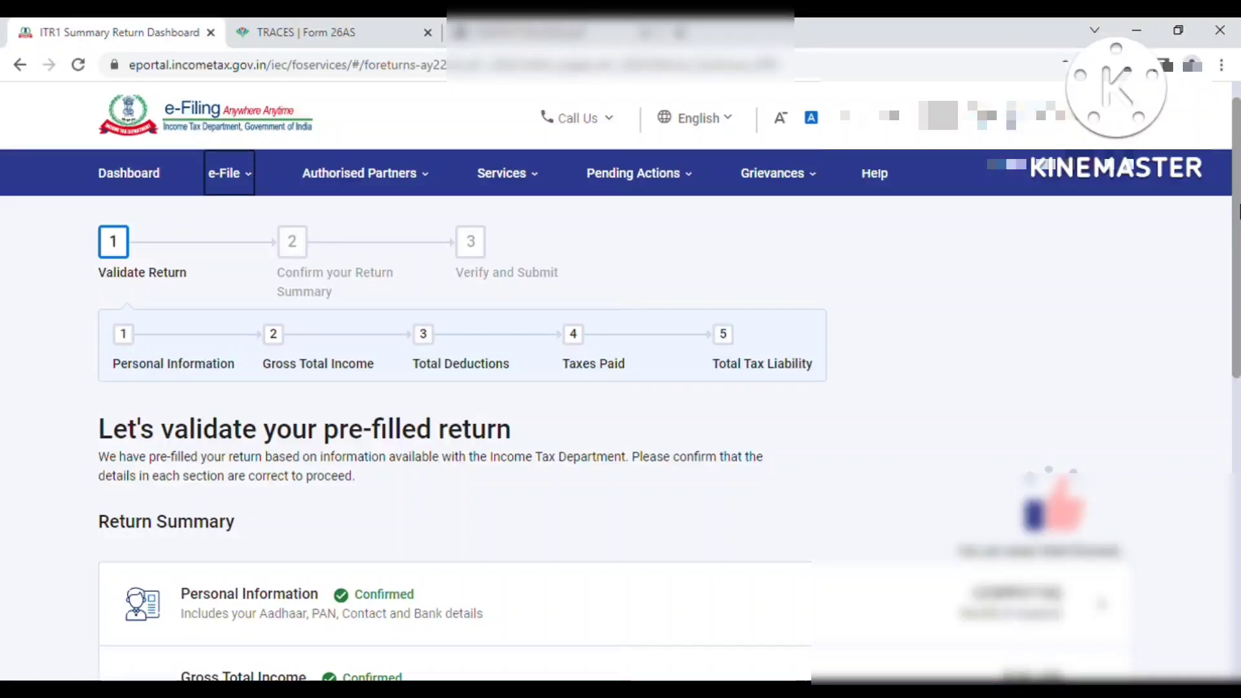
pyautogui.scroll(-8, 1213, 435)
pyautogui.scroll(1, 1212, 453)
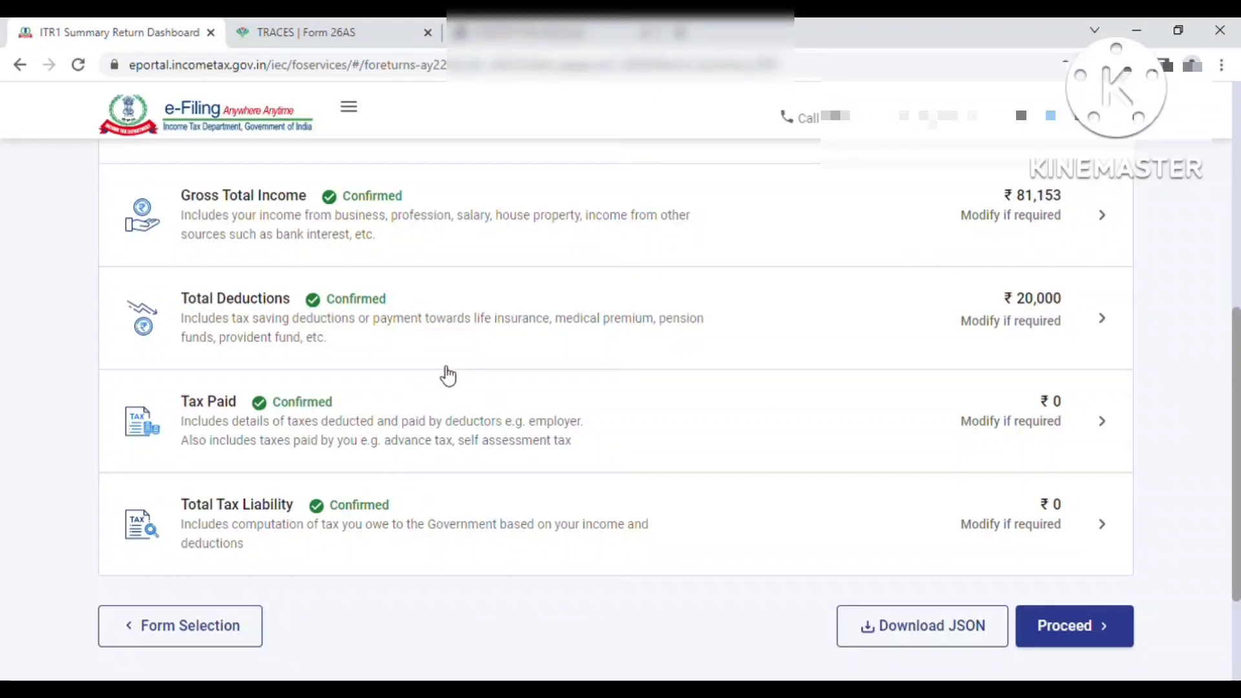
pyautogui.moveTo(1237, 424); pyautogui.dragTo(1227, 255)
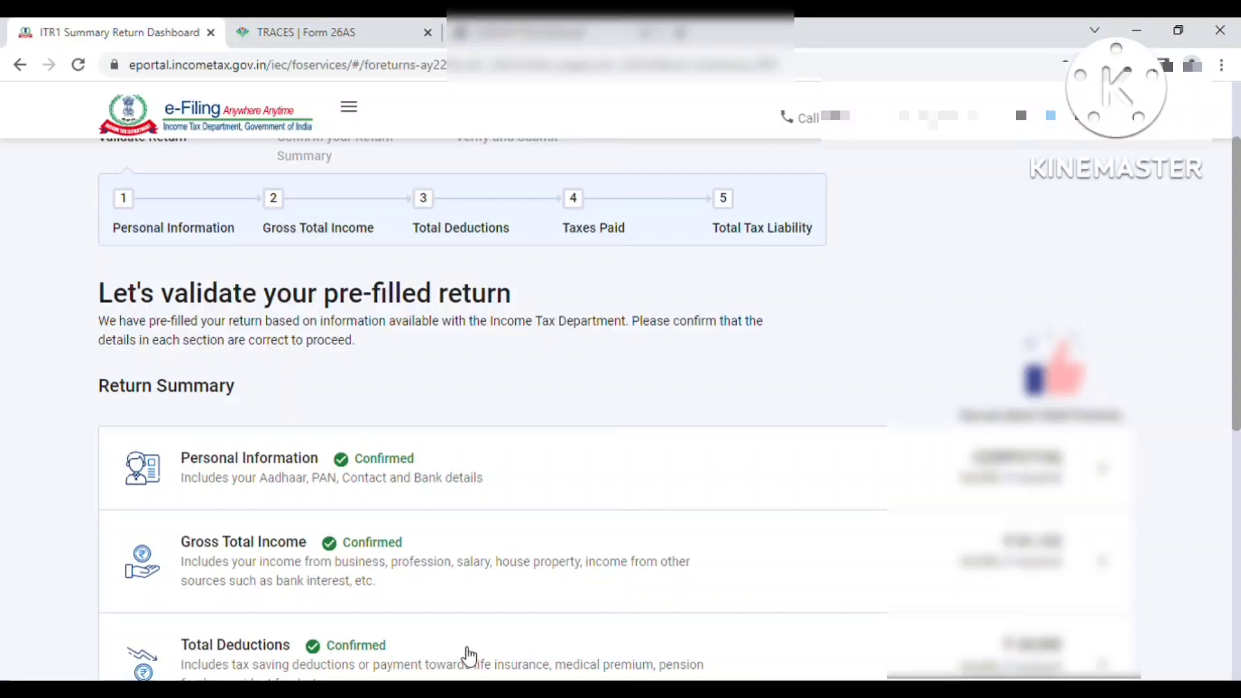
pyautogui.moveTo(1234, 362); pyautogui.dragTo(1227, 277)
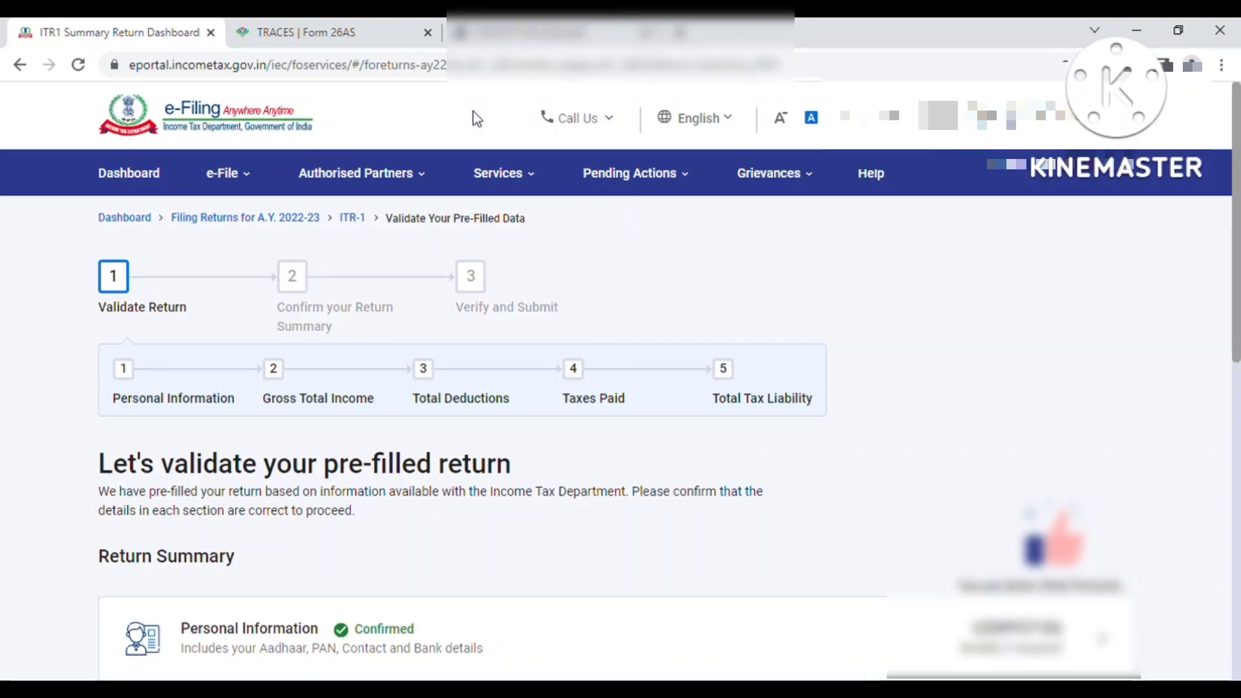
pyautogui.click(236, 184)
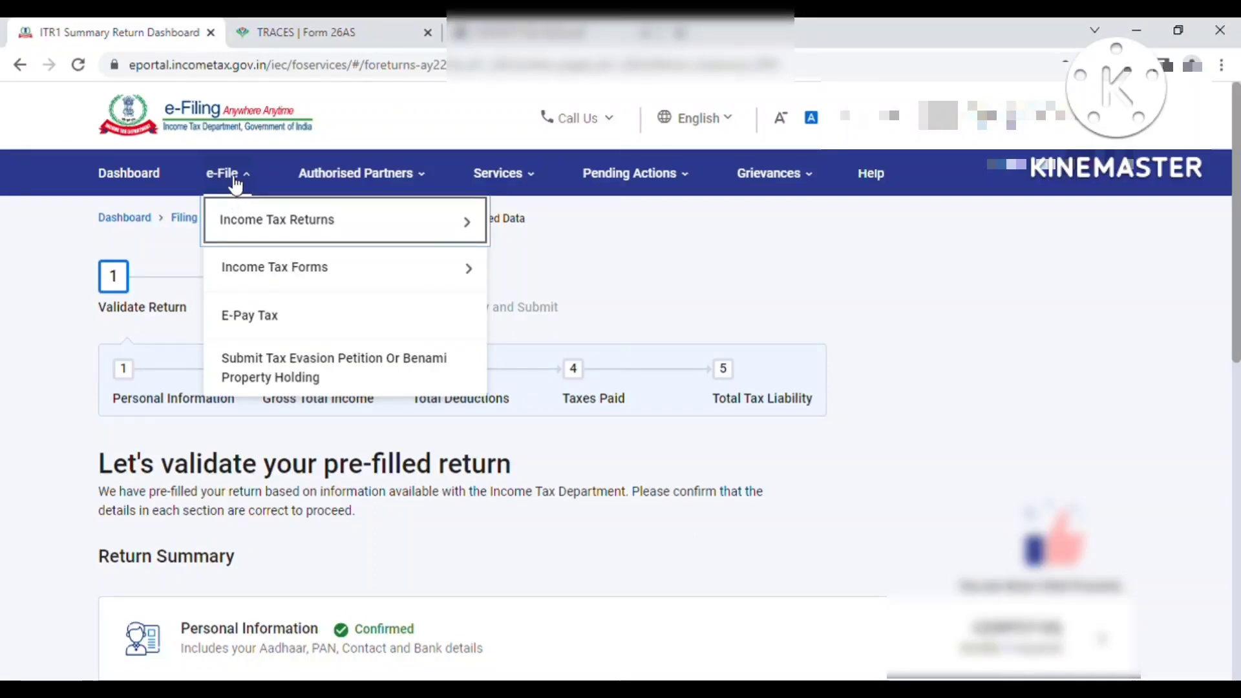
pyautogui.click(249, 230)
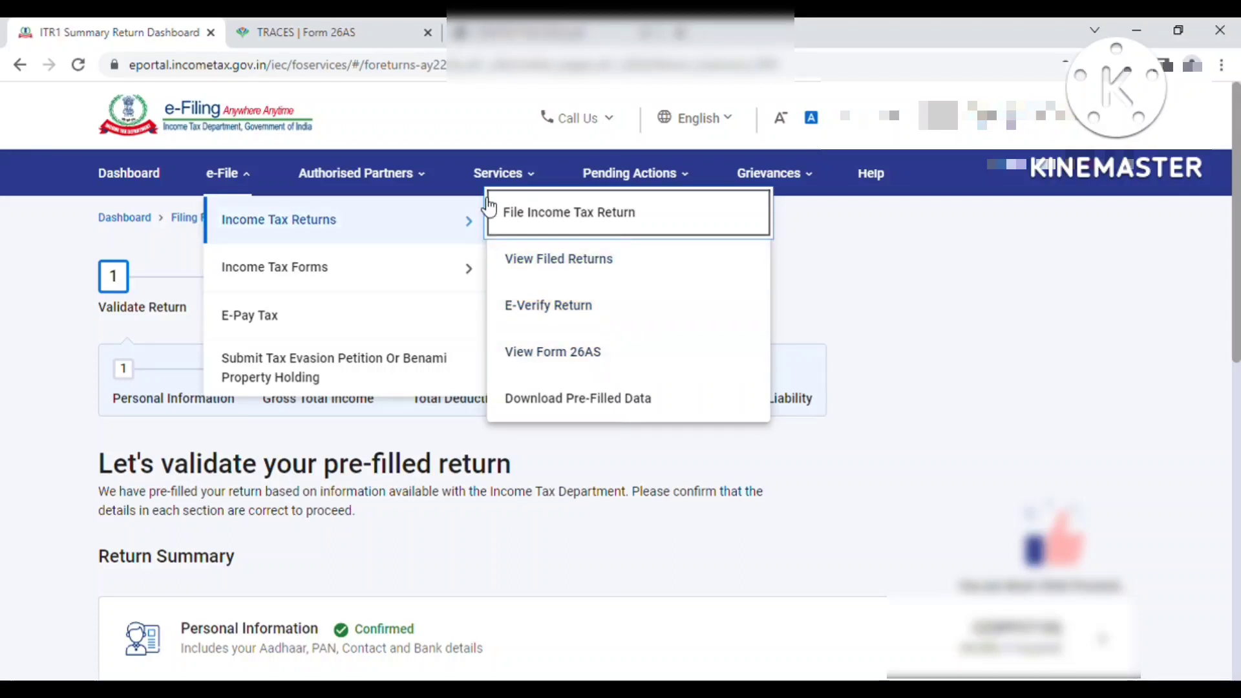
pyautogui.moveTo(526, 172)
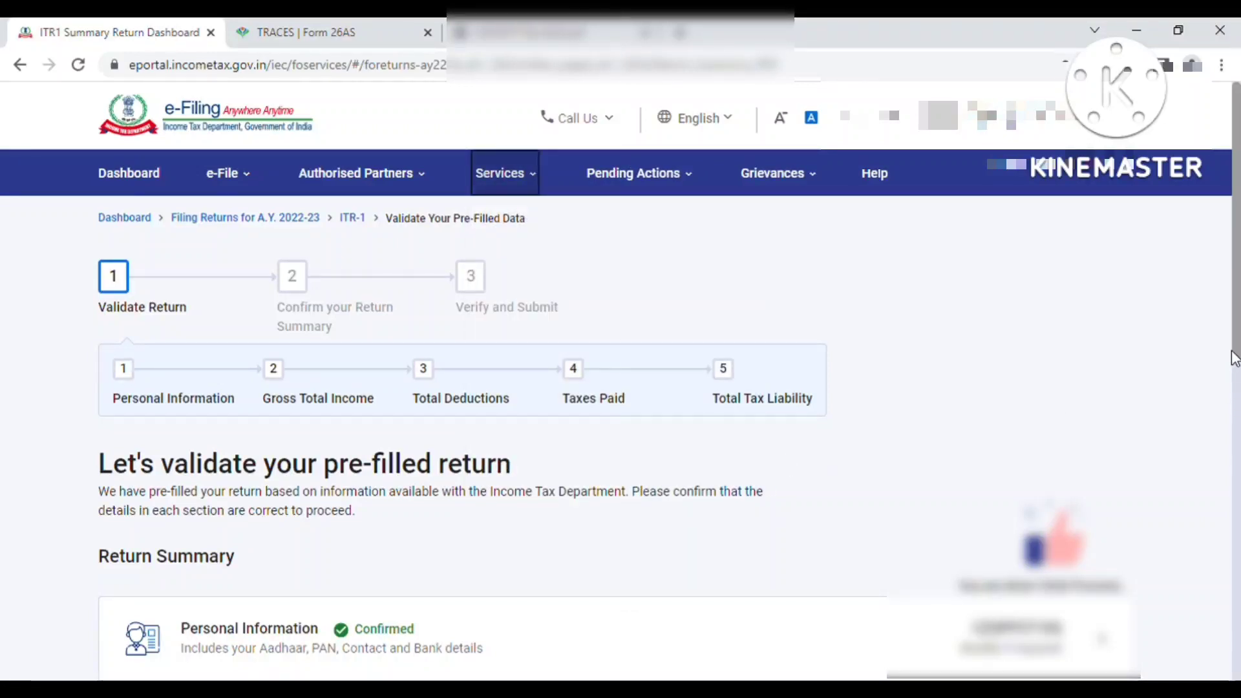
# Step: Check the validated return summary through Total Tax Liability and proceed to the Tax Summary for confirmation
pyautogui.moveTo(1238, 397); pyautogui.dragTo(1234, 478)
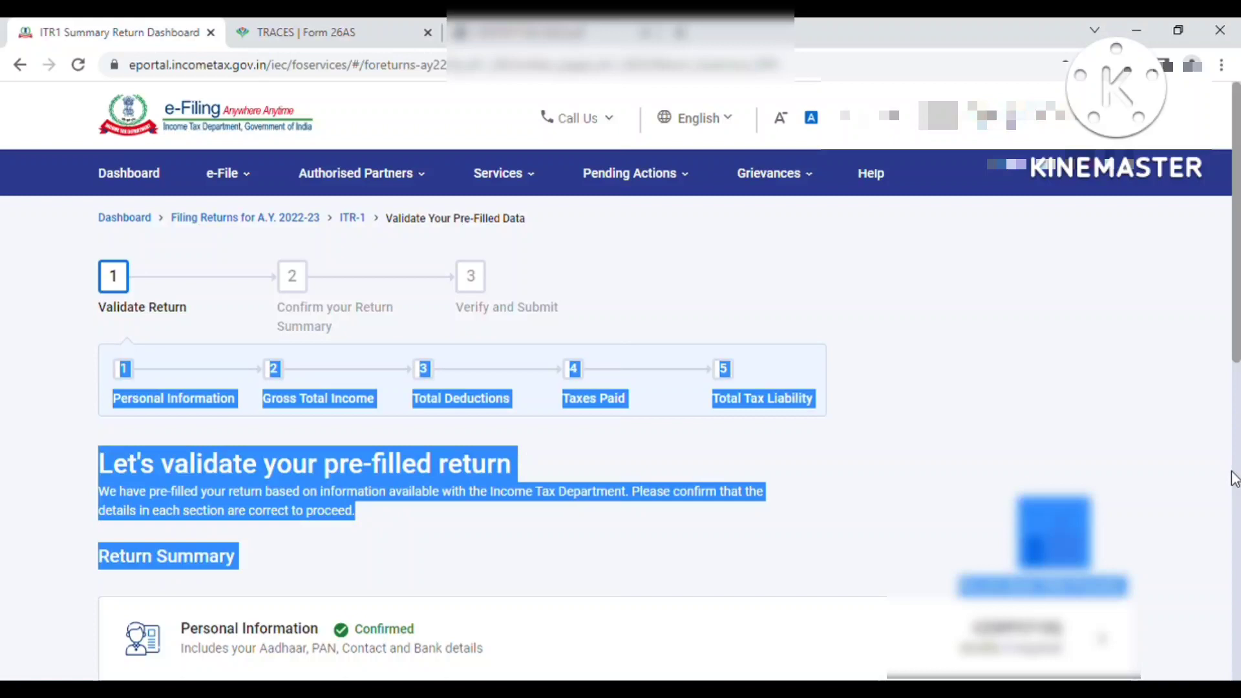
pyautogui.click(1210, 440)
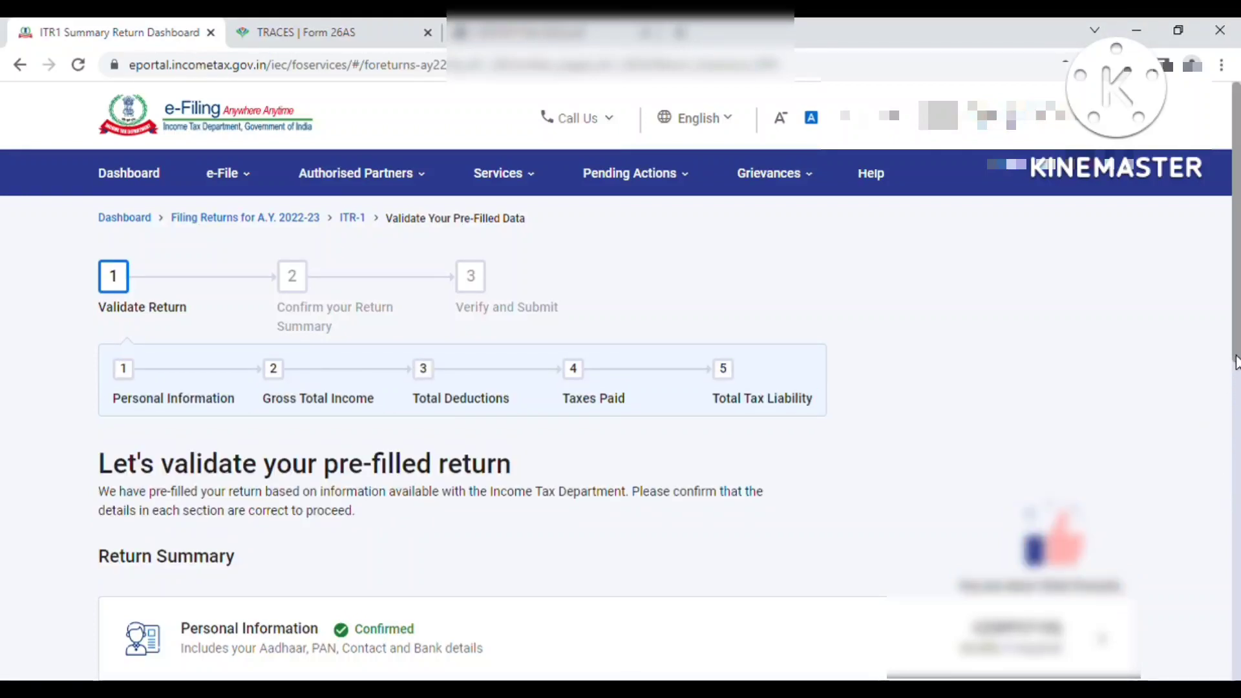
pyautogui.moveTo(1236, 362); pyautogui.dragTo(1236, 510)
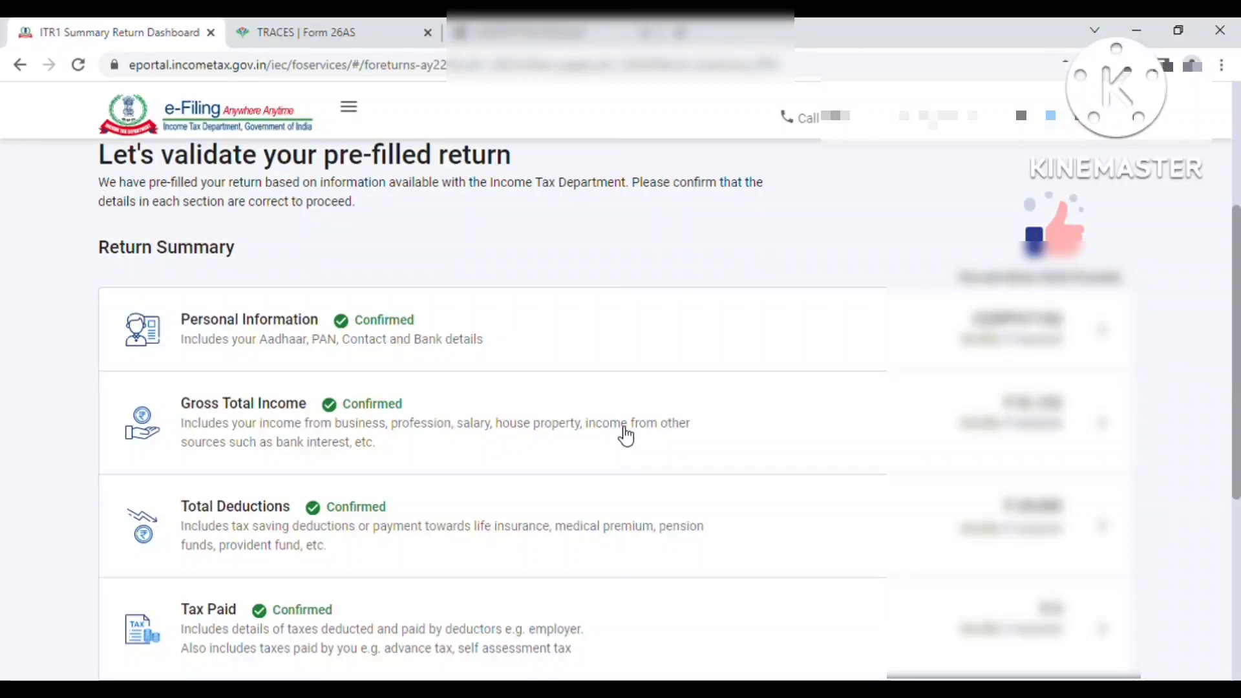
pyautogui.moveTo(1238, 407); pyautogui.dragTo(1238, 542)
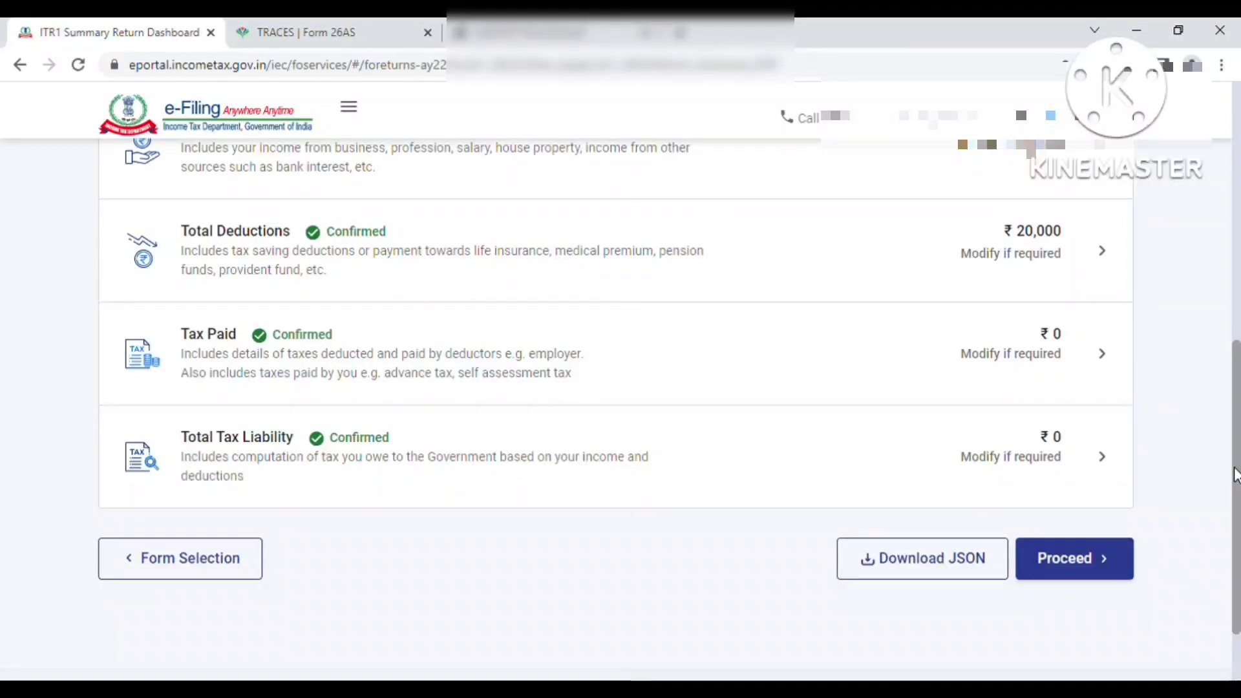
pyautogui.click(1060, 580)
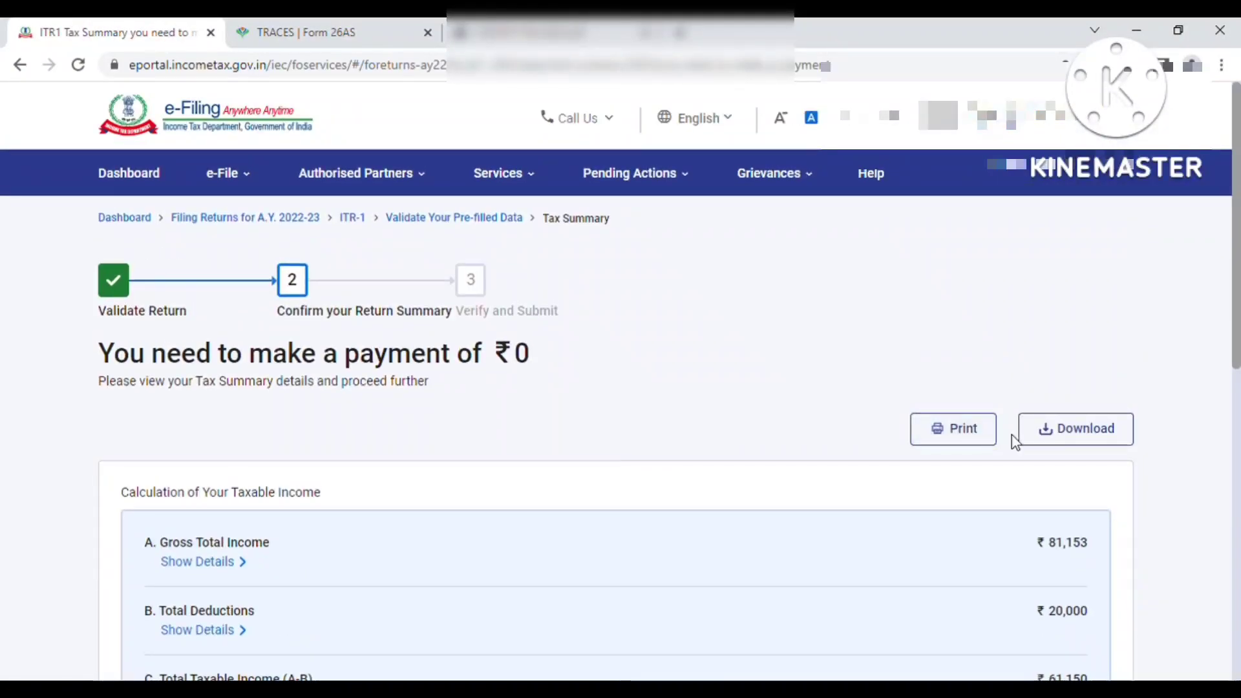
# Step: Proceed from the Tax Summary to the return preview, ticking the declaration checkbox and leaving the Tax Return Preparer details blank
pyautogui.moveTo(1238, 298); pyautogui.dragTo(1235, 581)
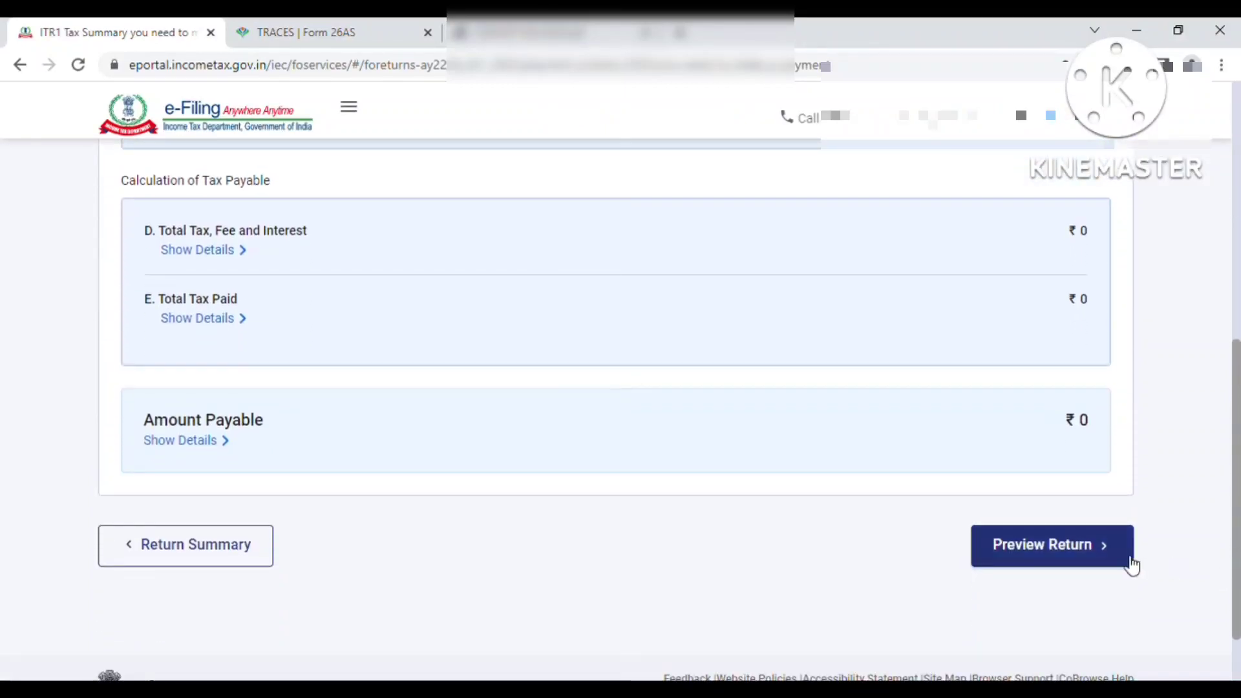
pyautogui.click(1086, 568)
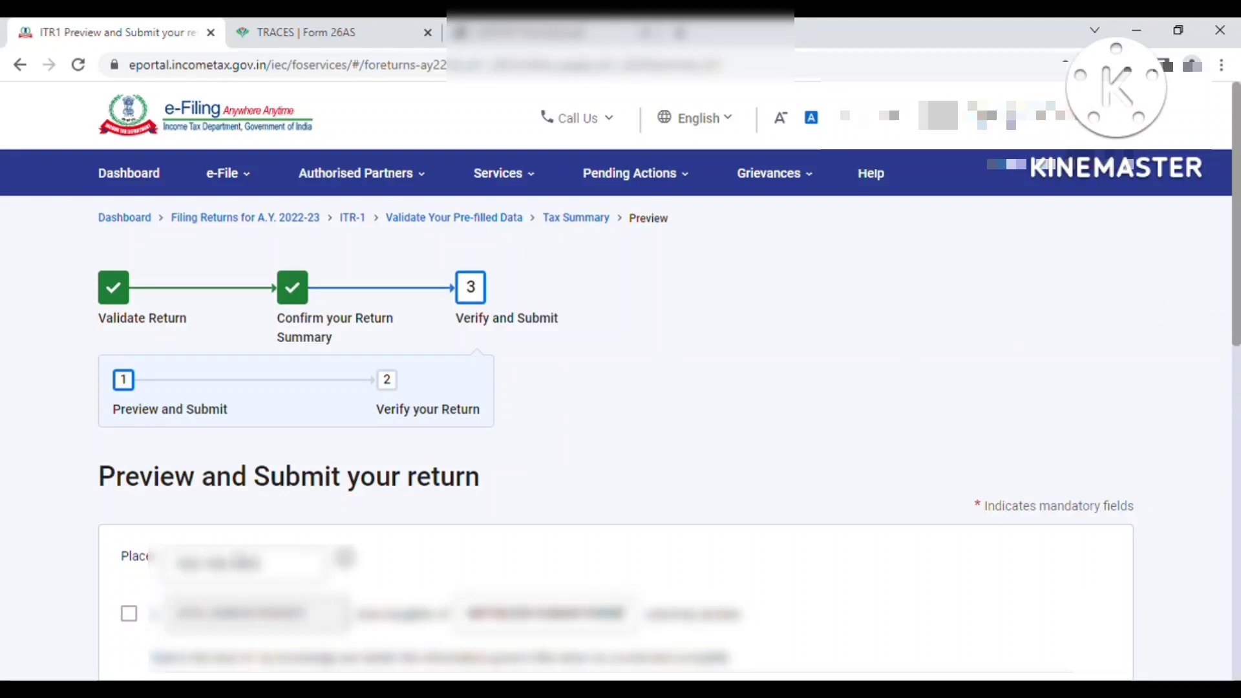
pyautogui.click(129, 614)
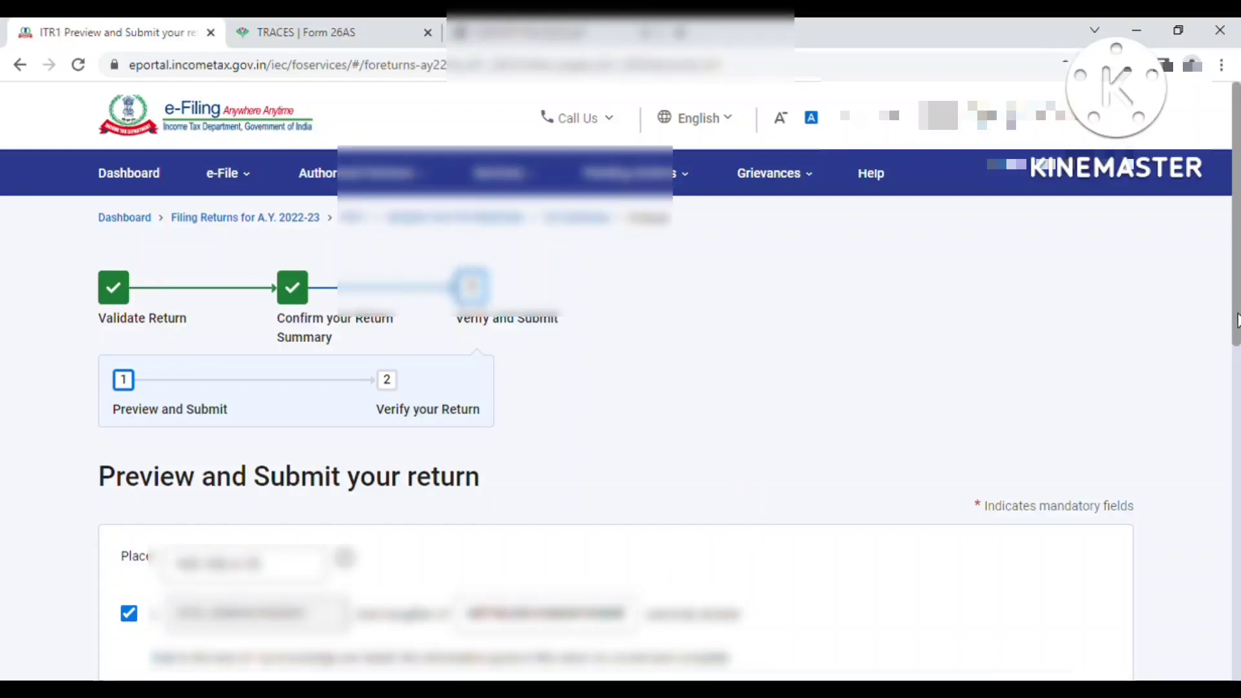
pyautogui.moveTo(1236, 320); pyautogui.dragTo(1236, 599)
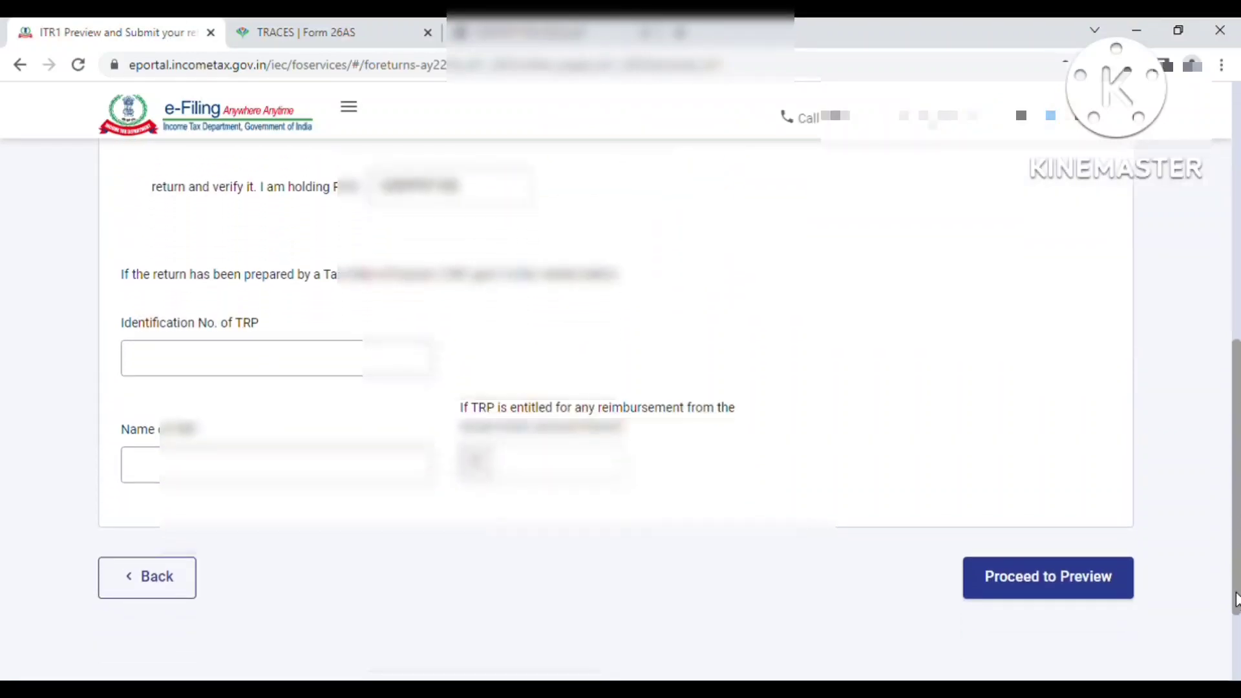
pyautogui.click(1120, 595)
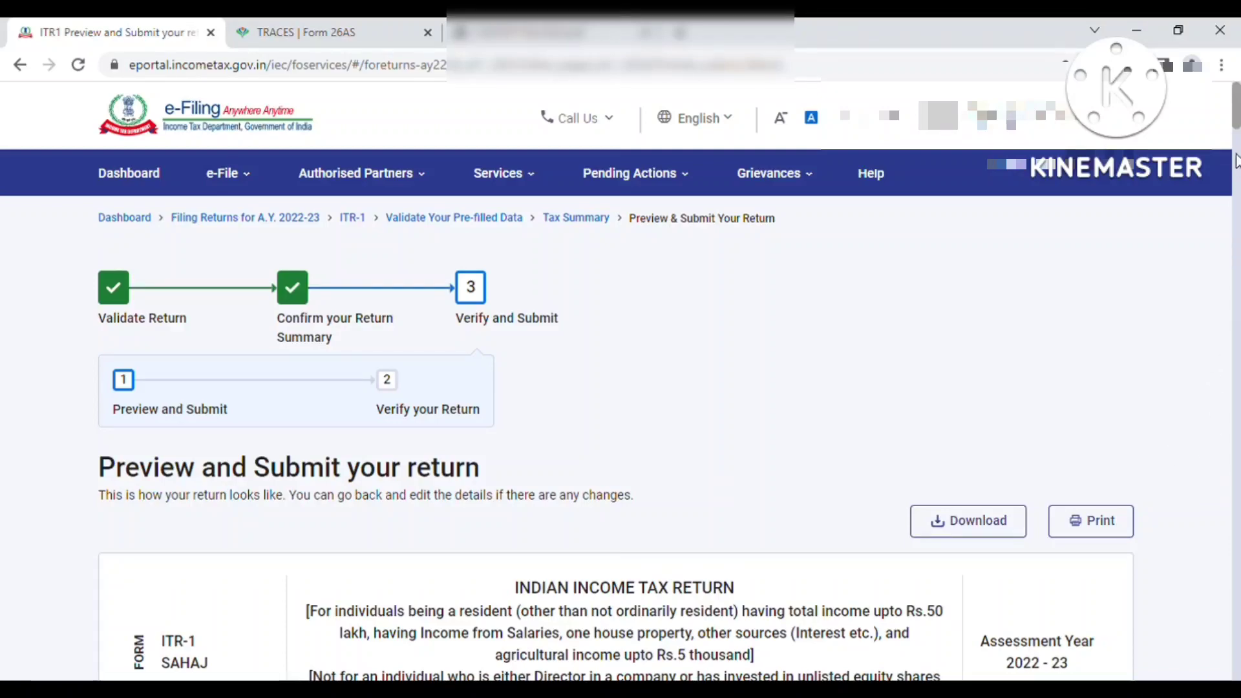
# Step: Review the income, deductions and verification sections of the ITR-1 preview and submit the return for validation
pyautogui.moveTo(1235, 127); pyautogui.dragTo(1232, 385)
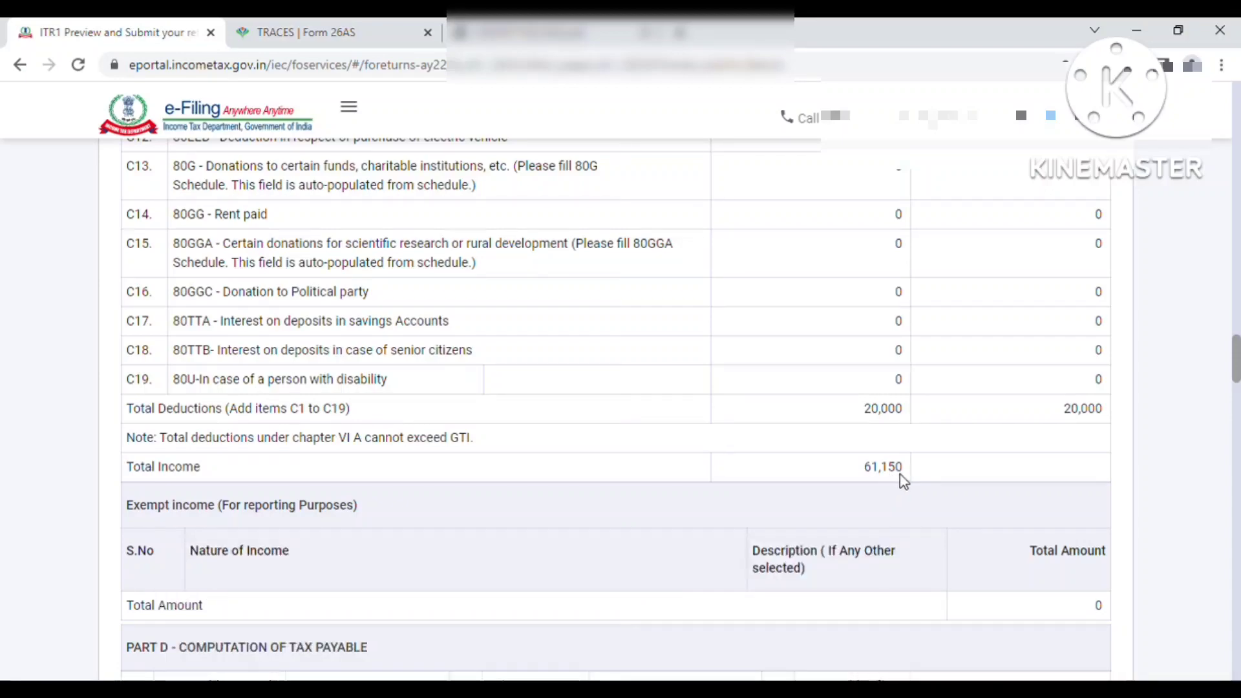
pyautogui.moveTo(1235, 384); pyautogui.dragTo(1235, 298)
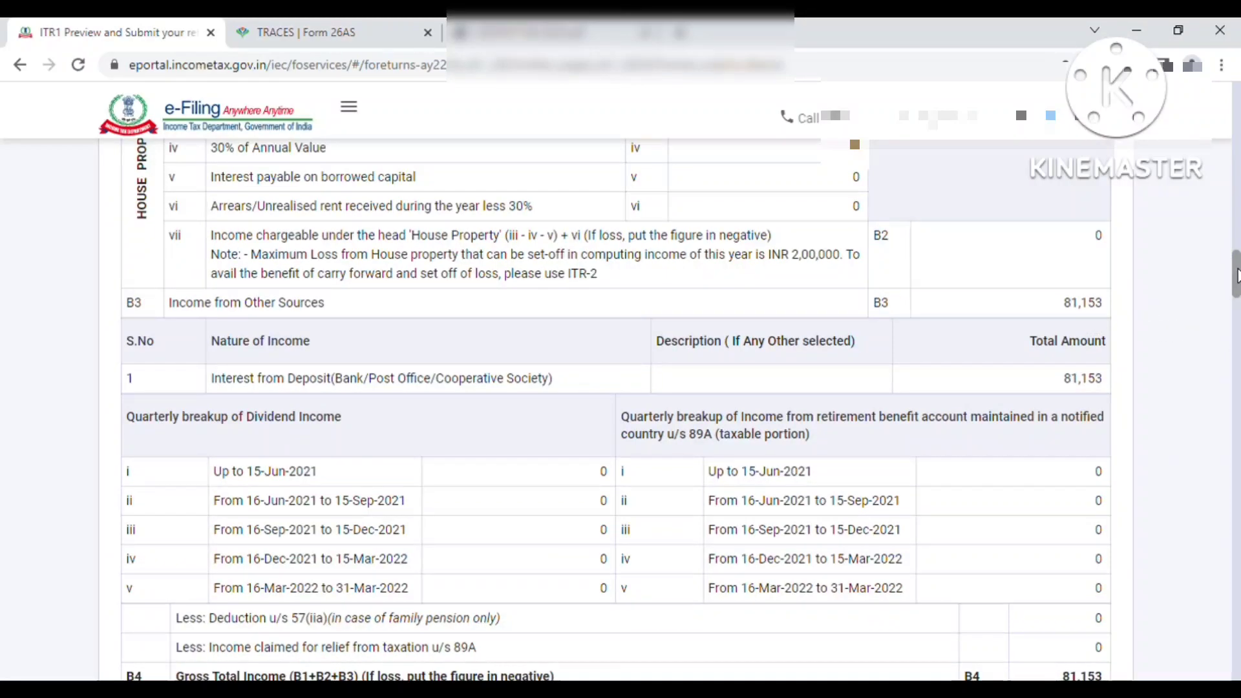
pyautogui.moveTo(1236, 274); pyautogui.dragTo(1226, 364)
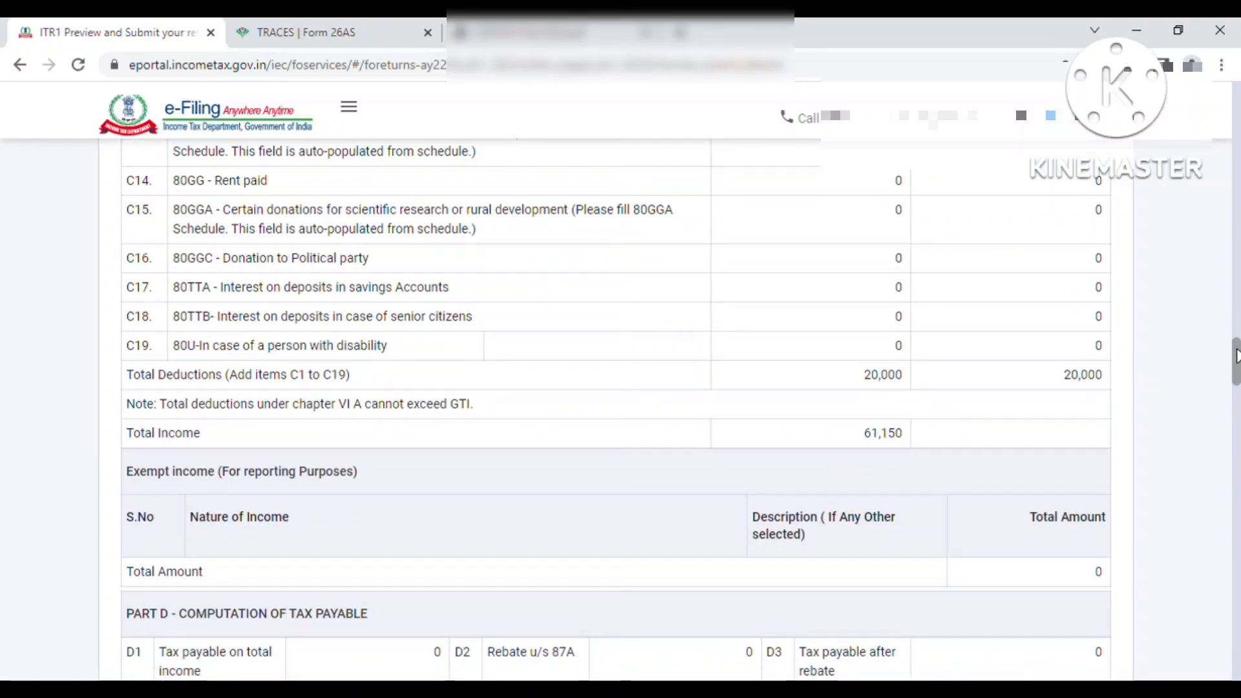
pyautogui.moveTo(1236, 354); pyautogui.dragTo(1199, 654)
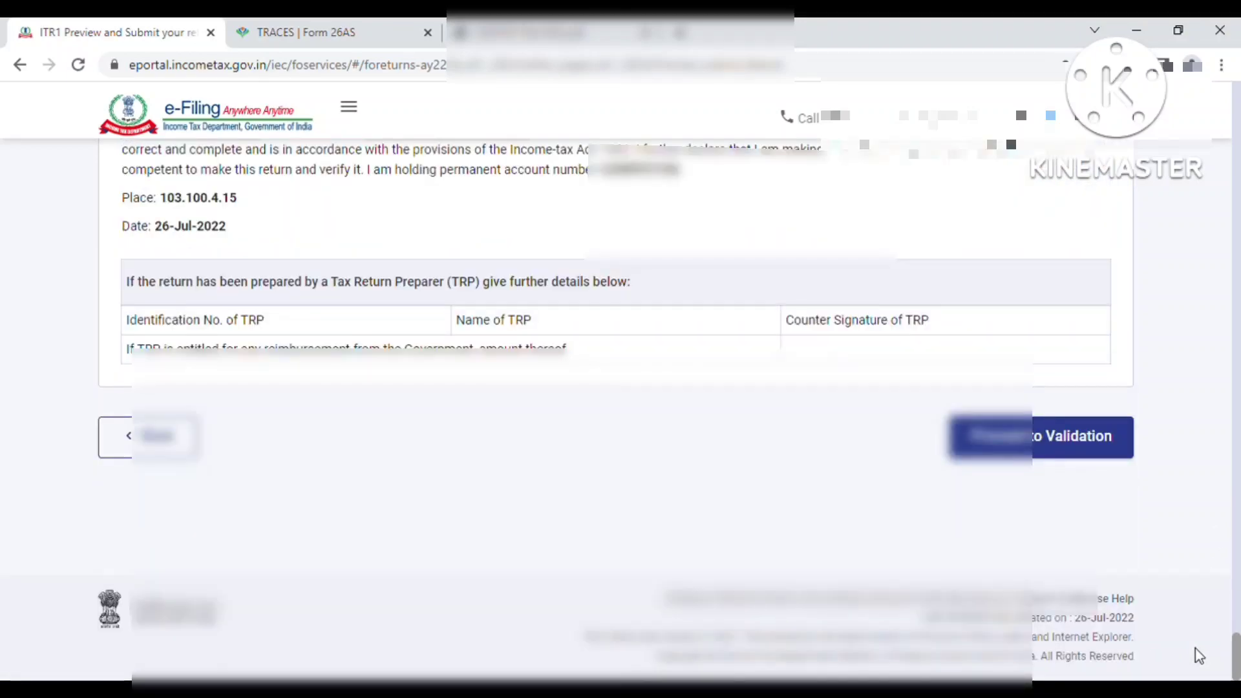
pyautogui.click(1066, 448)
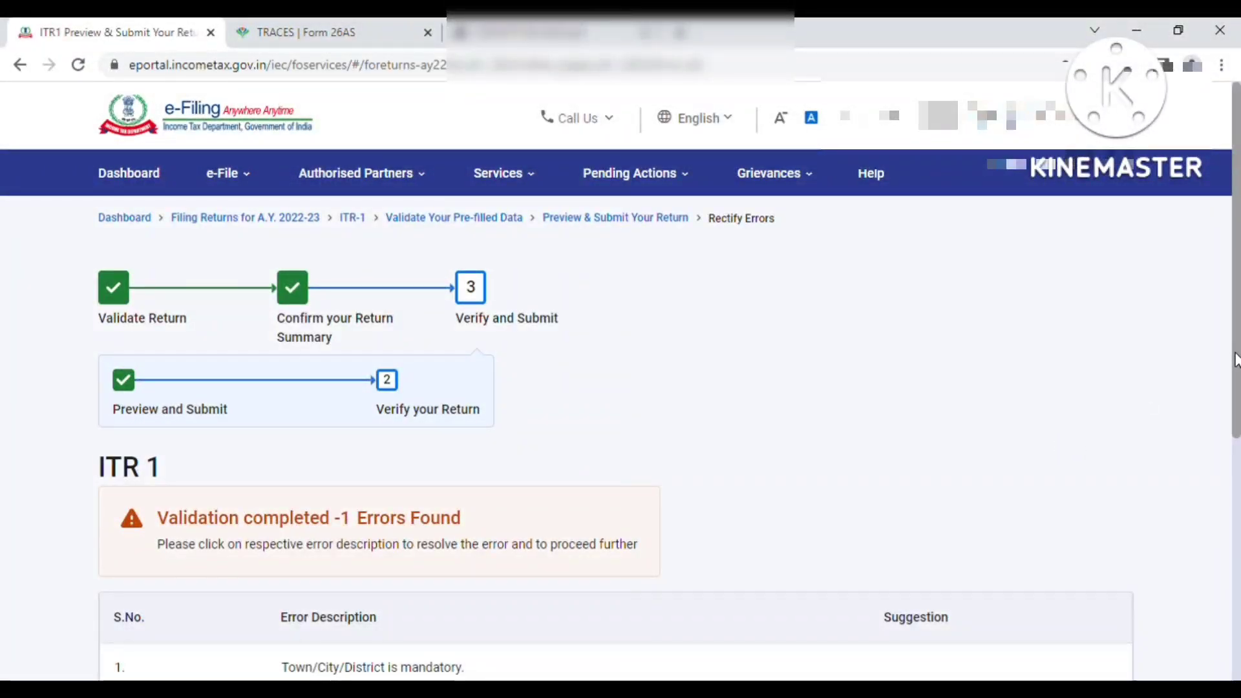
# Step: Examine the error description and items-per-page options in the ITR 1 validation results
pyautogui.moveTo(1235, 359); pyautogui.dragTo(1238, 413)
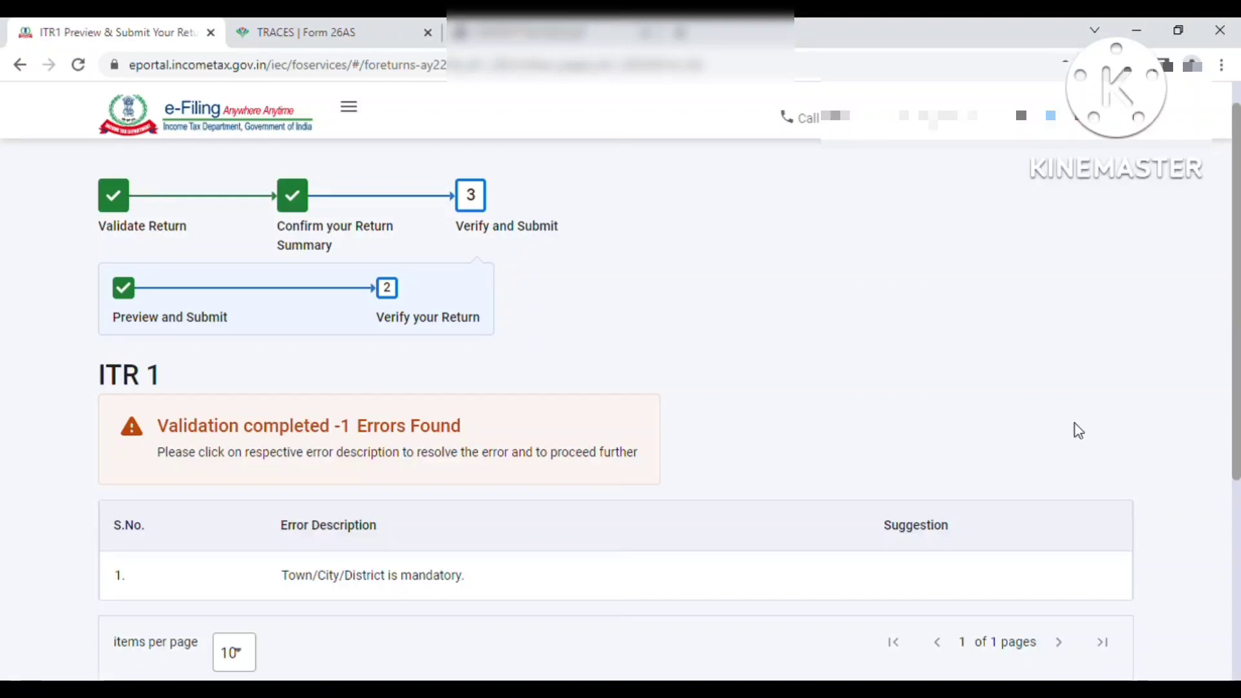
pyautogui.scroll(-1, 1238, 406)
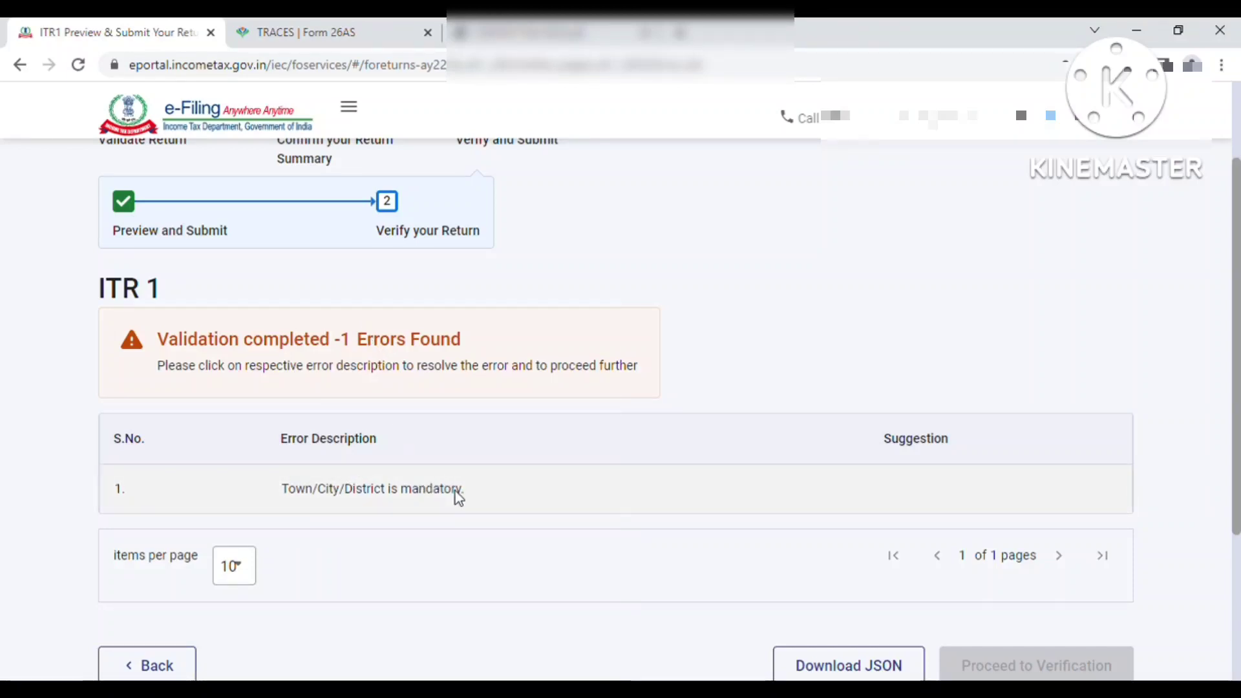
pyautogui.moveTo(1236, 466); pyautogui.dragTo(1236, 540)
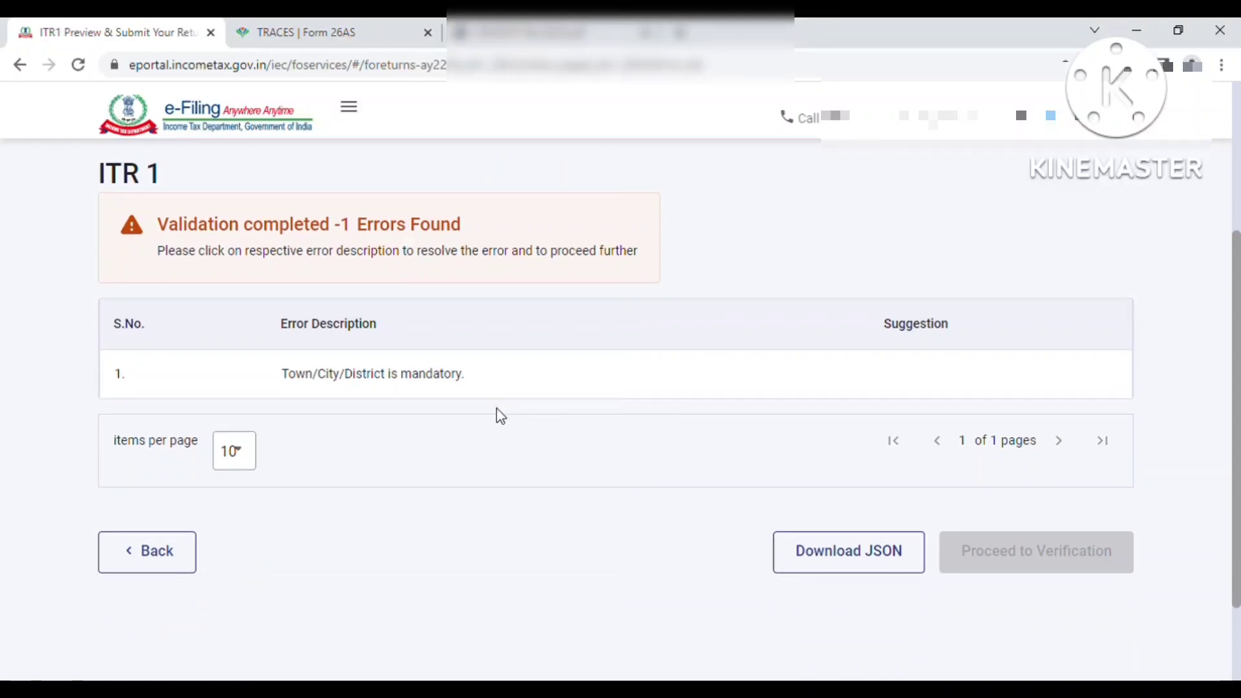
pyautogui.moveTo(1237, 335); pyautogui.dragTo(1226, 147)
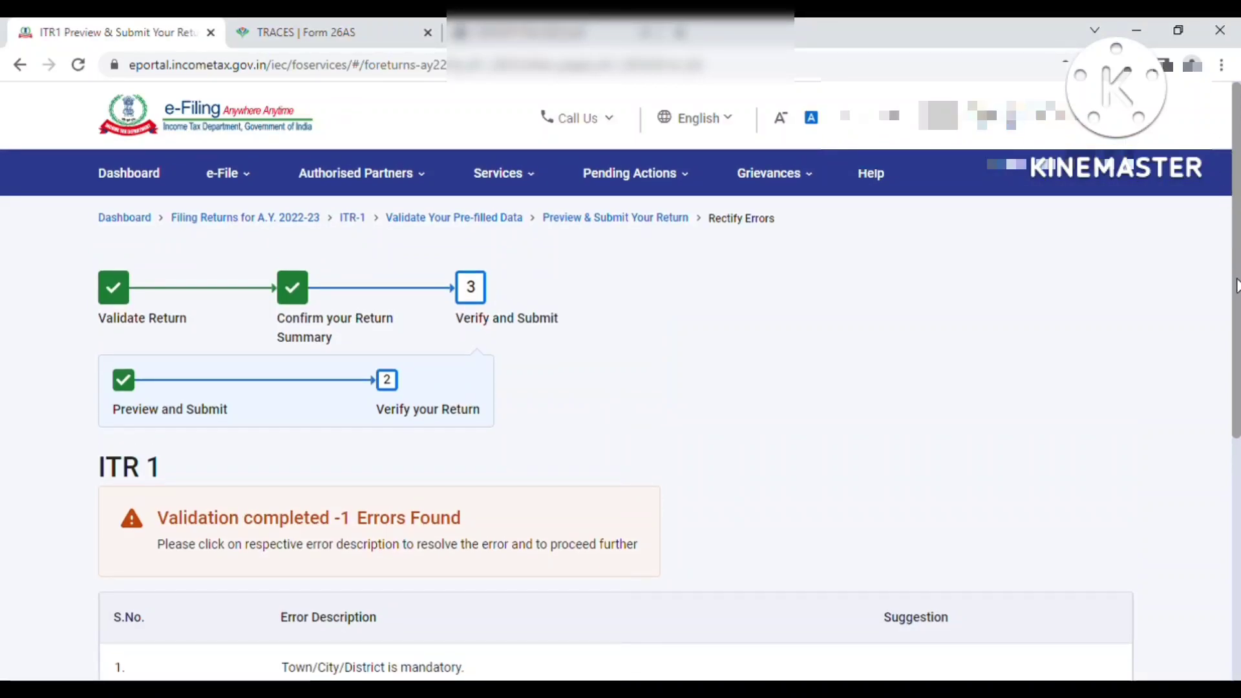
pyautogui.moveTo(1235, 264); pyautogui.dragTo(1238, 540)
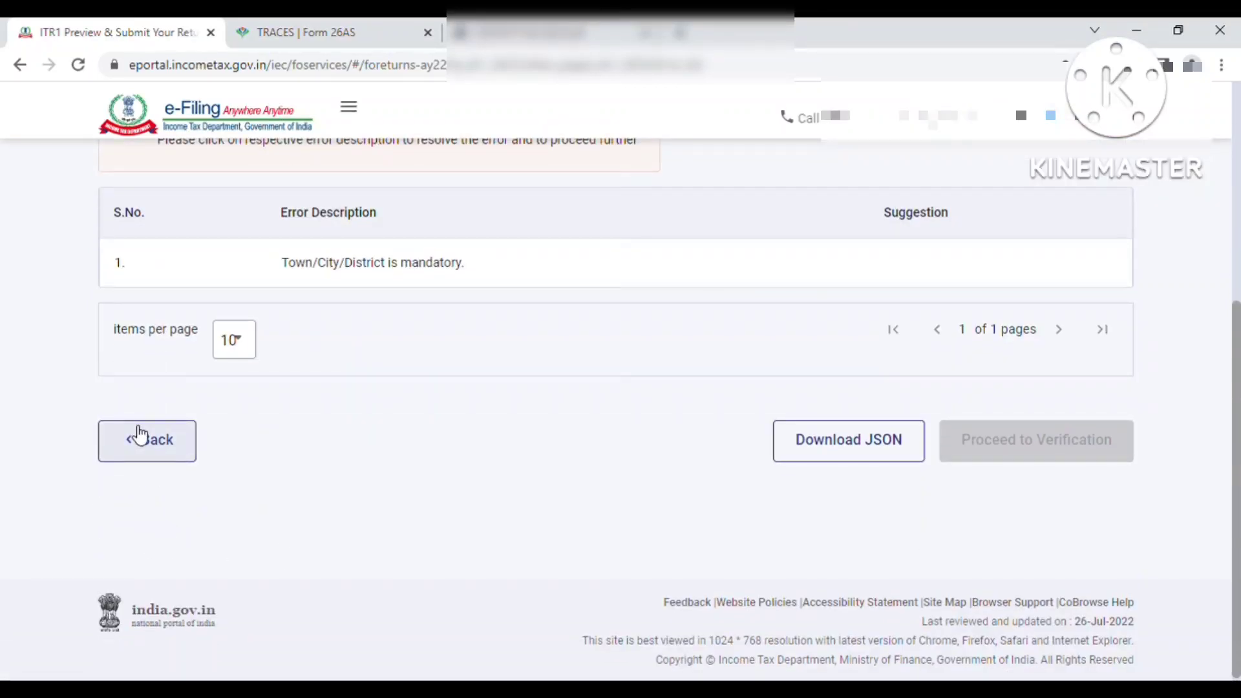
pyautogui.click(254, 351)
pyautogui.click(237, 388)
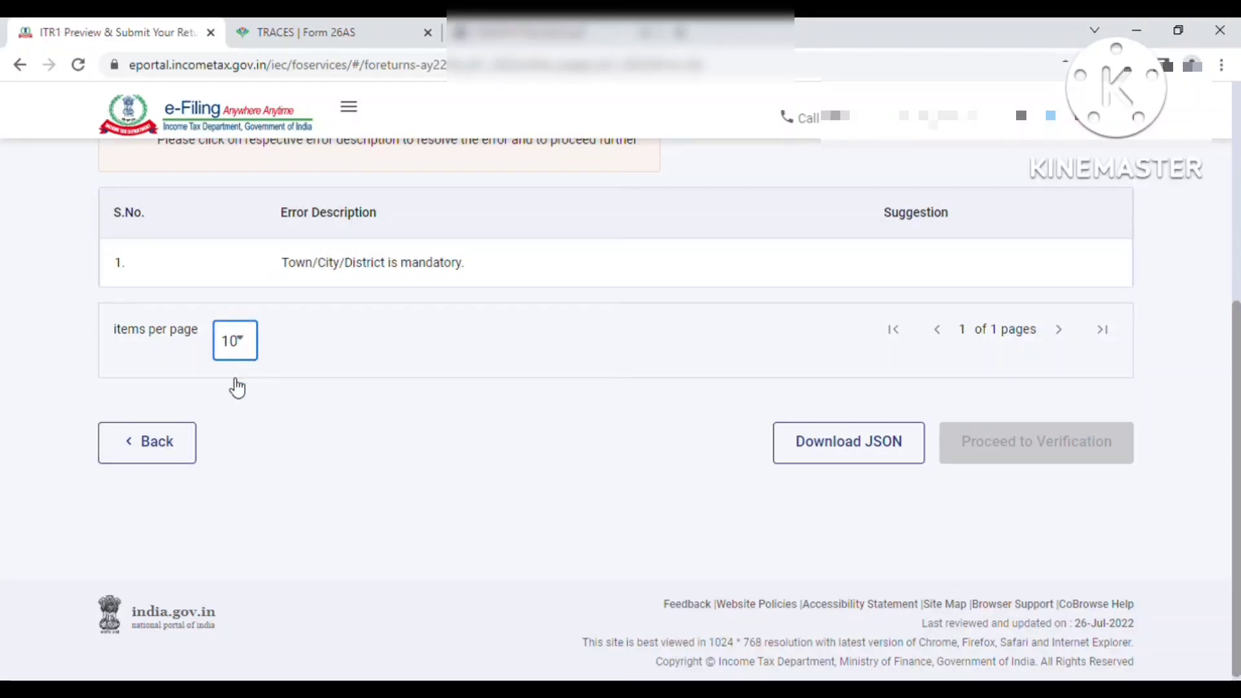
# Step: Go back from the validation results through the return preview, declaration and Tax Summary to the Return Summary
pyautogui.click(150, 456)
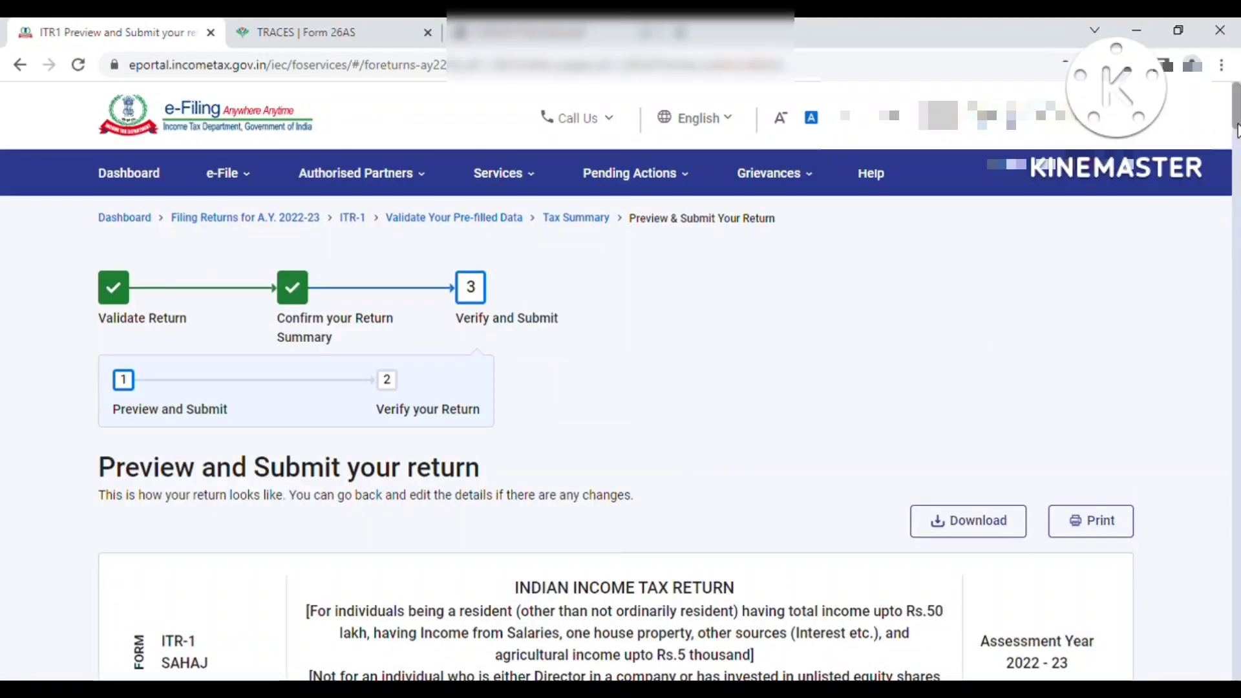
pyautogui.moveTo(1236, 143); pyautogui.dragTo(1229, 671)
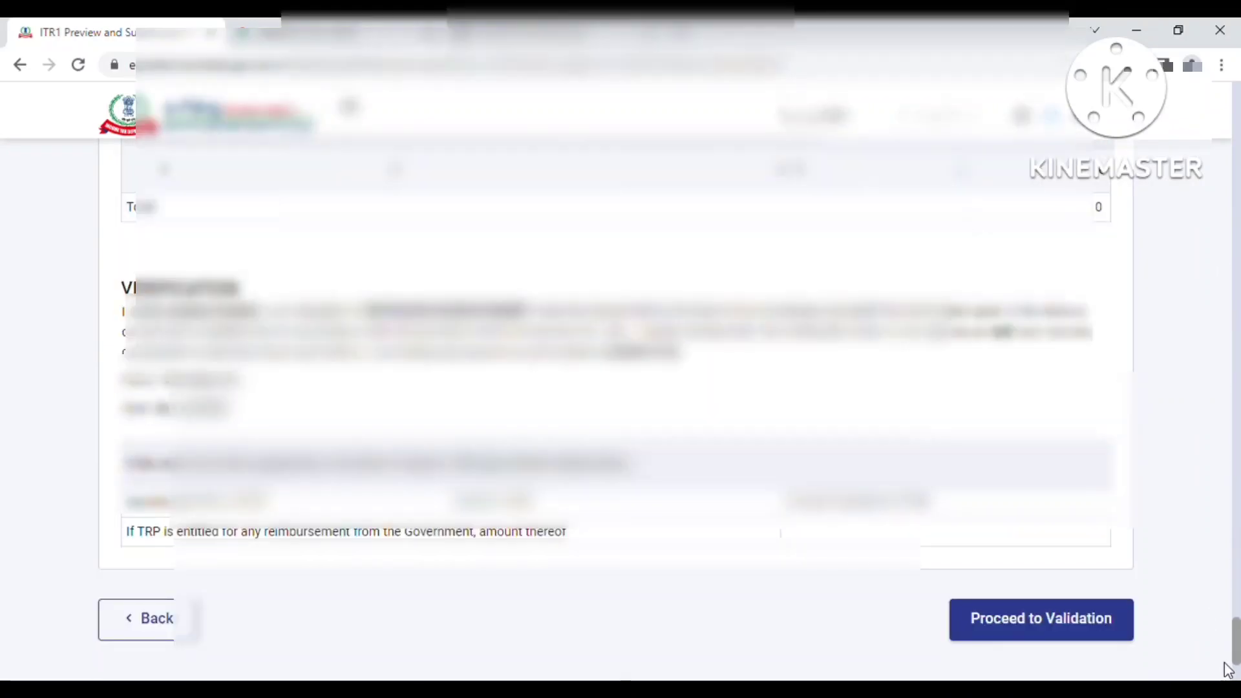
pyautogui.click(194, 632)
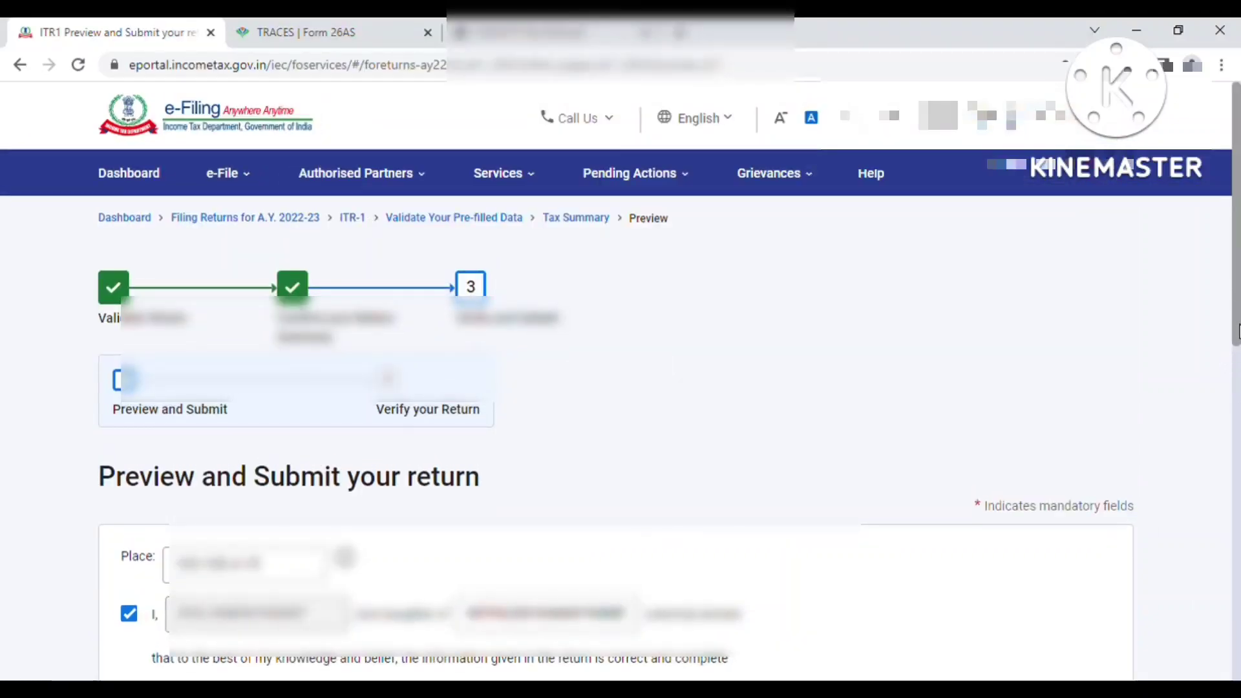
pyautogui.moveTo(1229, 355); pyautogui.dragTo(1197, 630)
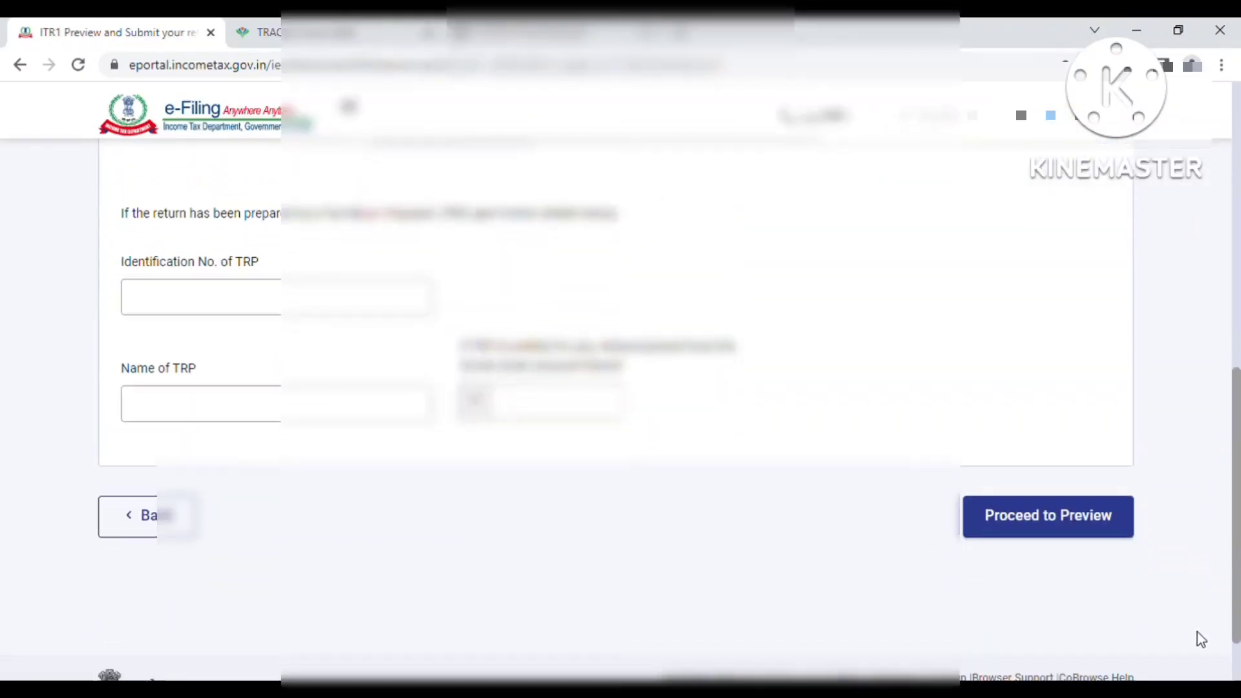
pyautogui.click(131, 513)
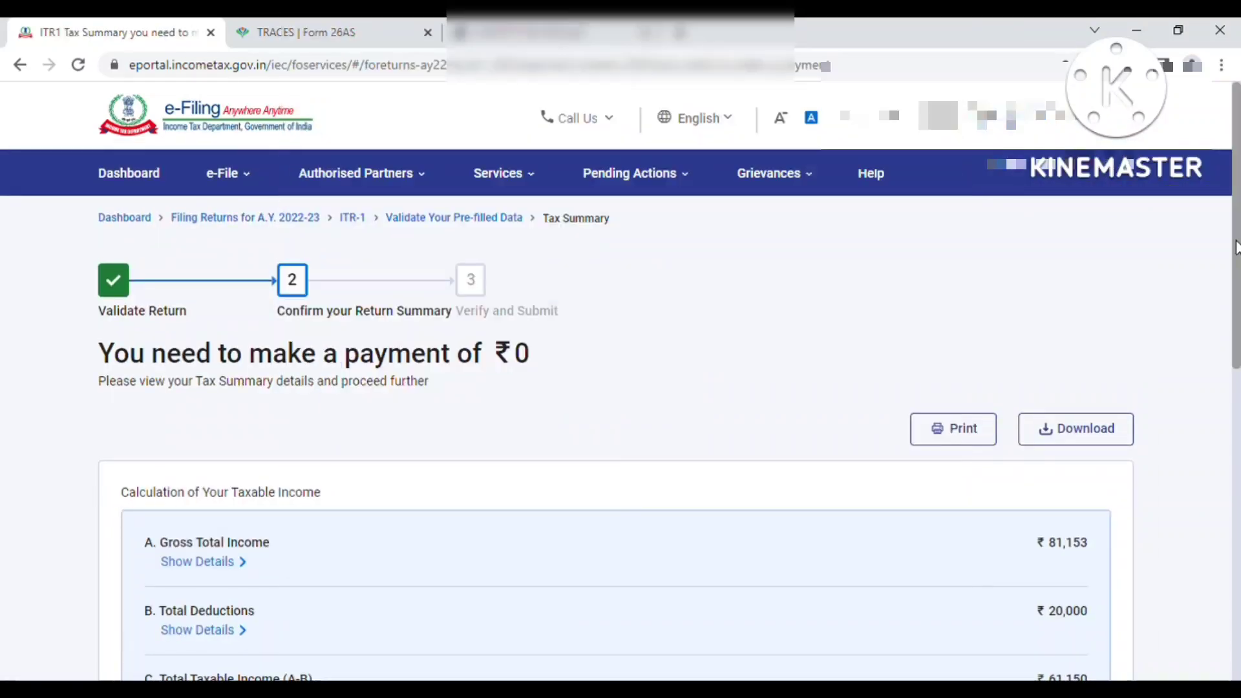
pyautogui.moveTo(1236, 258); pyautogui.dragTo(1225, 535)
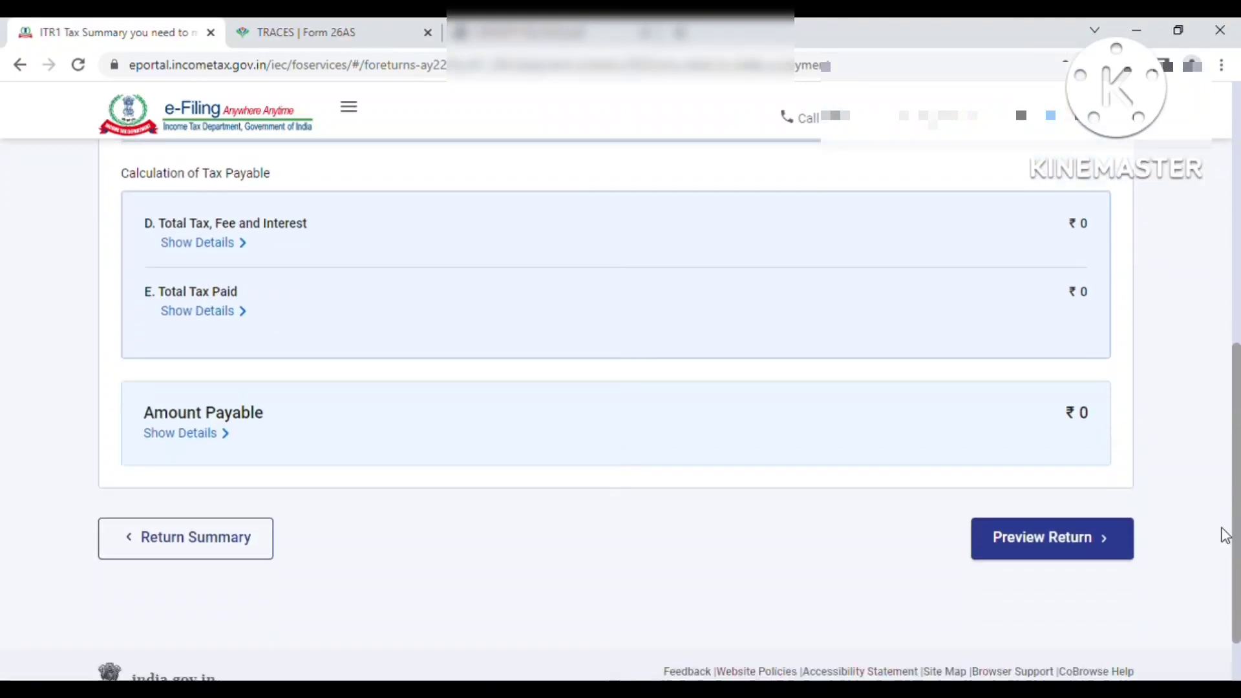
pyautogui.click(238, 554)
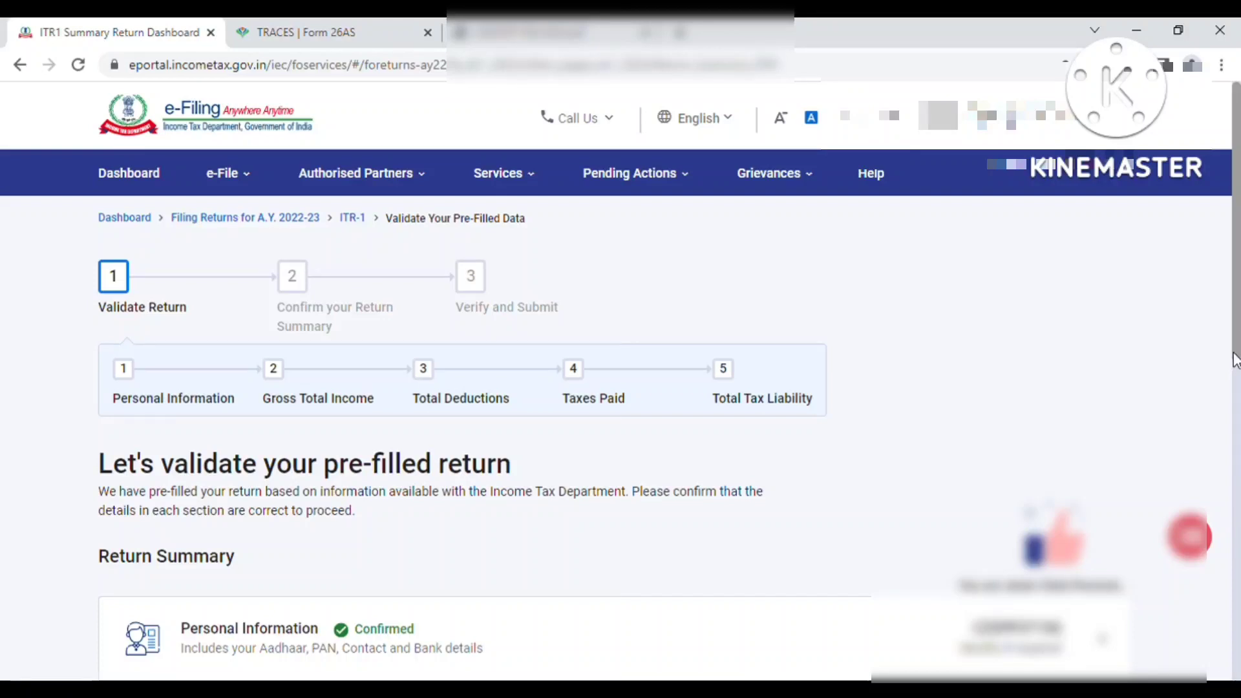
# Step: Edit the contact details under Personal Information, selecting the taxpayer's area/locality in the address, and save them
pyautogui.scroll(-2, 1234, 359)
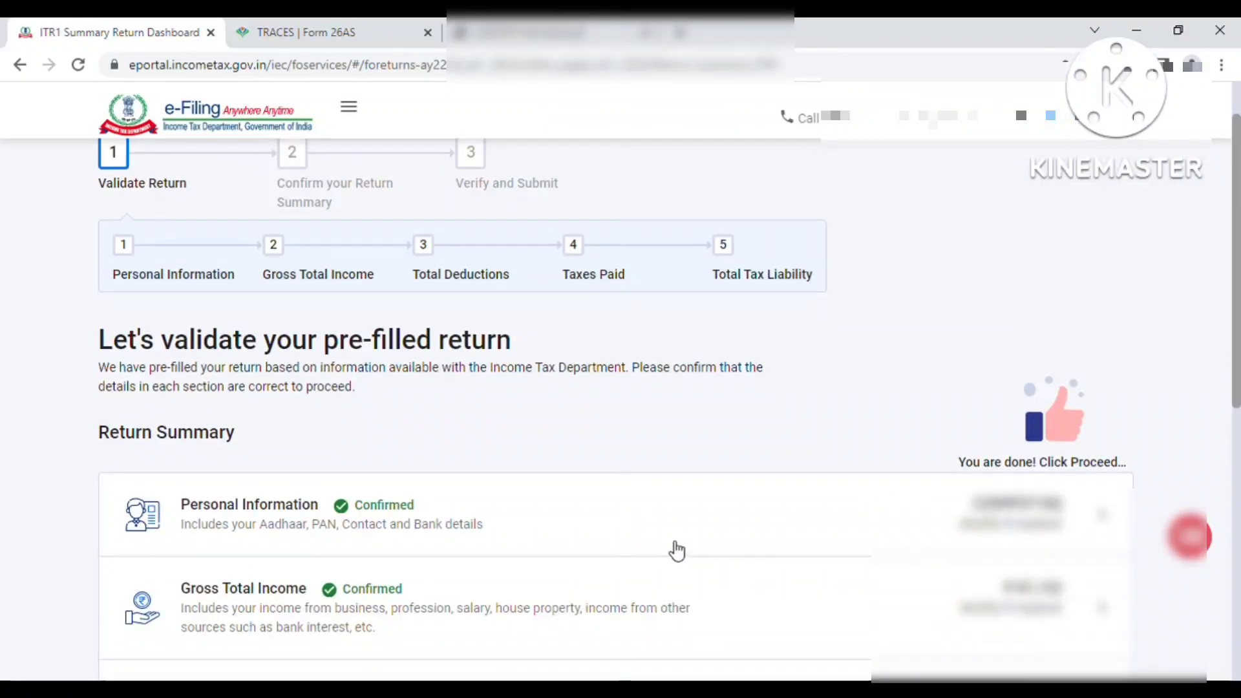
pyautogui.click(677, 550)
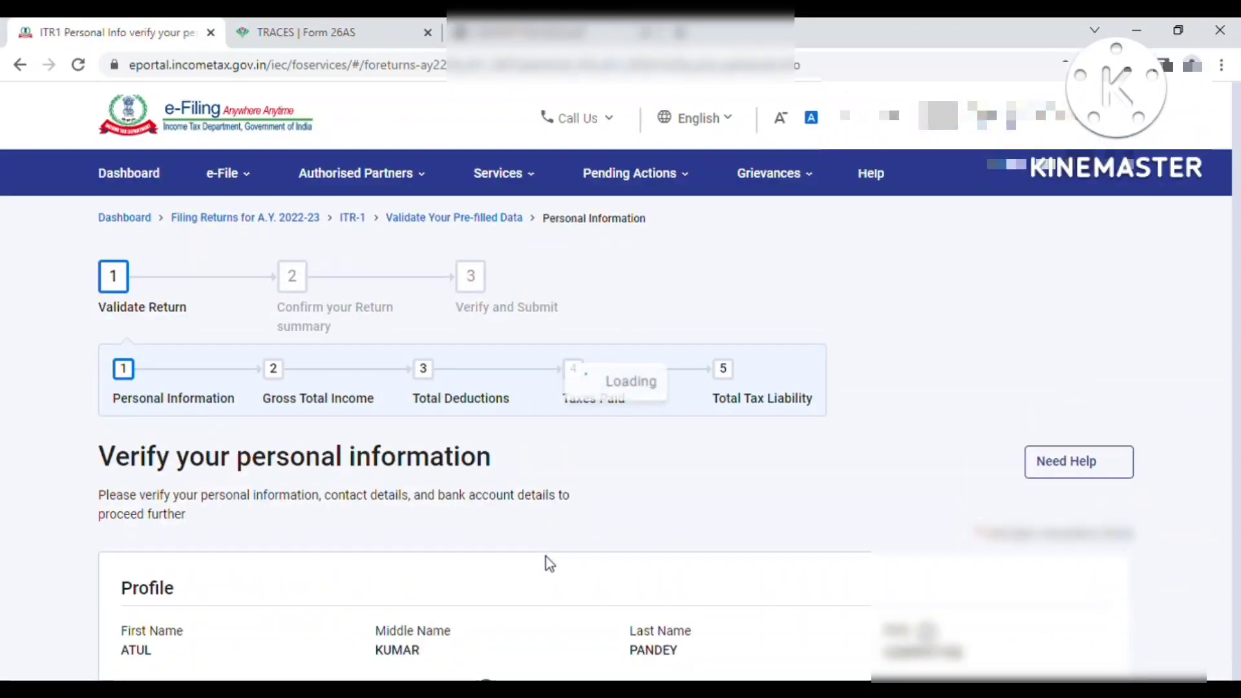
pyautogui.moveTo(1237, 166); pyautogui.dragTo(1238, 315)
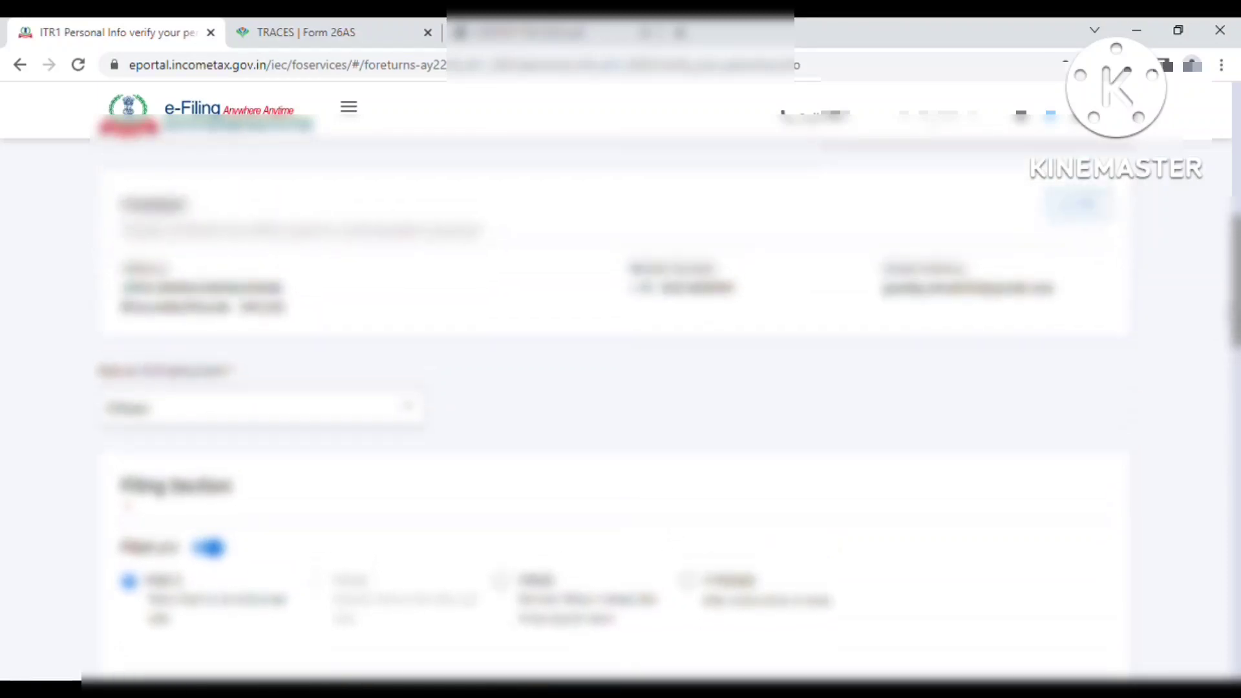
pyautogui.click(1110, 208)
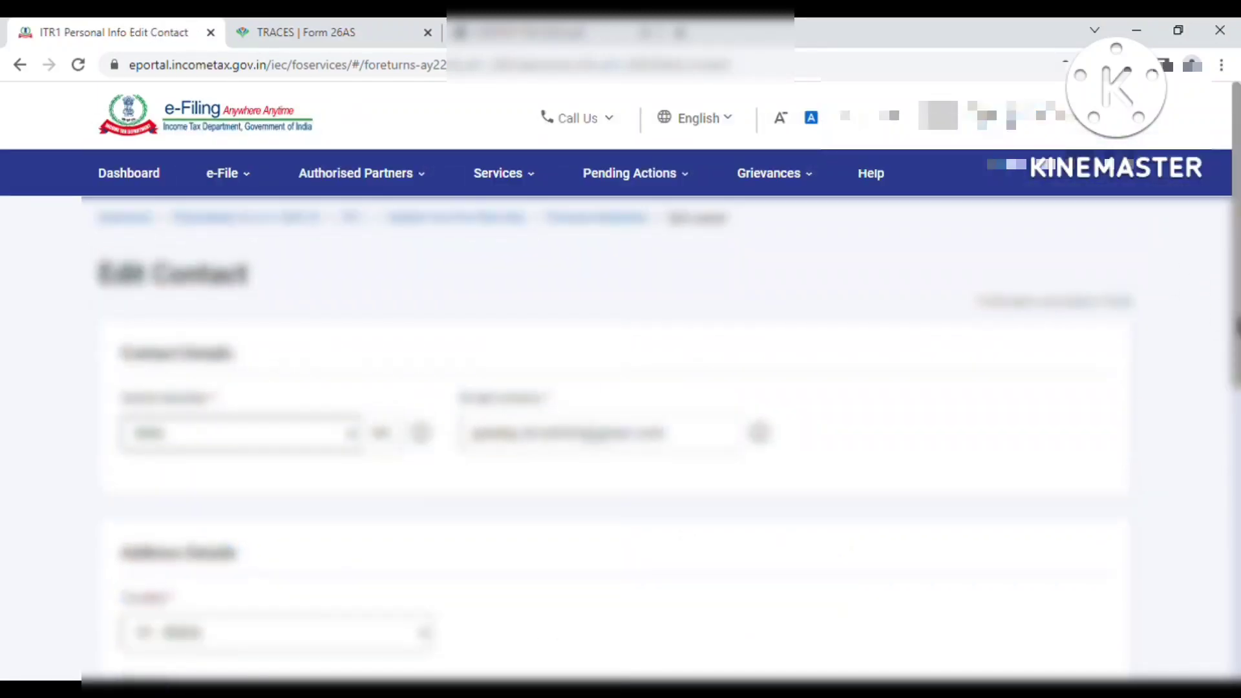
pyautogui.moveTo(1238, 328); pyautogui.dragTo(1237, 551)
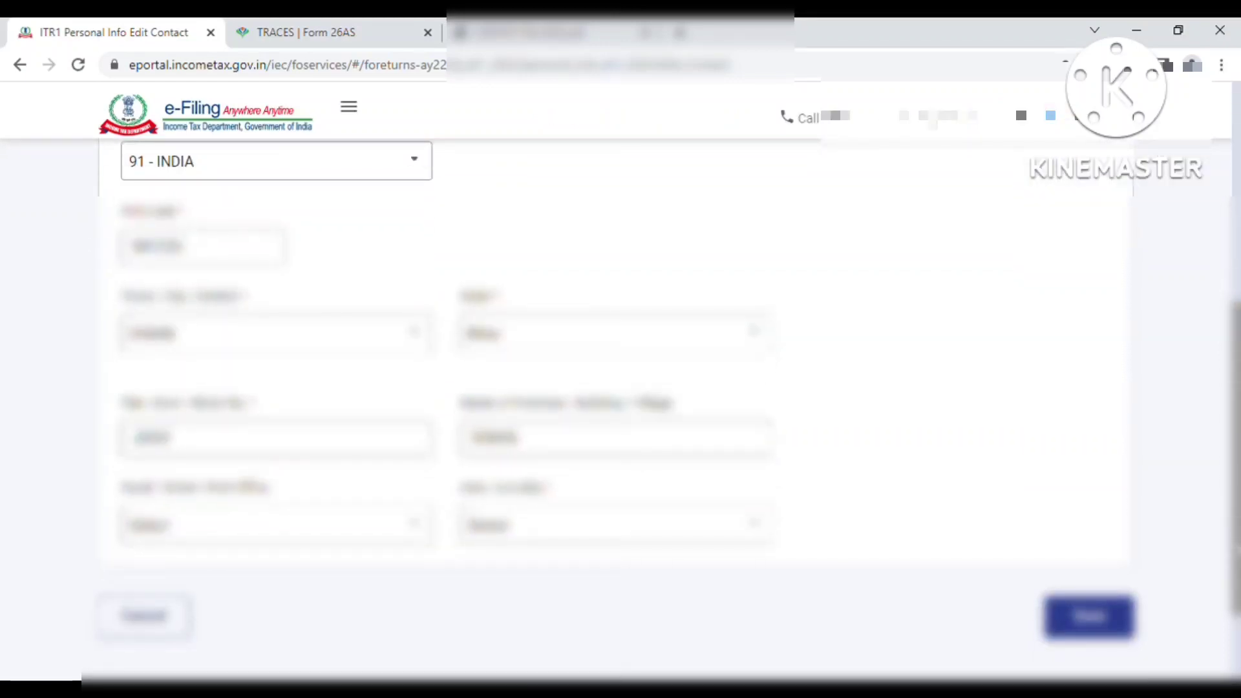
pyautogui.click(654, 527)
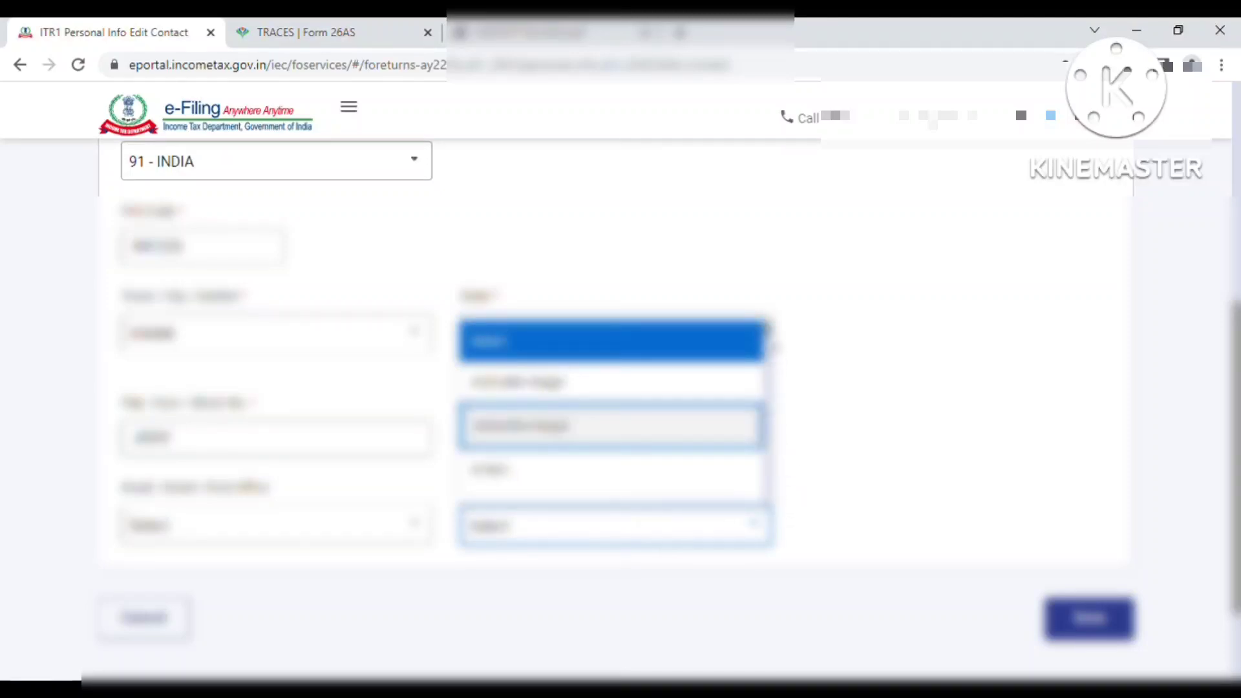
pyautogui.moveTo(767, 331); pyautogui.dragTo(769, 343)
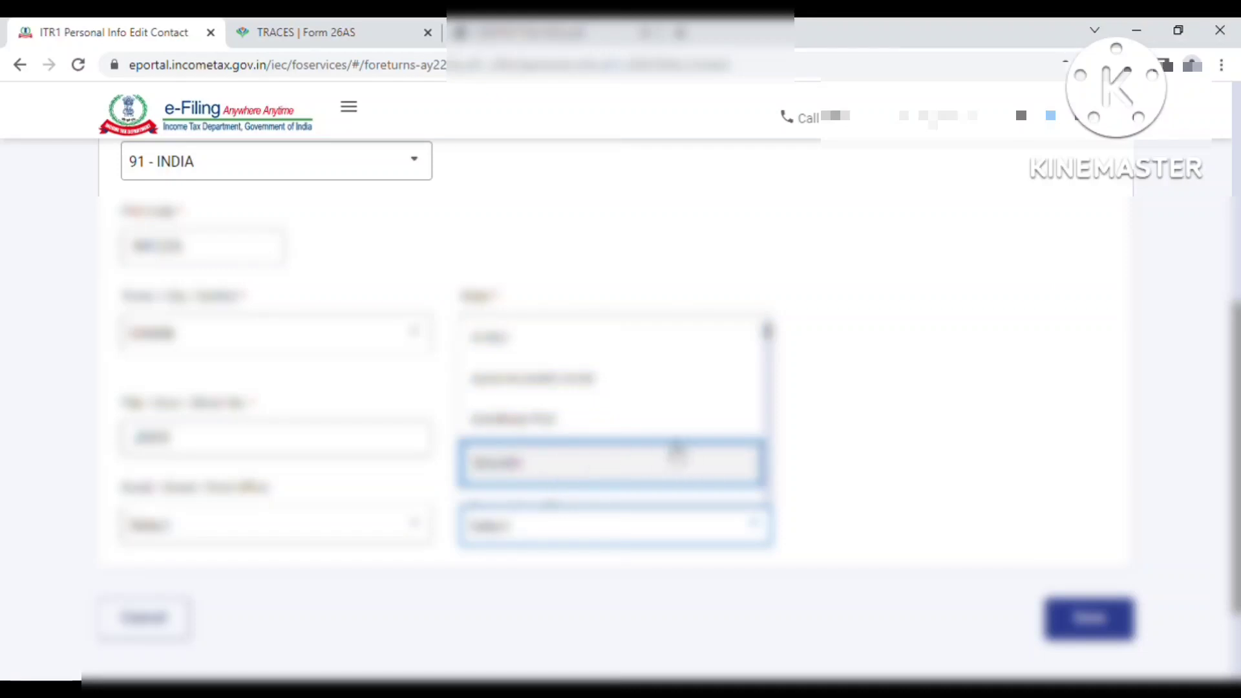
pyautogui.click(556, 432)
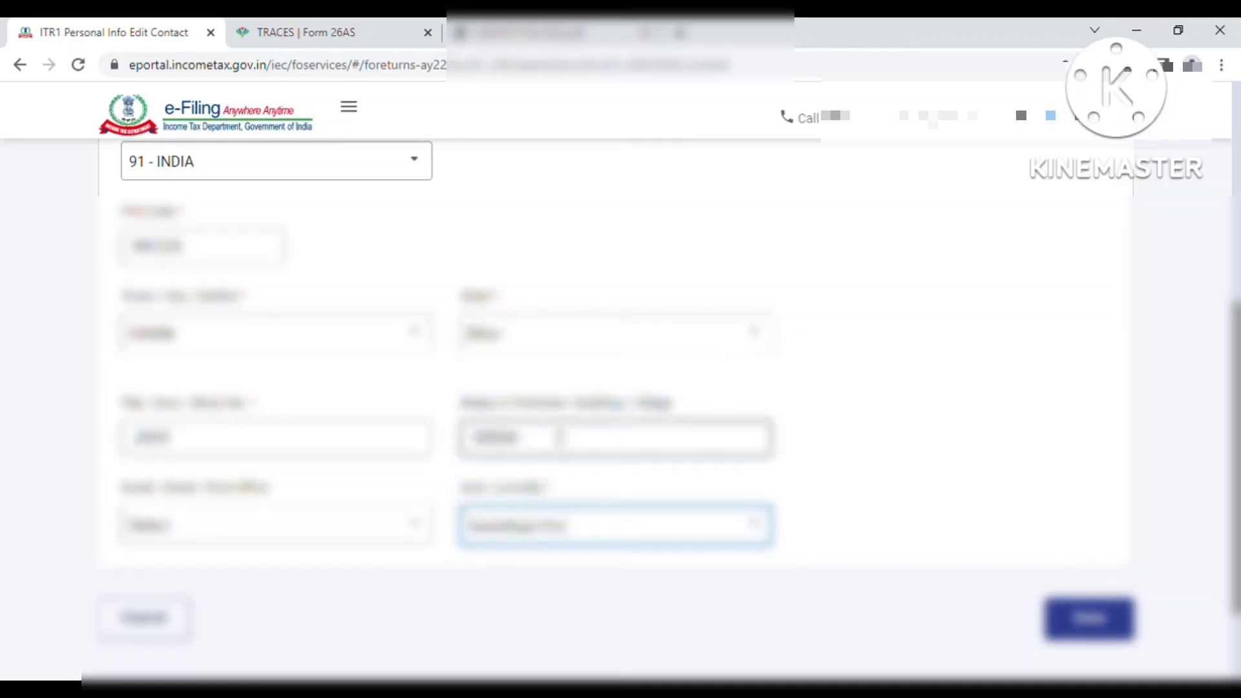
pyautogui.click(1091, 630)
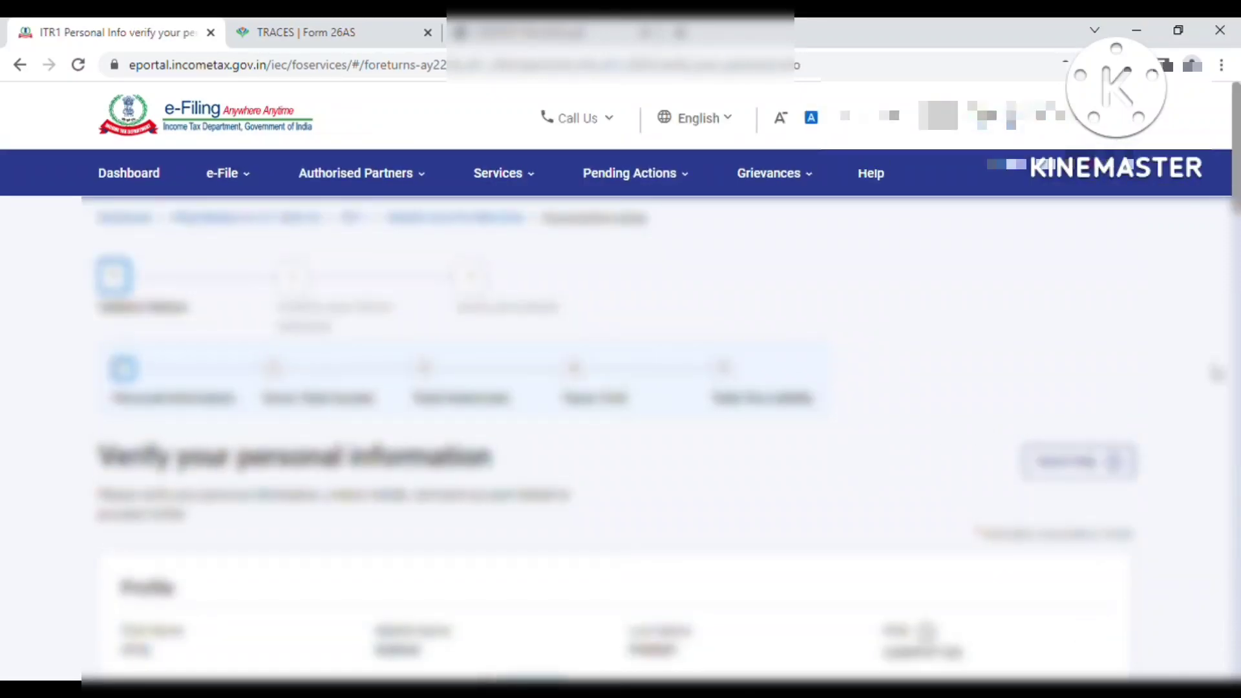
# Step: Confirm the Personal Information section of the return and check the remaining sections of the Return Summary
pyautogui.moveTo(1238, 115); pyautogui.dragTo(1236, 608)
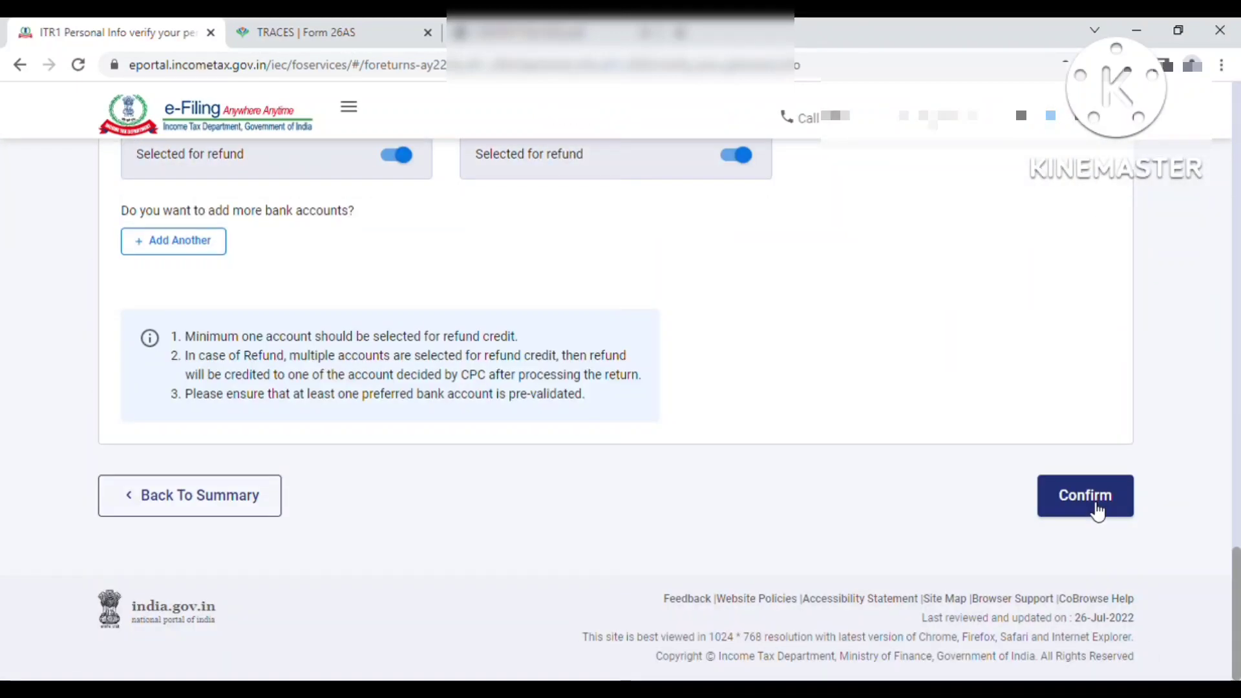
pyautogui.click(1094, 508)
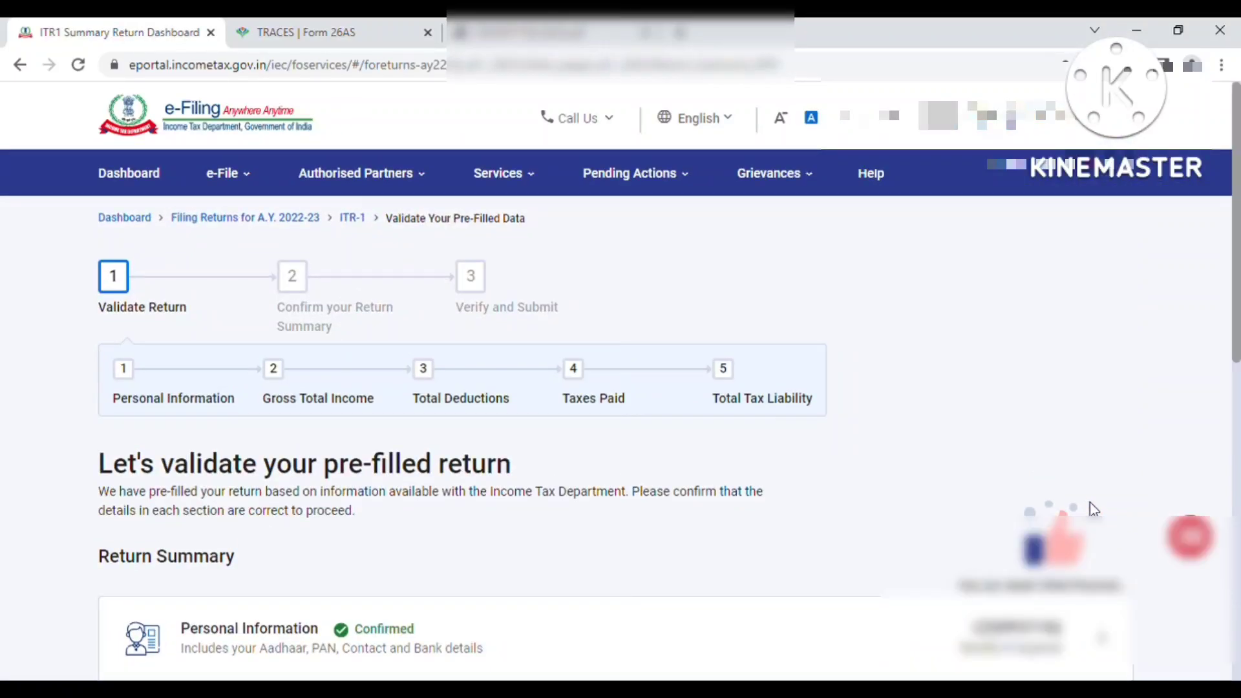
pyautogui.moveTo(1235, 268); pyautogui.dragTo(1235, 637)
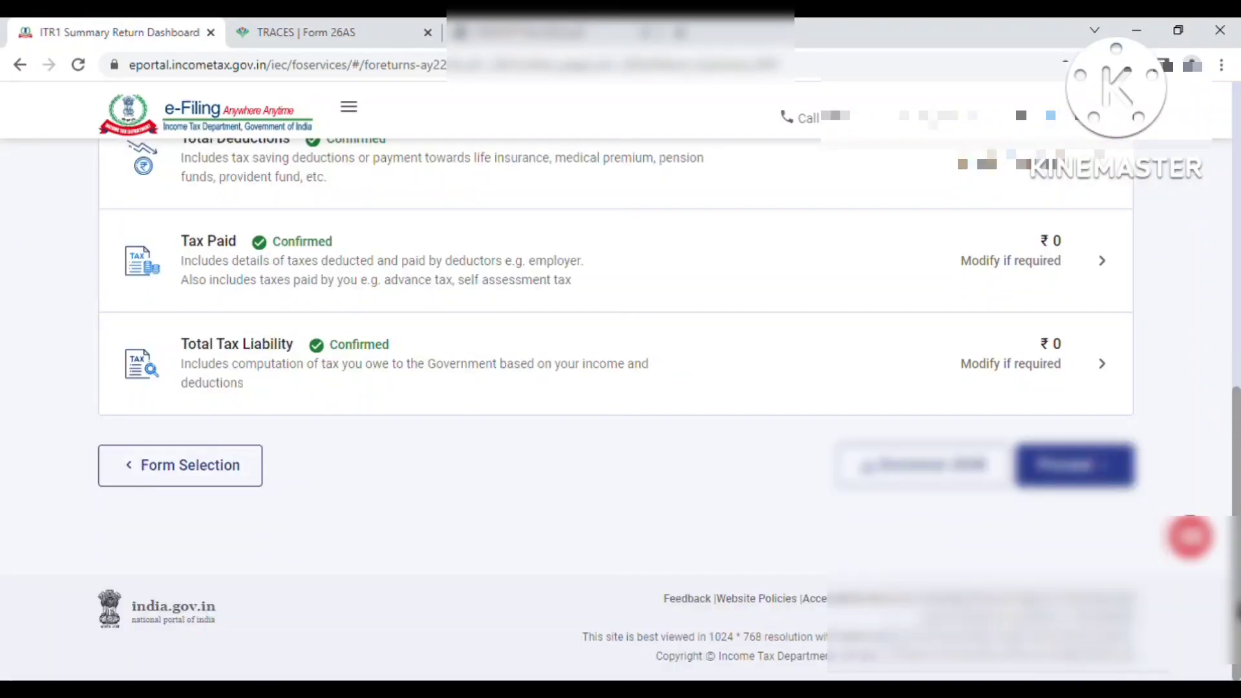
# Step: Proceed from the Return Summary through the Tax Summary and the declaration to the full preview of the return
pyautogui.click(1073, 465)
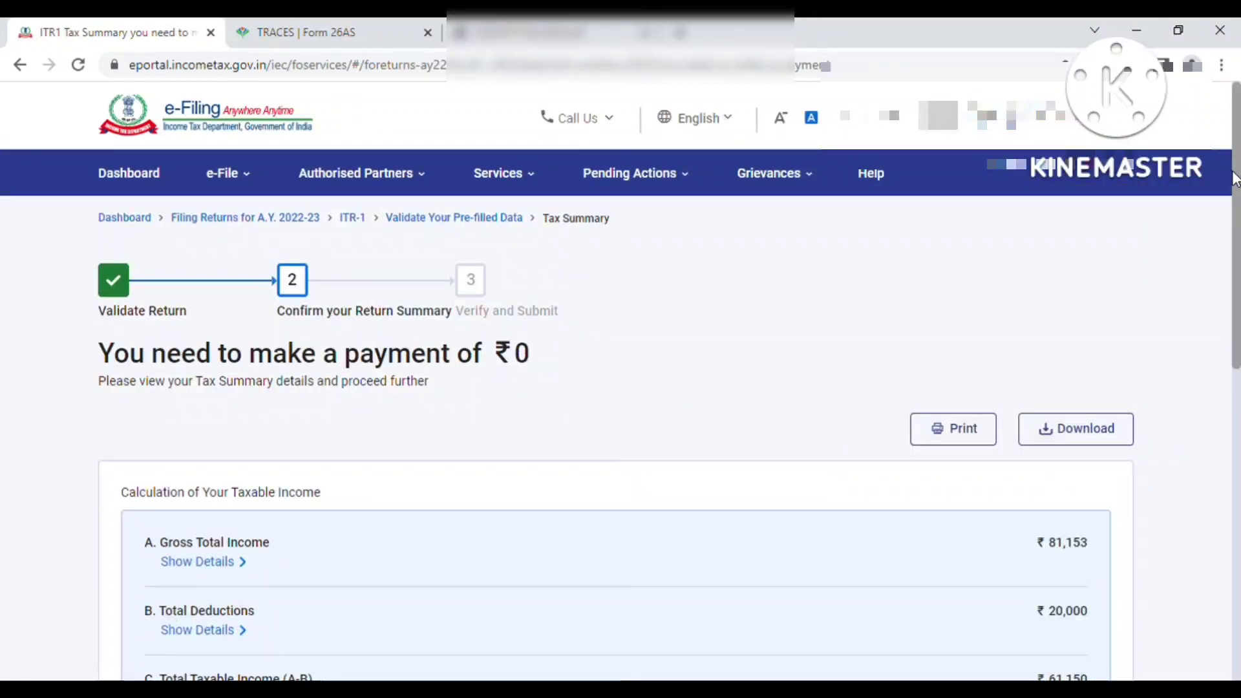
pyautogui.moveTo(1234, 178); pyautogui.dragTo(1238, 550)
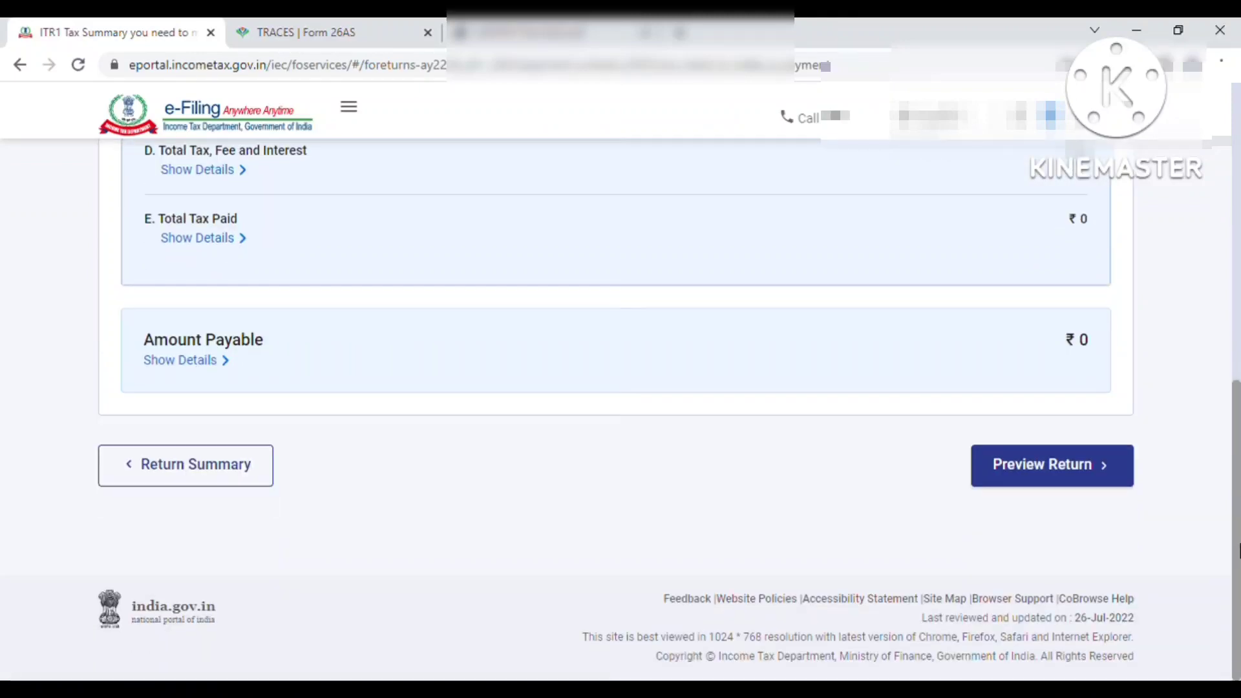
pyautogui.click(1044, 465)
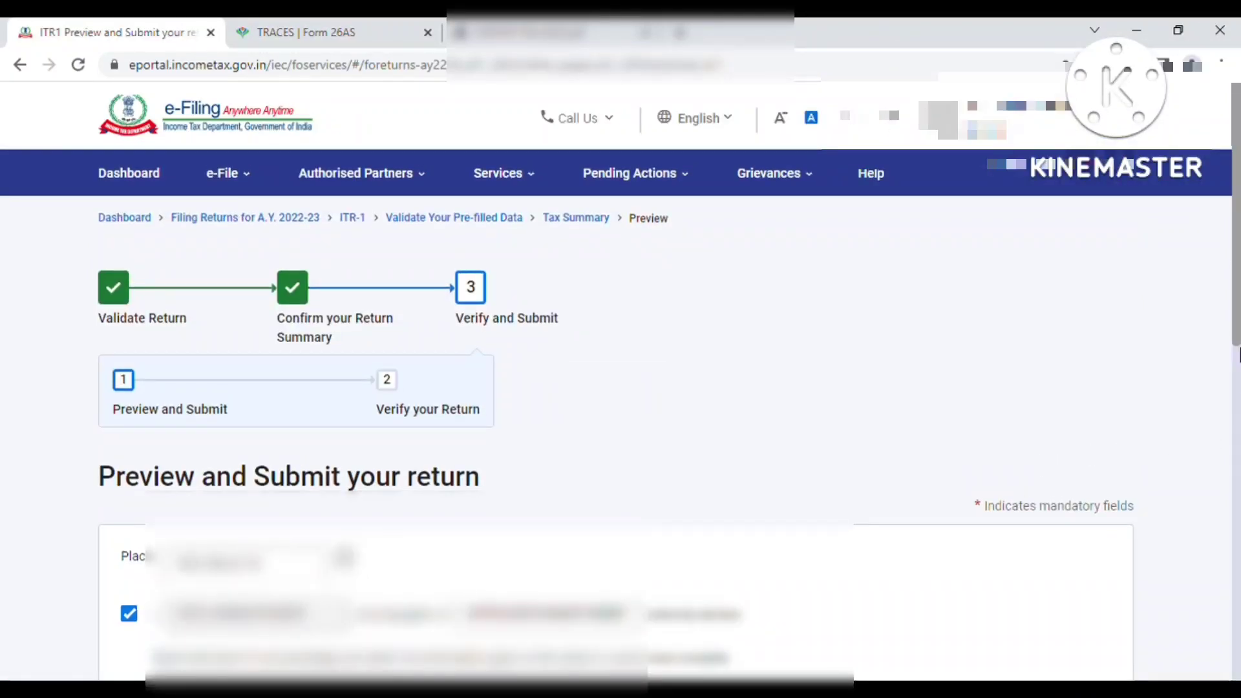
pyautogui.scroll(-2, 1236, 279)
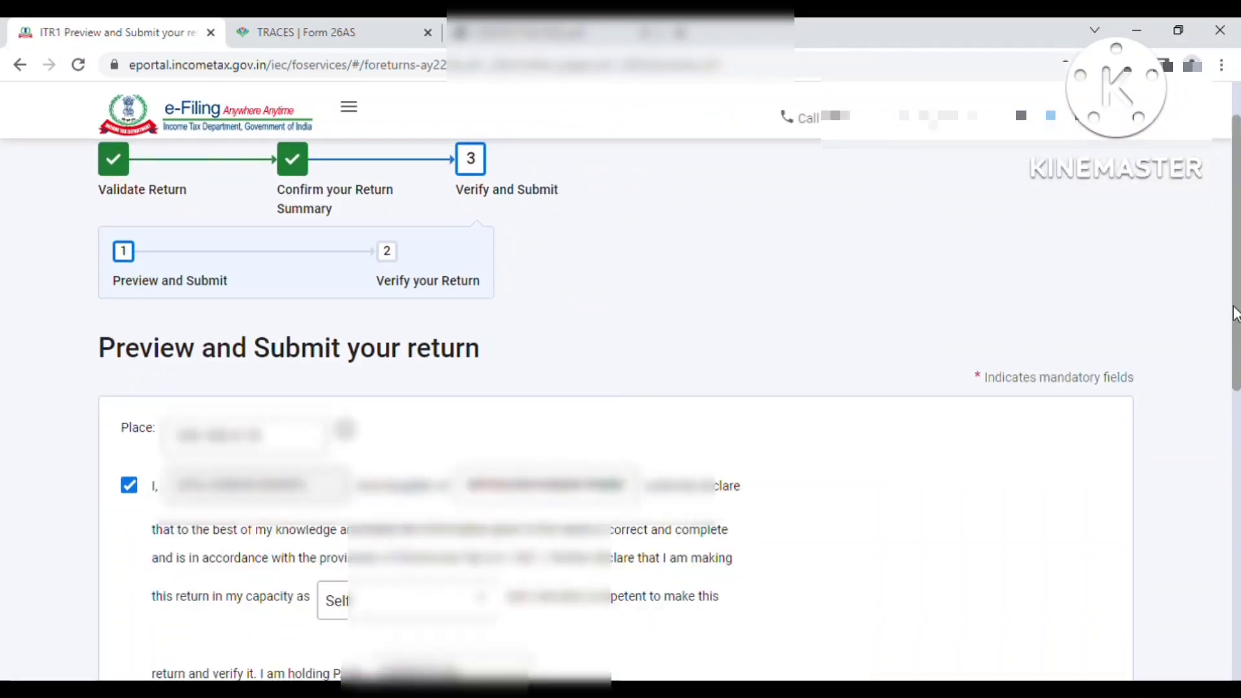
pyautogui.scroll(-8, 1236, 315)
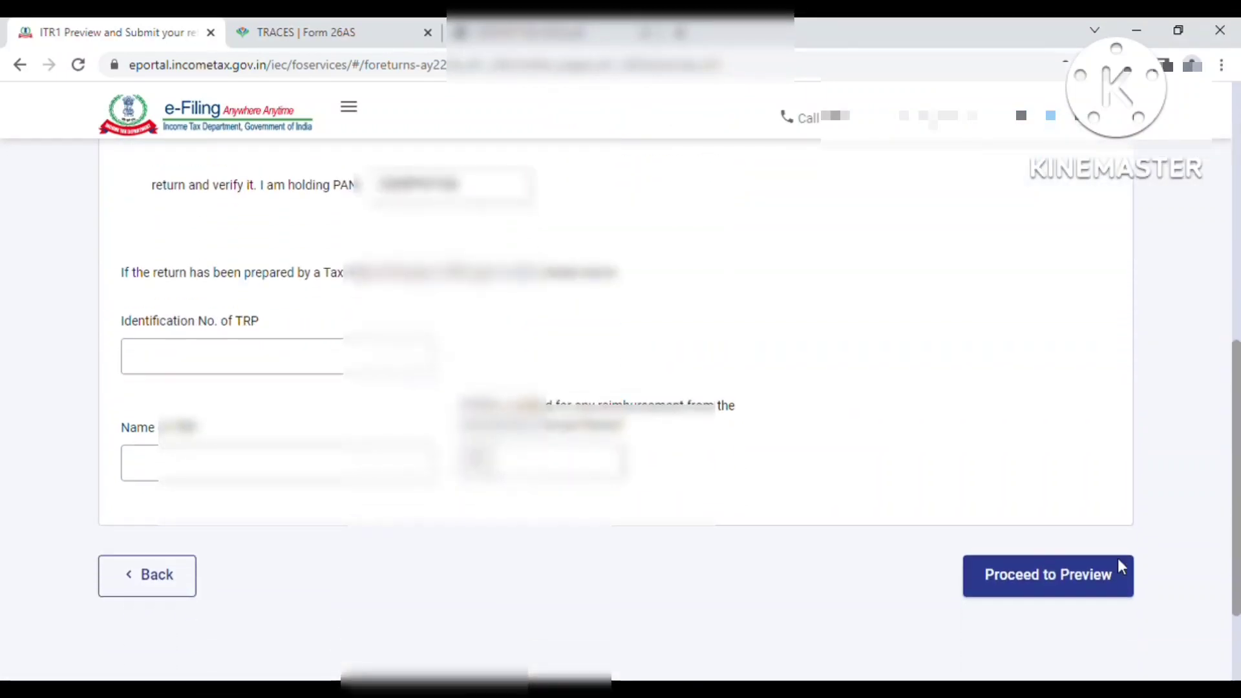
pyautogui.click(1057, 580)
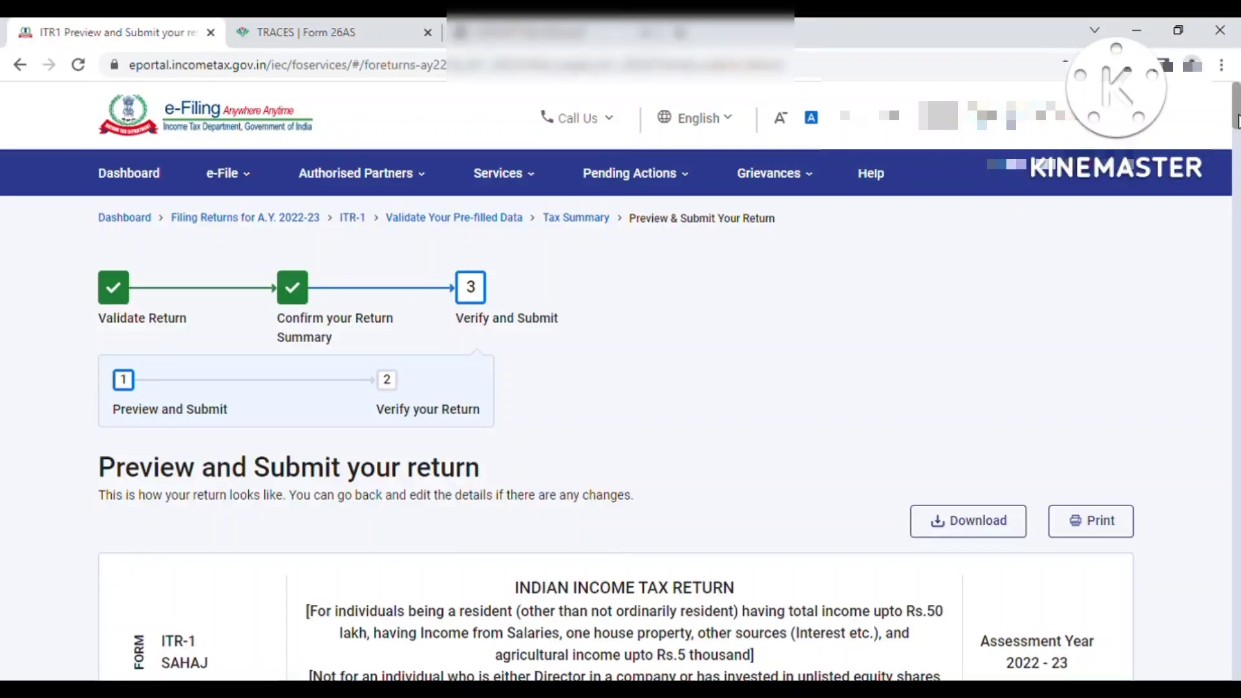
# Step: Review the previewed ITR-1 form down to its end and submit it for validation
pyautogui.moveTo(1239, 146); pyautogui.dragTo(1235, 252)
pyautogui.click(1235, 259)
pyautogui.moveTo(1234, 300); pyautogui.dragTo(1221, 453)
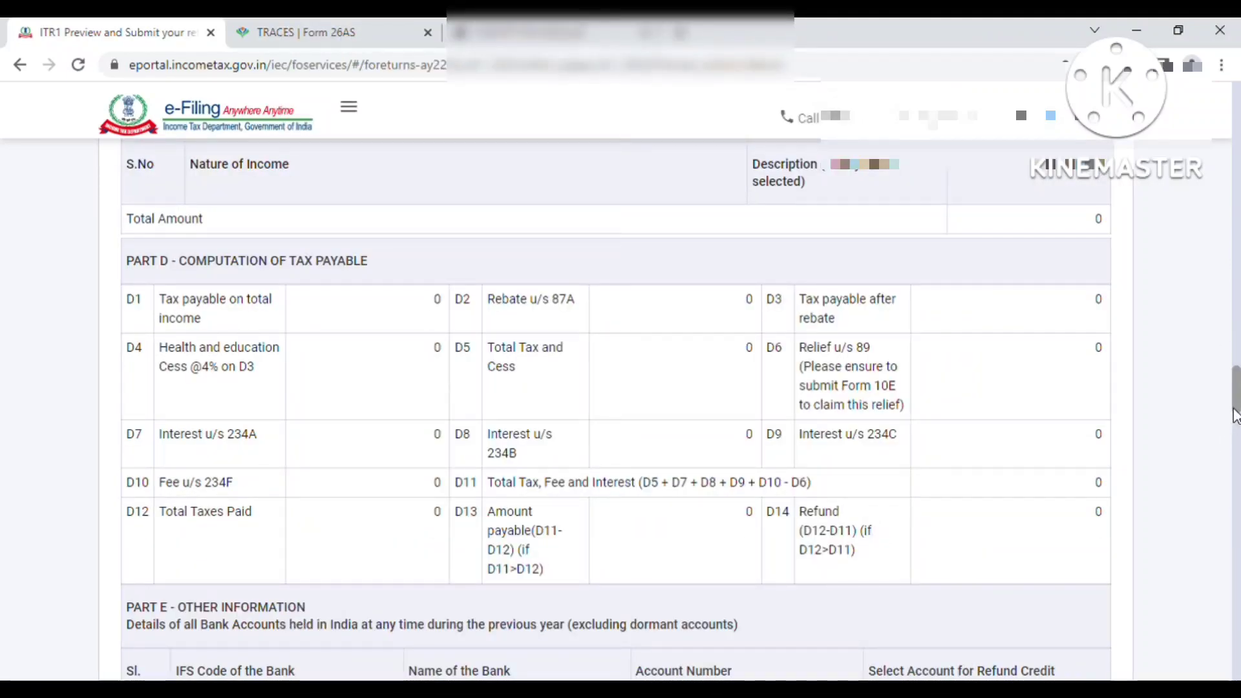
pyautogui.moveTo(1234, 416); pyautogui.dragTo(1235, 680)
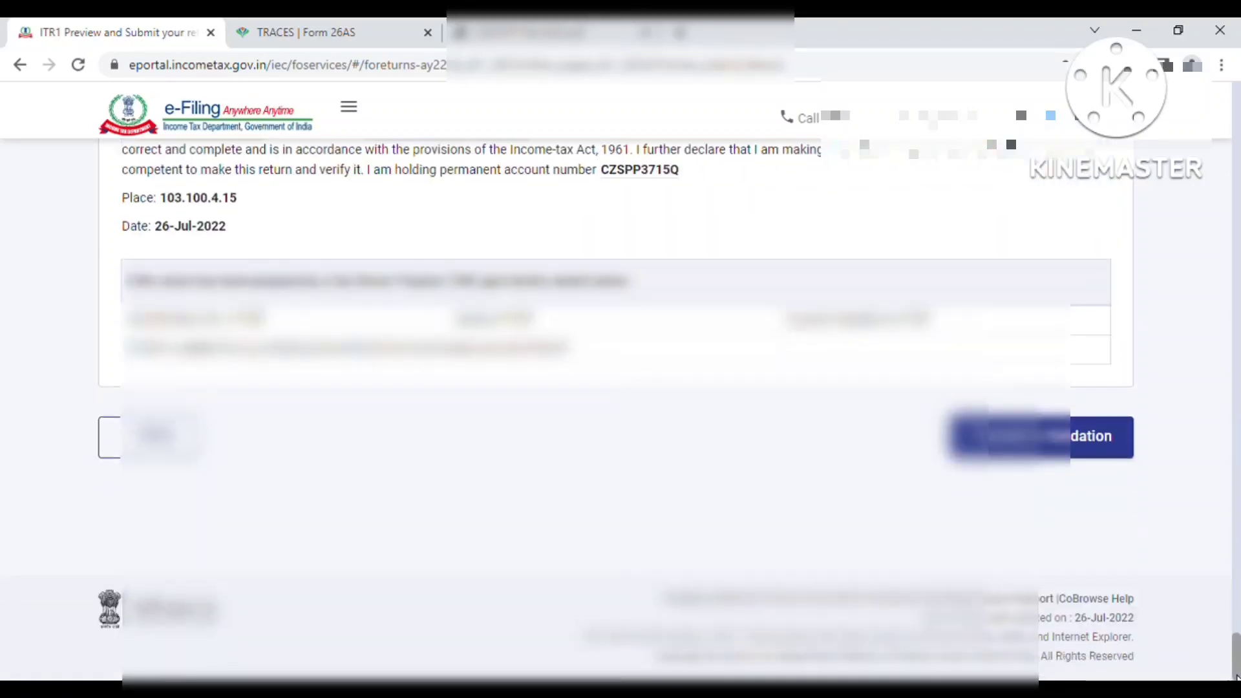
pyautogui.click(1083, 456)
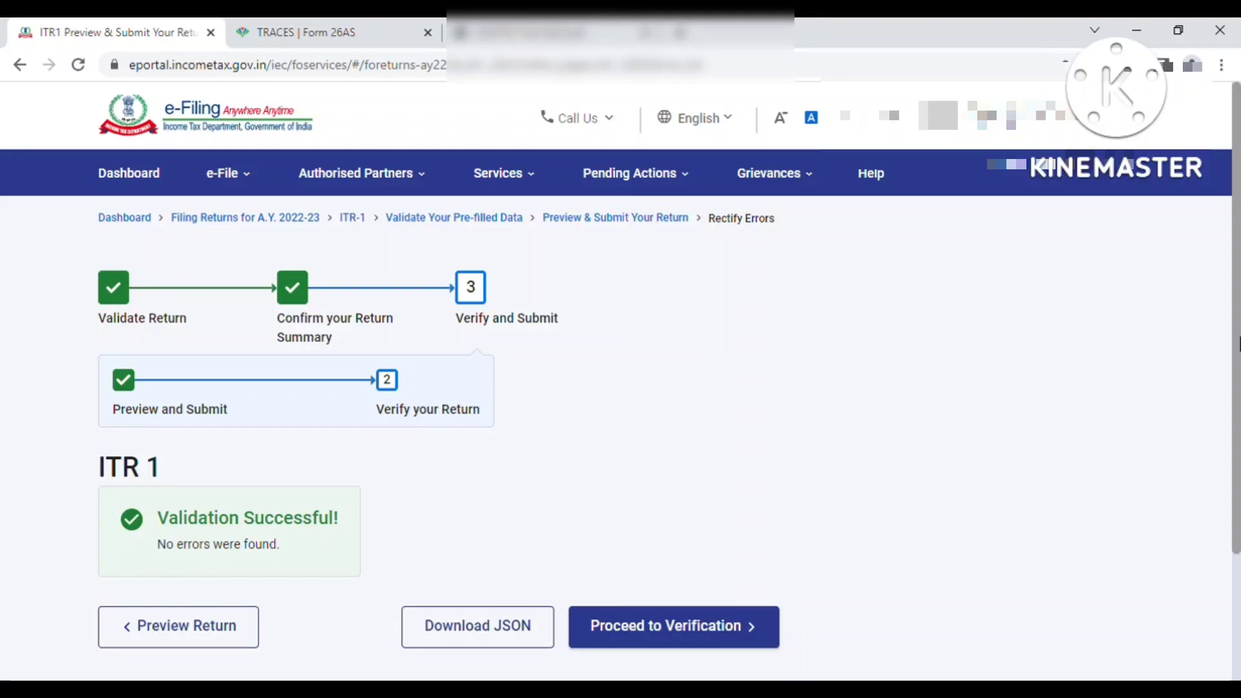
# Step: Proceed to verification of the validated return and choose e-Verify Now as the verification method
pyautogui.click(650, 649)
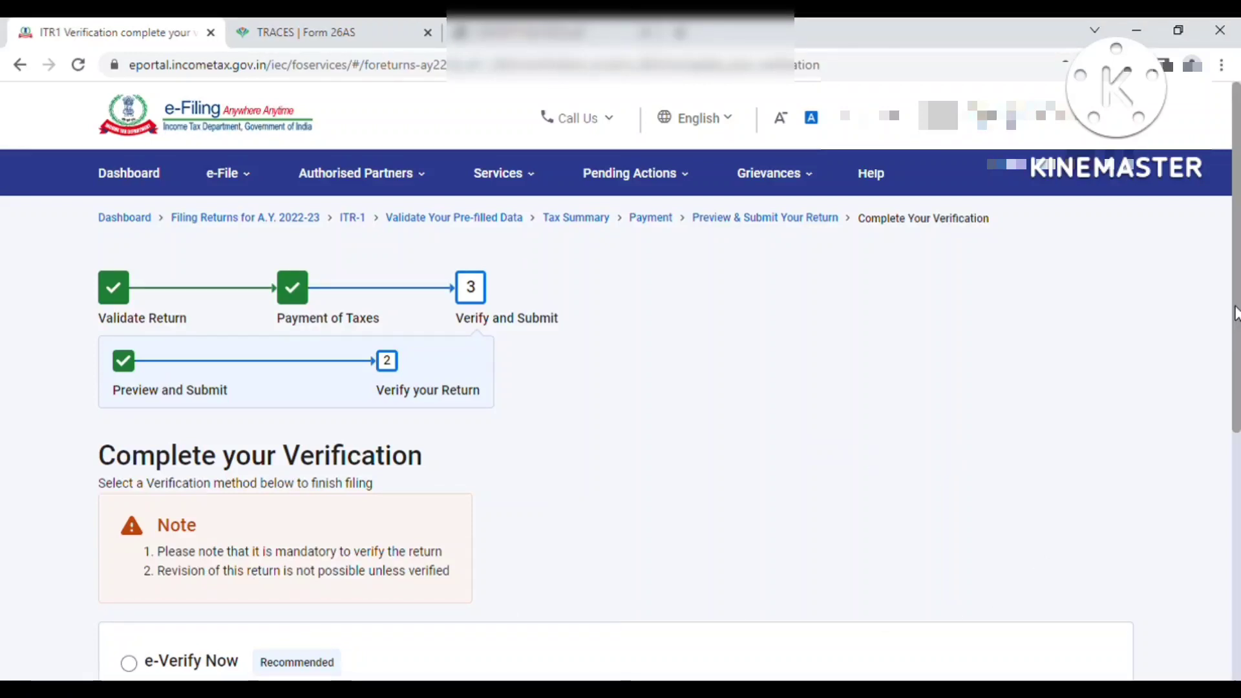
pyautogui.scroll(-2, 1235, 374)
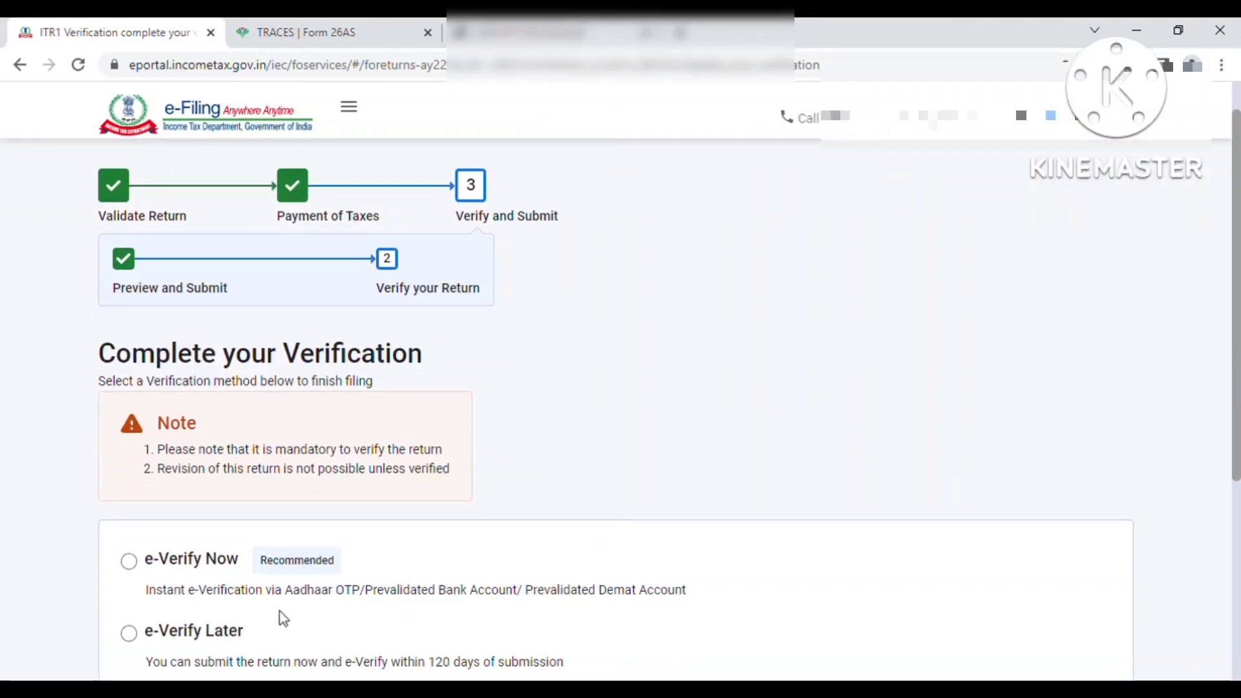
pyautogui.click(130, 563)
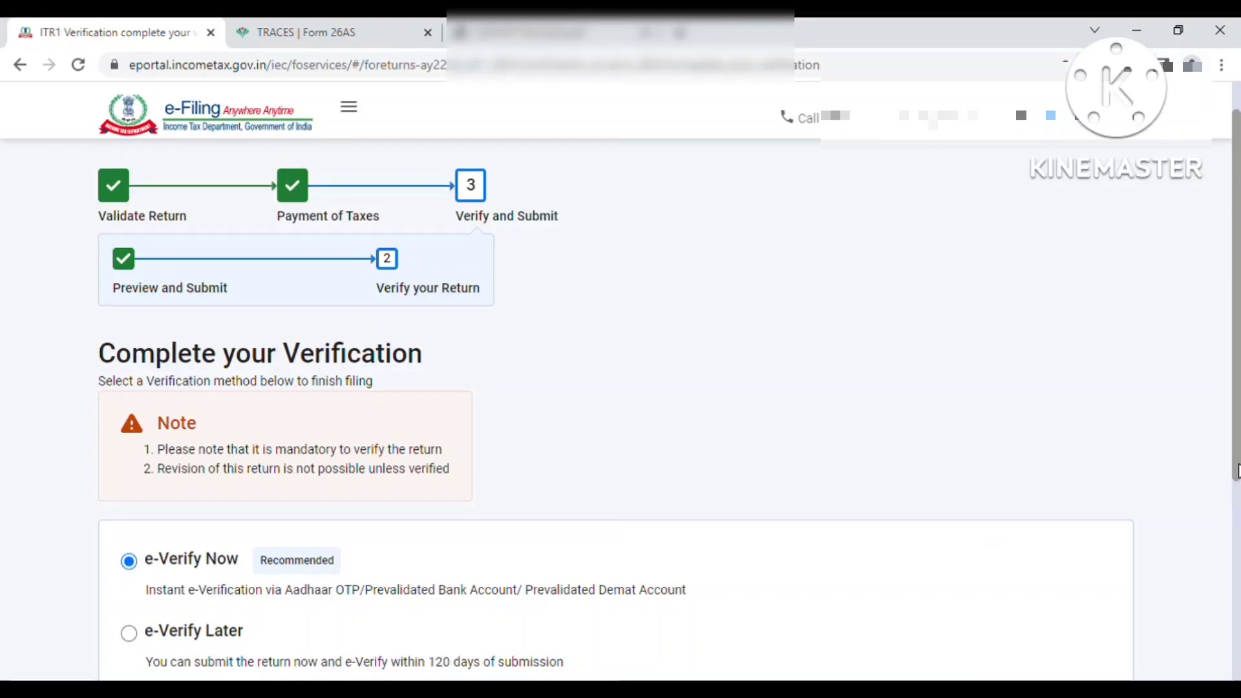
# Step: Examine the verification note and the e-Verify Now, e-Verify Later and Verify via ITR-V options on the Complete your Verification page
pyautogui.moveTo(1236, 471); pyautogui.dragTo(1236, 522)
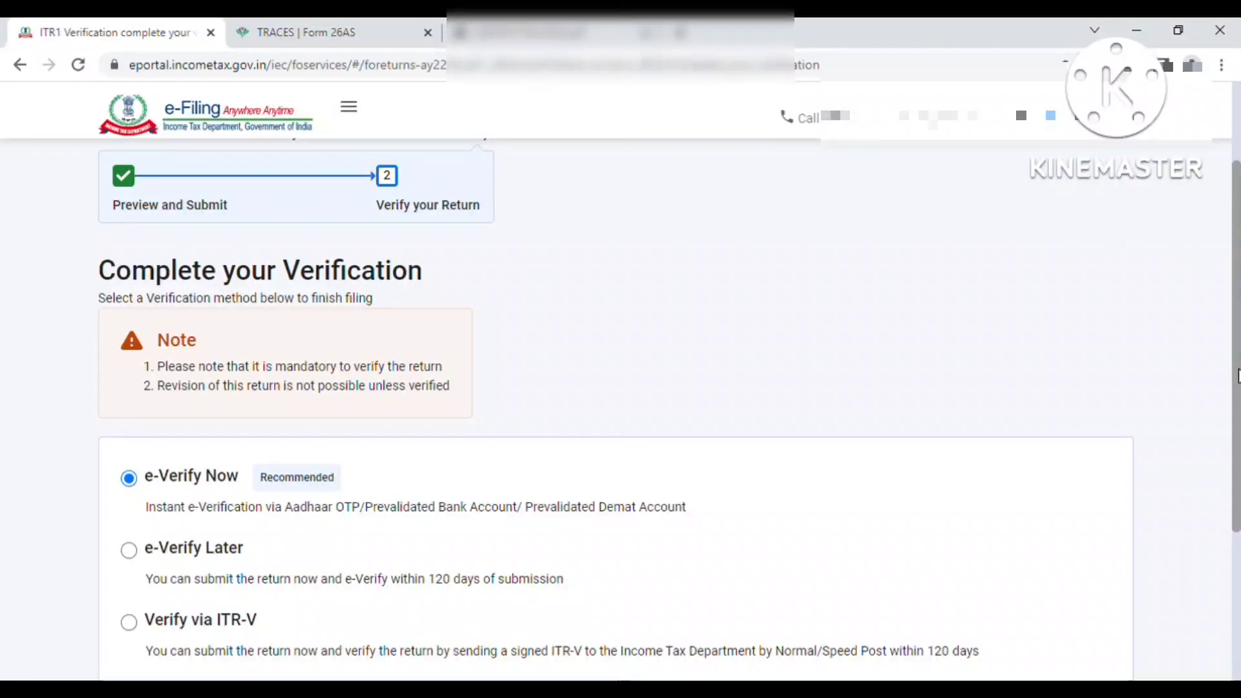
pyautogui.moveTo(1238, 376); pyautogui.dragTo(1237, 441)
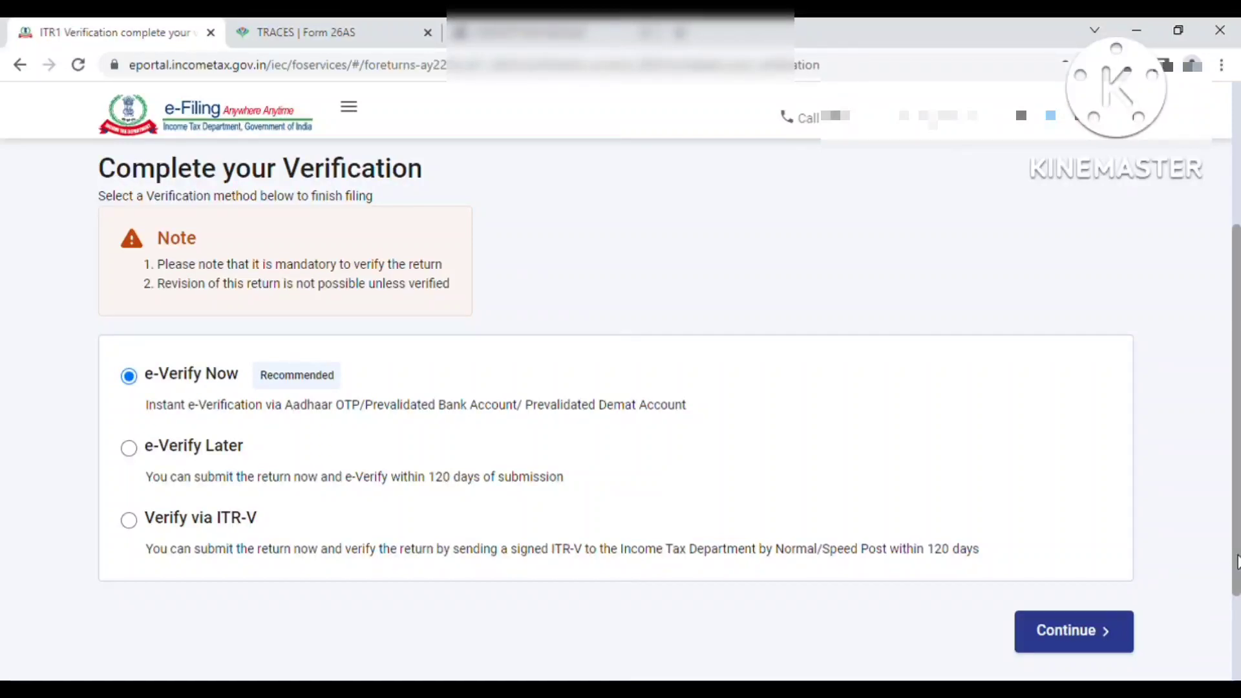
pyautogui.moveTo(1236, 561); pyautogui.dragTo(1235, 524)
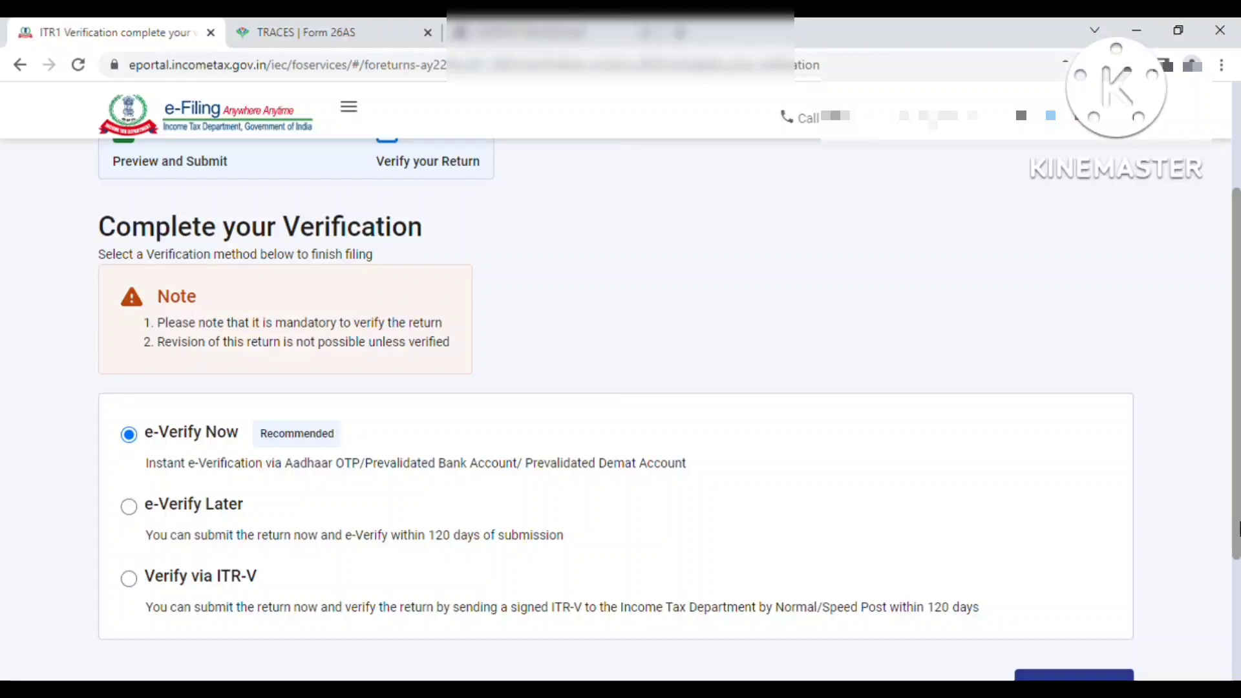
pyautogui.moveTo(1238, 530); pyautogui.dragTo(1238, 579)
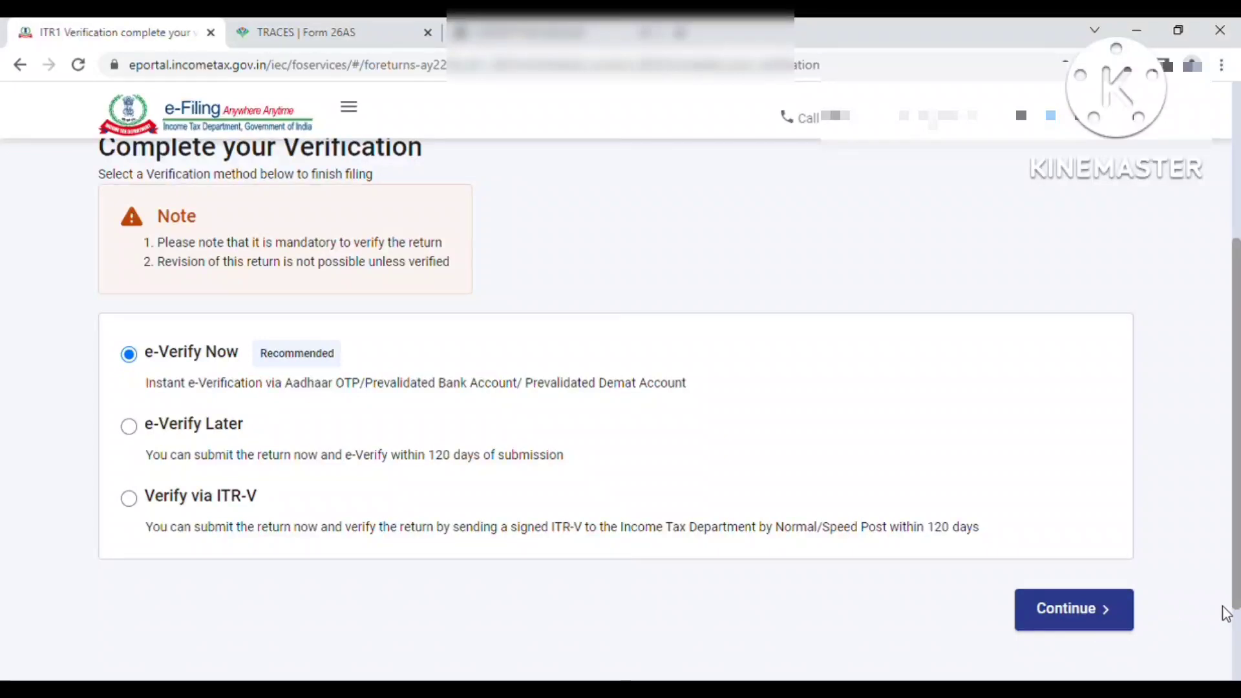
pyautogui.moveTo(1237, 608); pyautogui.dragTo(1238, 572)
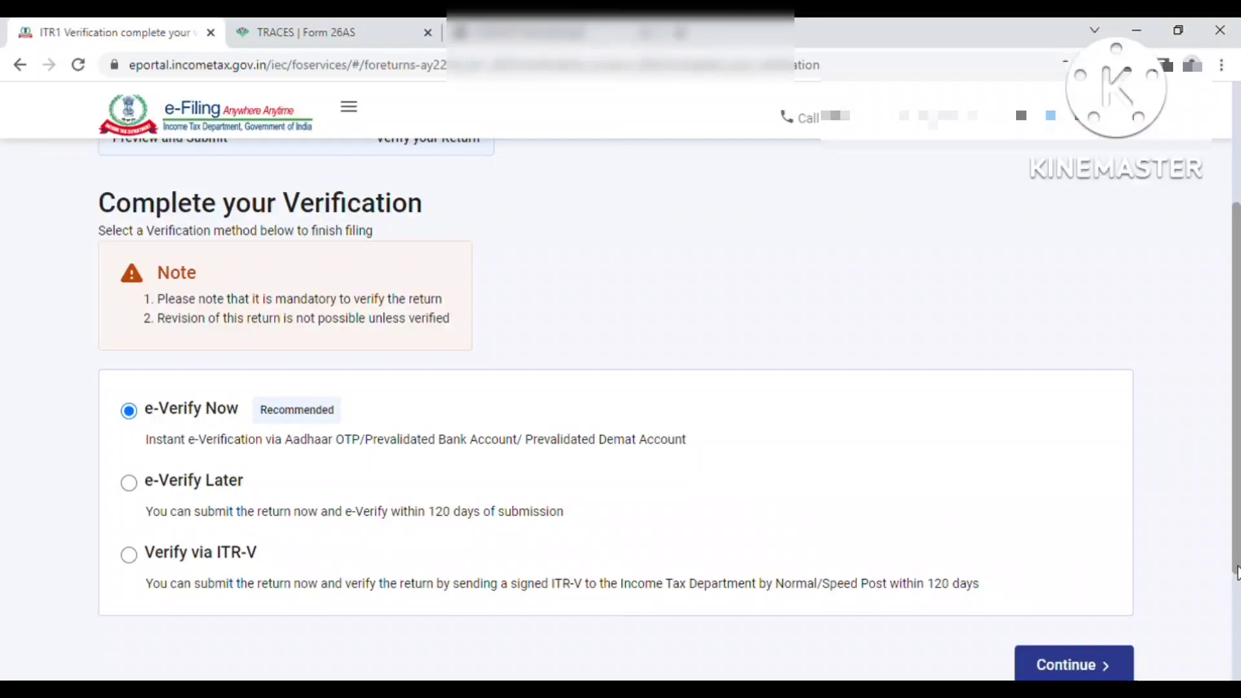
pyautogui.moveTo(1238, 572); pyautogui.dragTo(1235, 422)
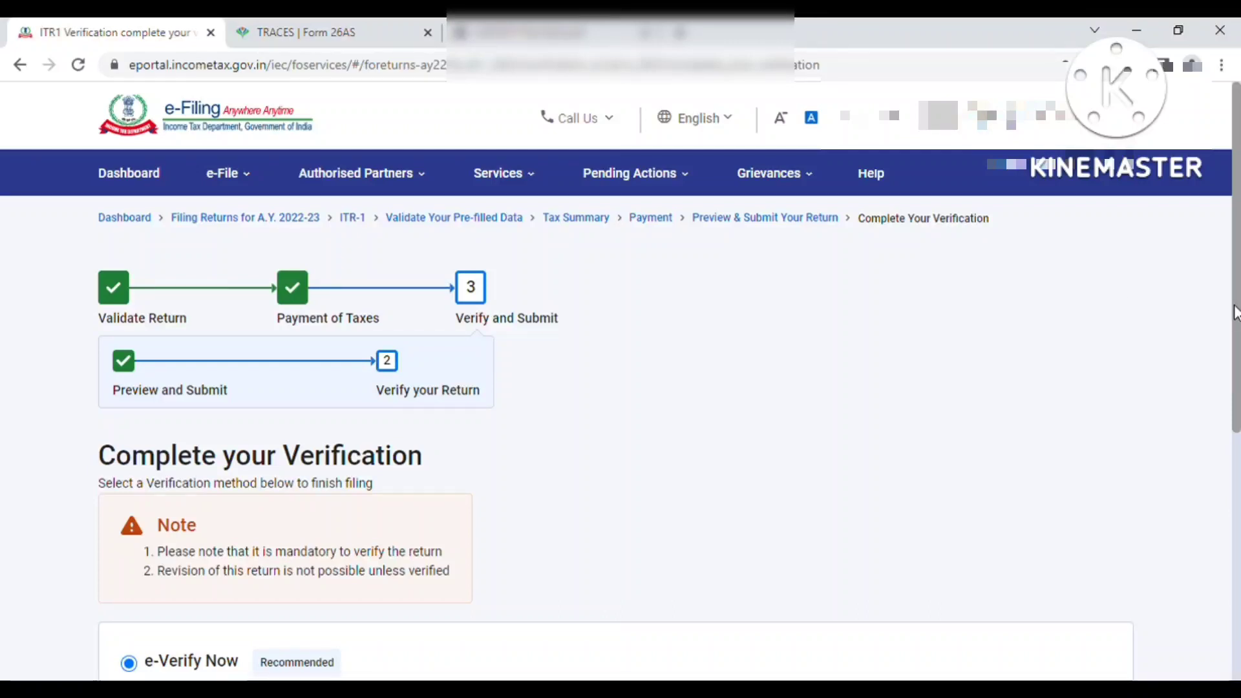
pyautogui.moveTo(1236, 312)
pyautogui.mouseDown()
pyautogui.moveTo(1236, 327)
pyautogui.moveTo(1236, 309)
pyautogui.mouseUp()
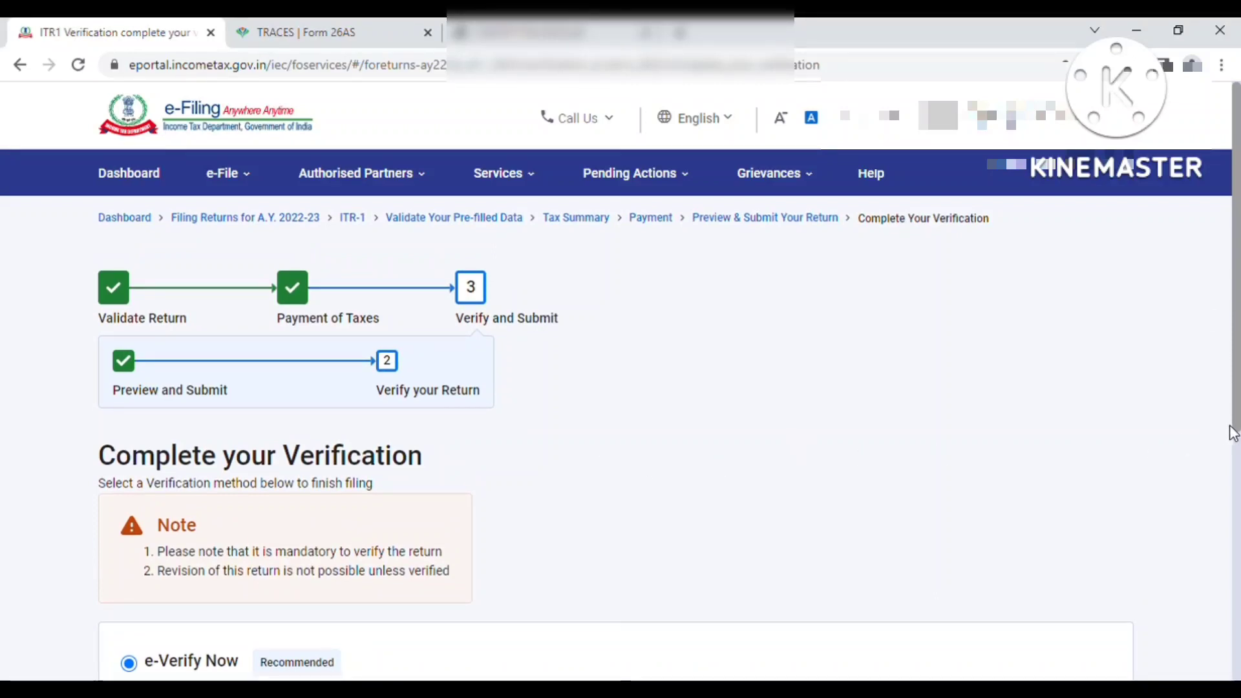
pyautogui.moveTo(1236, 431); pyautogui.dragTo(1236, 451)
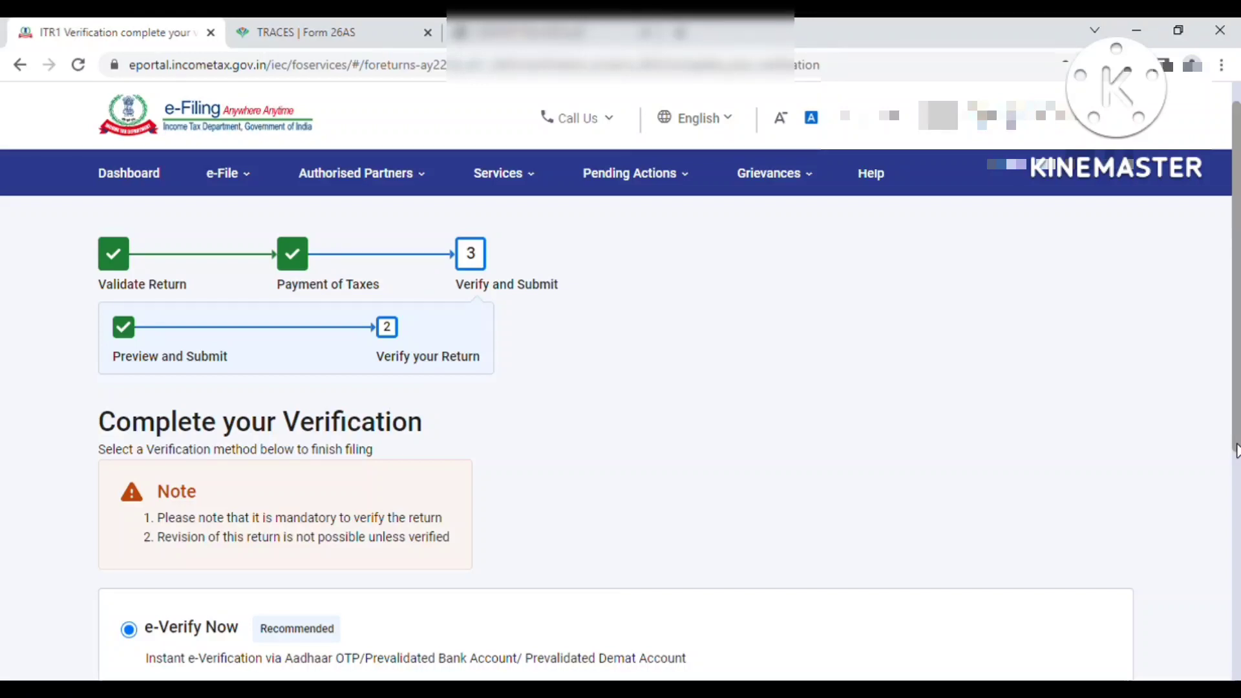
pyautogui.moveTo(1235, 450); pyautogui.dragTo(1236, 427)
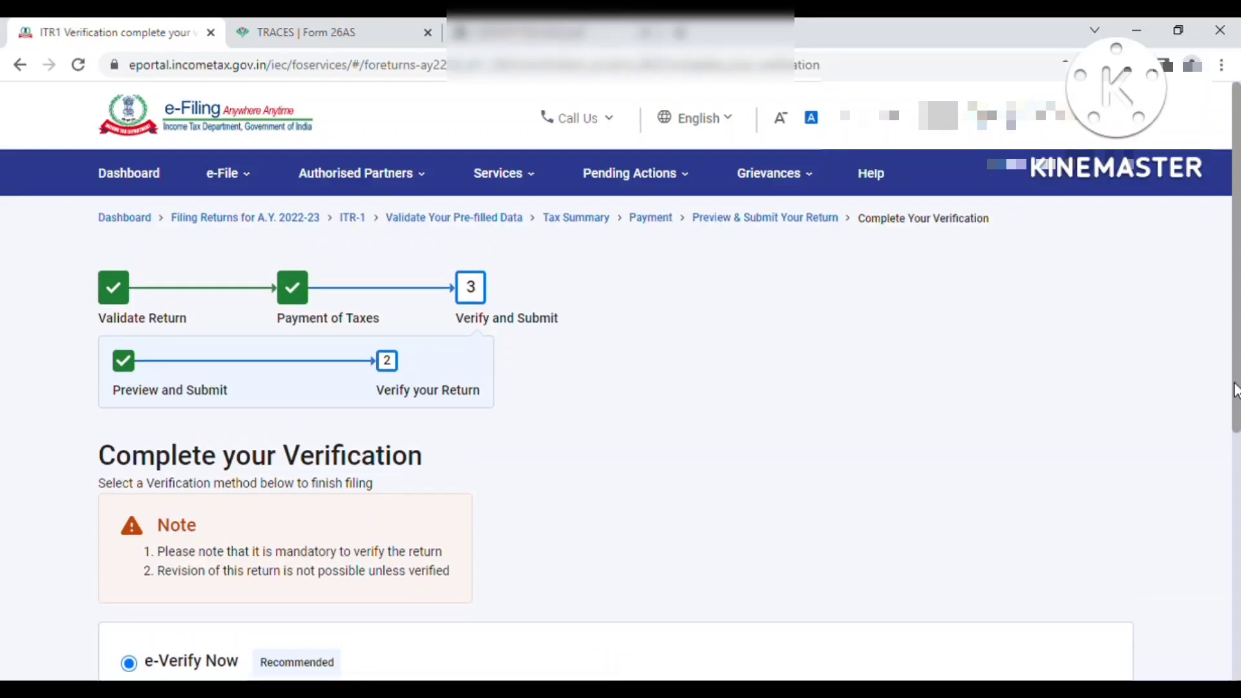